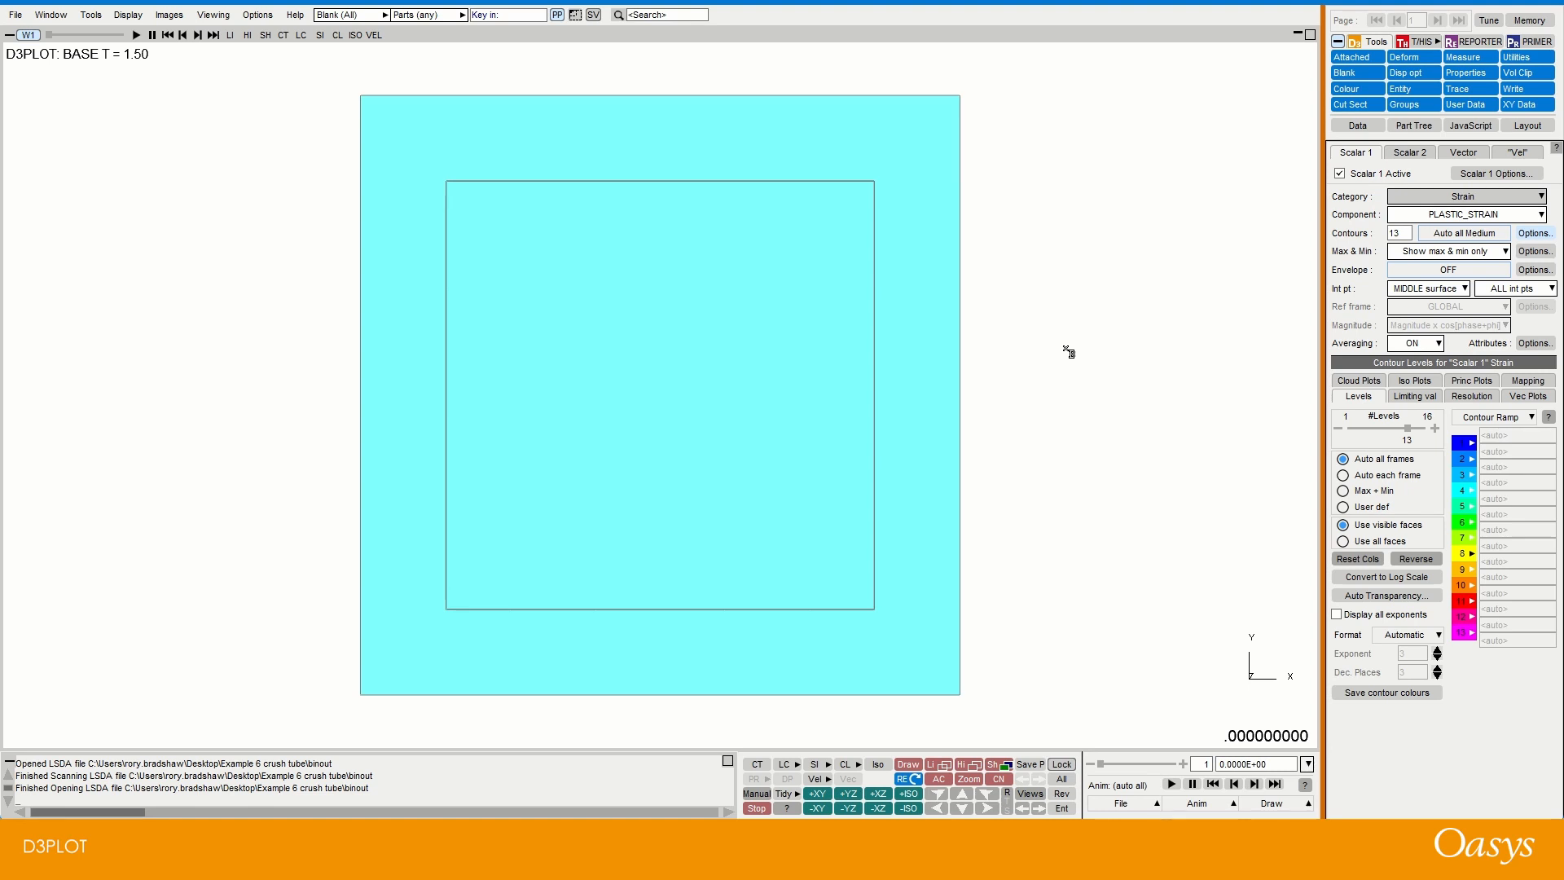
Step: Play the crush tube animation and view the collapsing tube from several angles
scroll(780, 551, "down", 2)
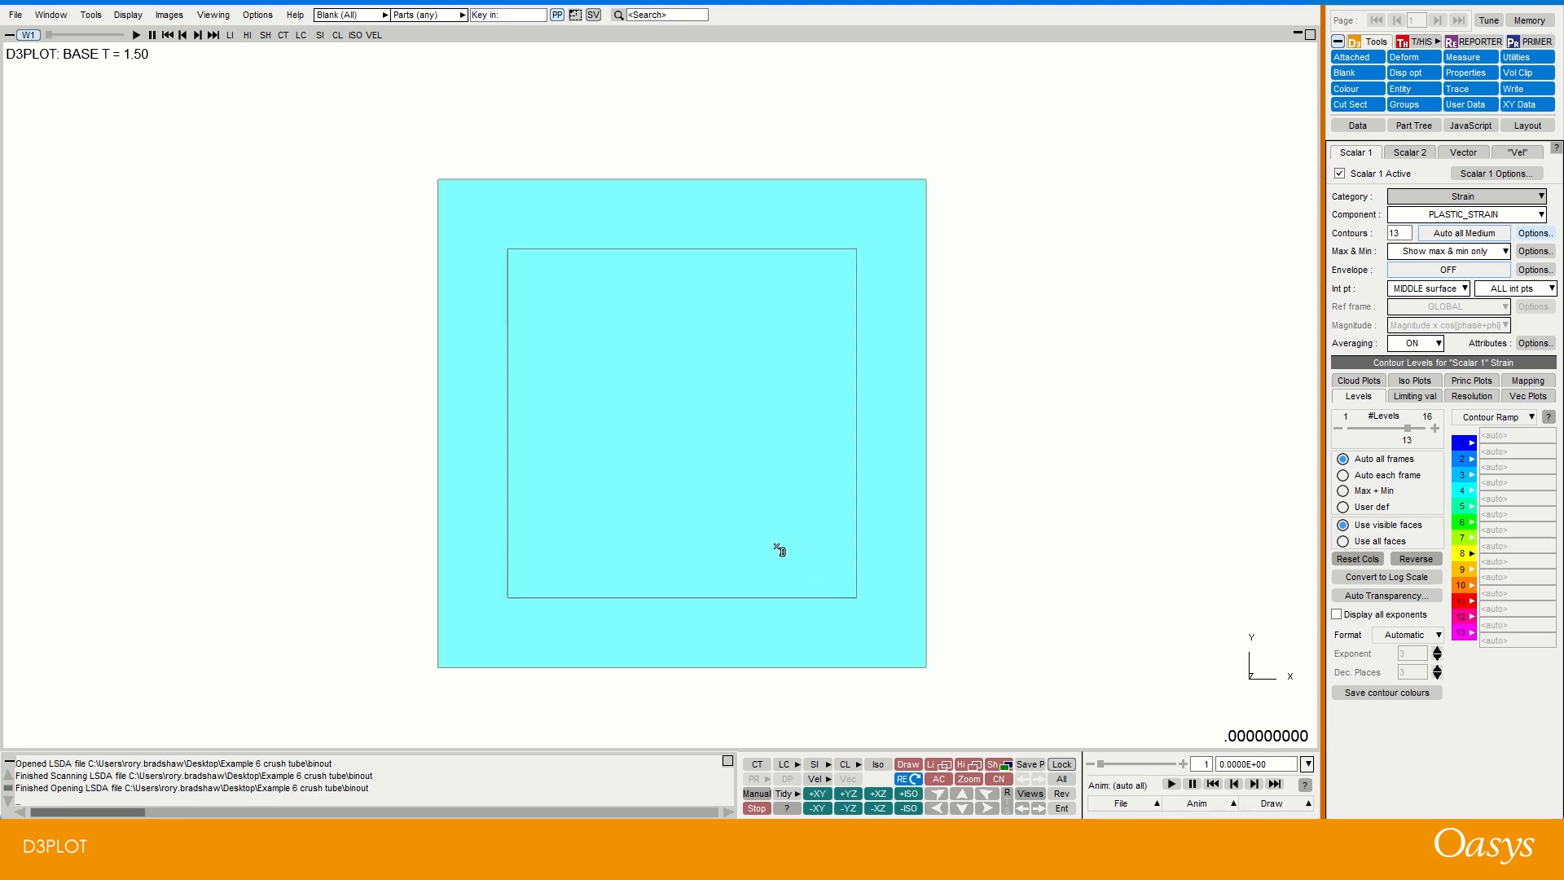
left_click_drag(780, 551, 621, 640)
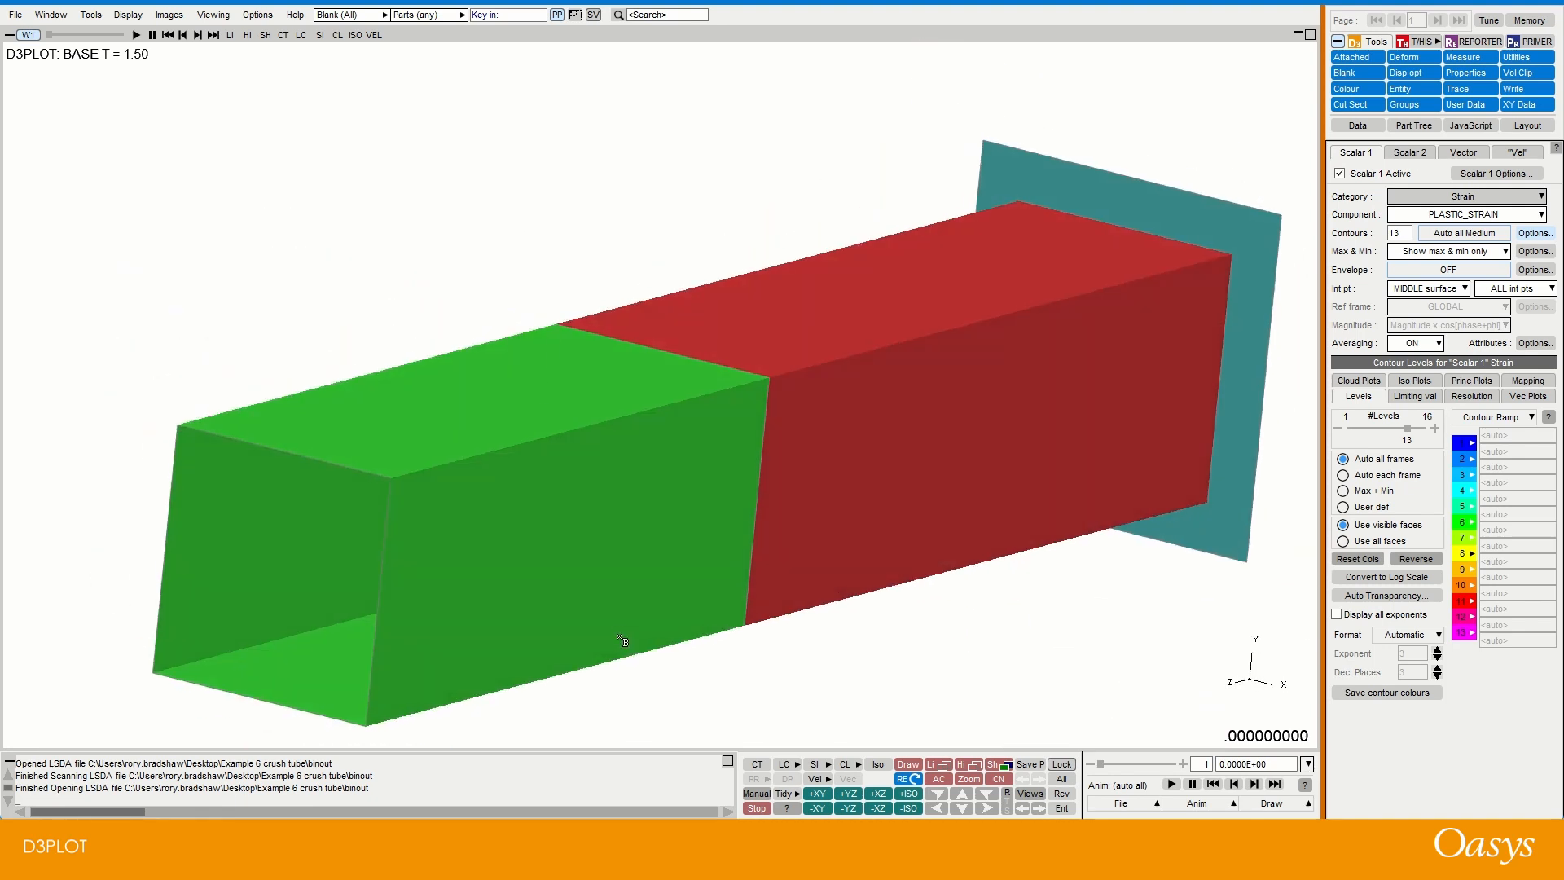
scroll(641, 517, "down", 3)
key("space")
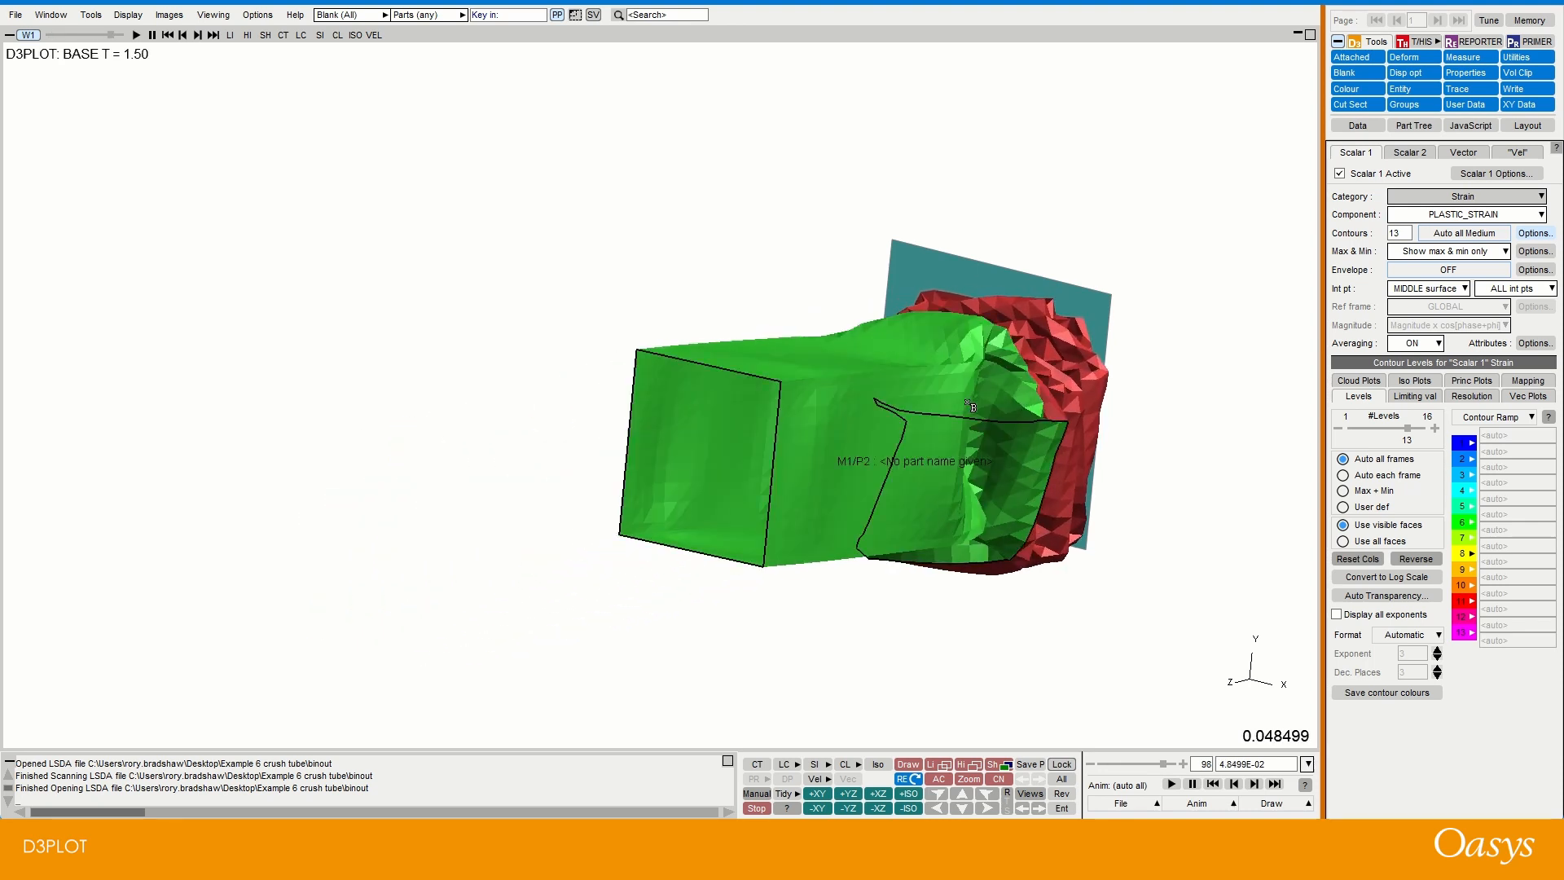
scroll(891, 440, "down", 5)
left_click_drag(859, 432, 1011, 77, "shift")
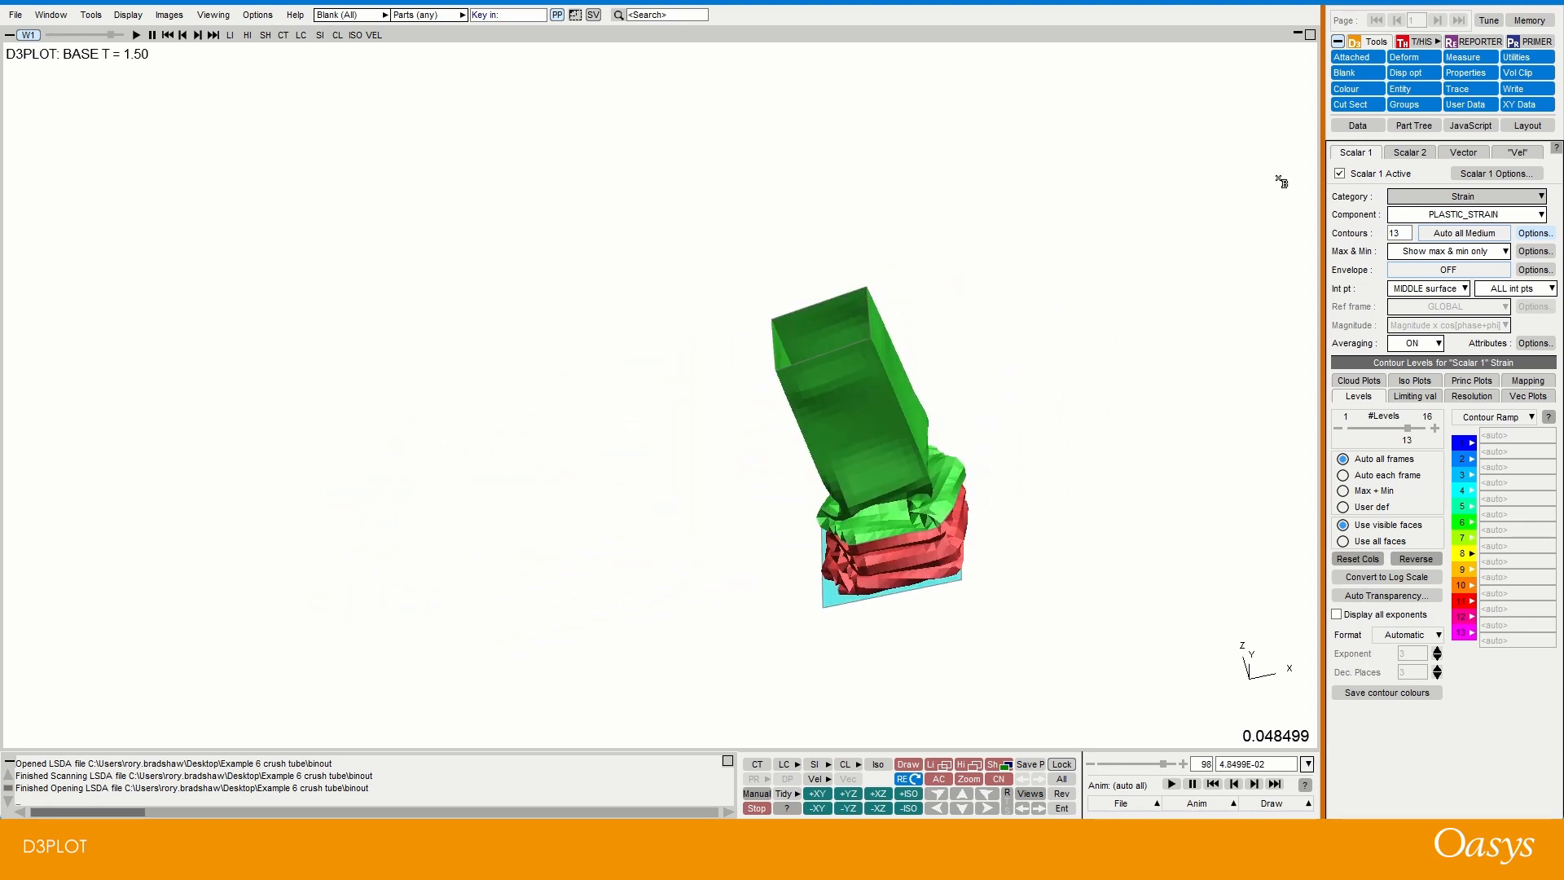
Step: Contour the crush tube by the displacement component DR_DISP_RESULTANT and view it along the YZ and XY directions
left_click(1425, 198)
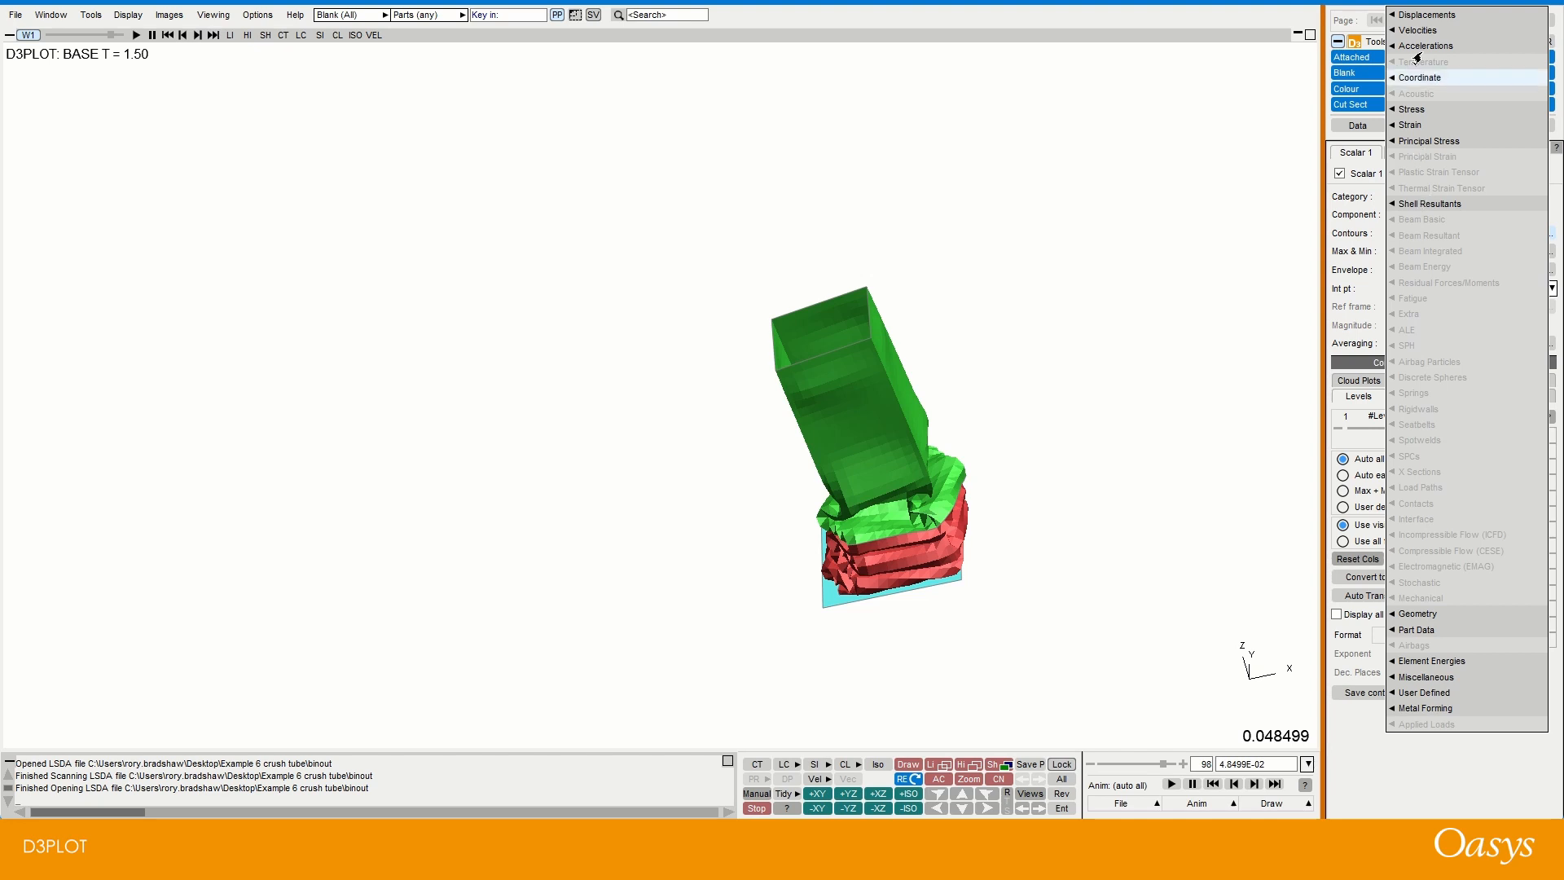
mouse_move(1408, 16)
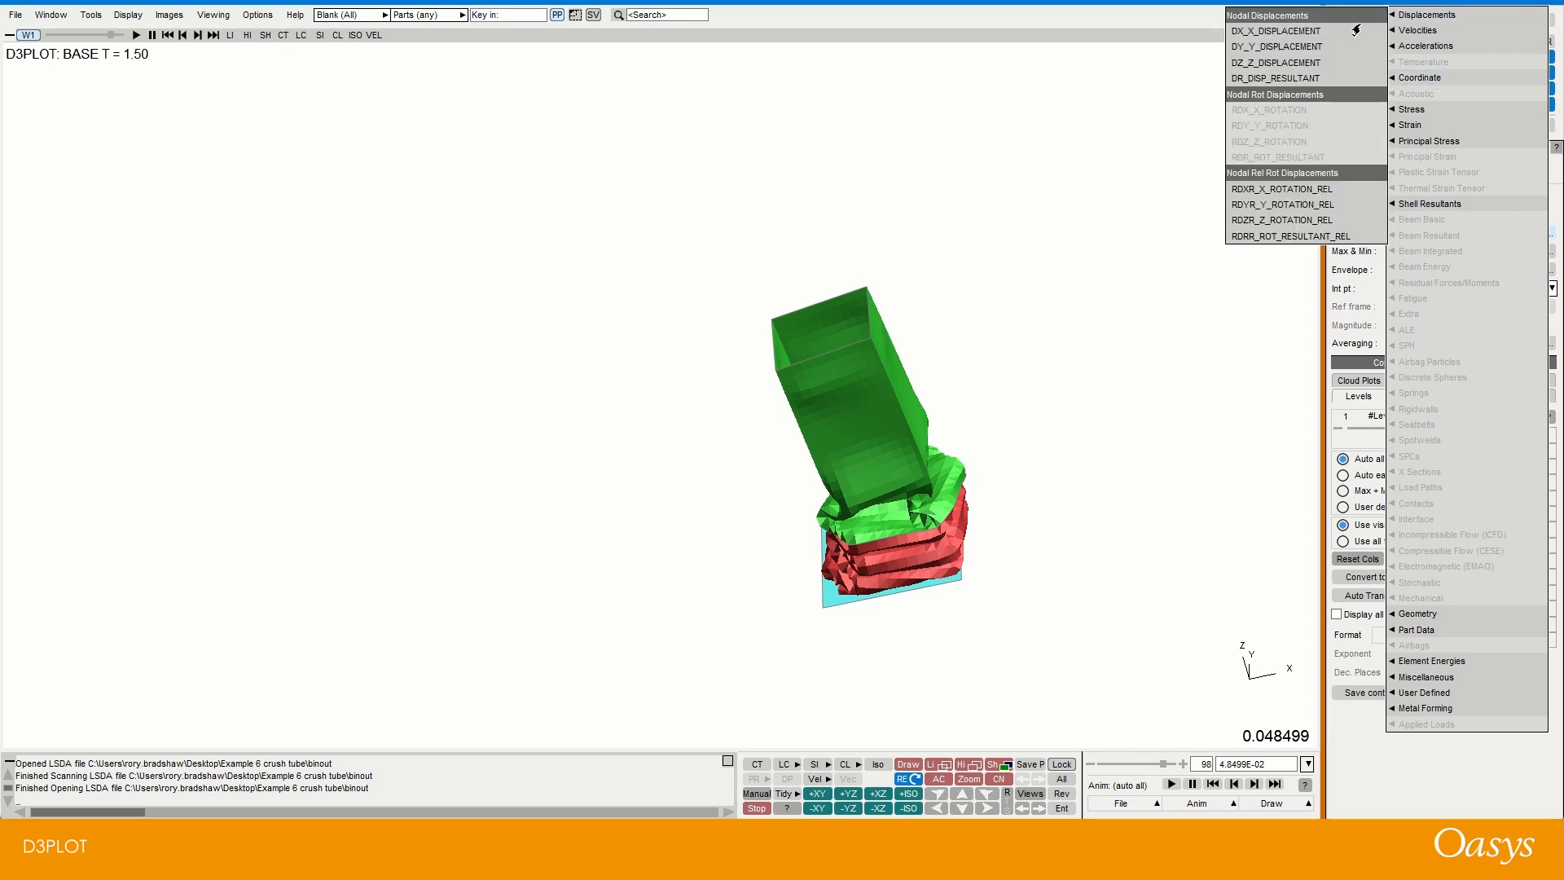
left_click(1278, 79)
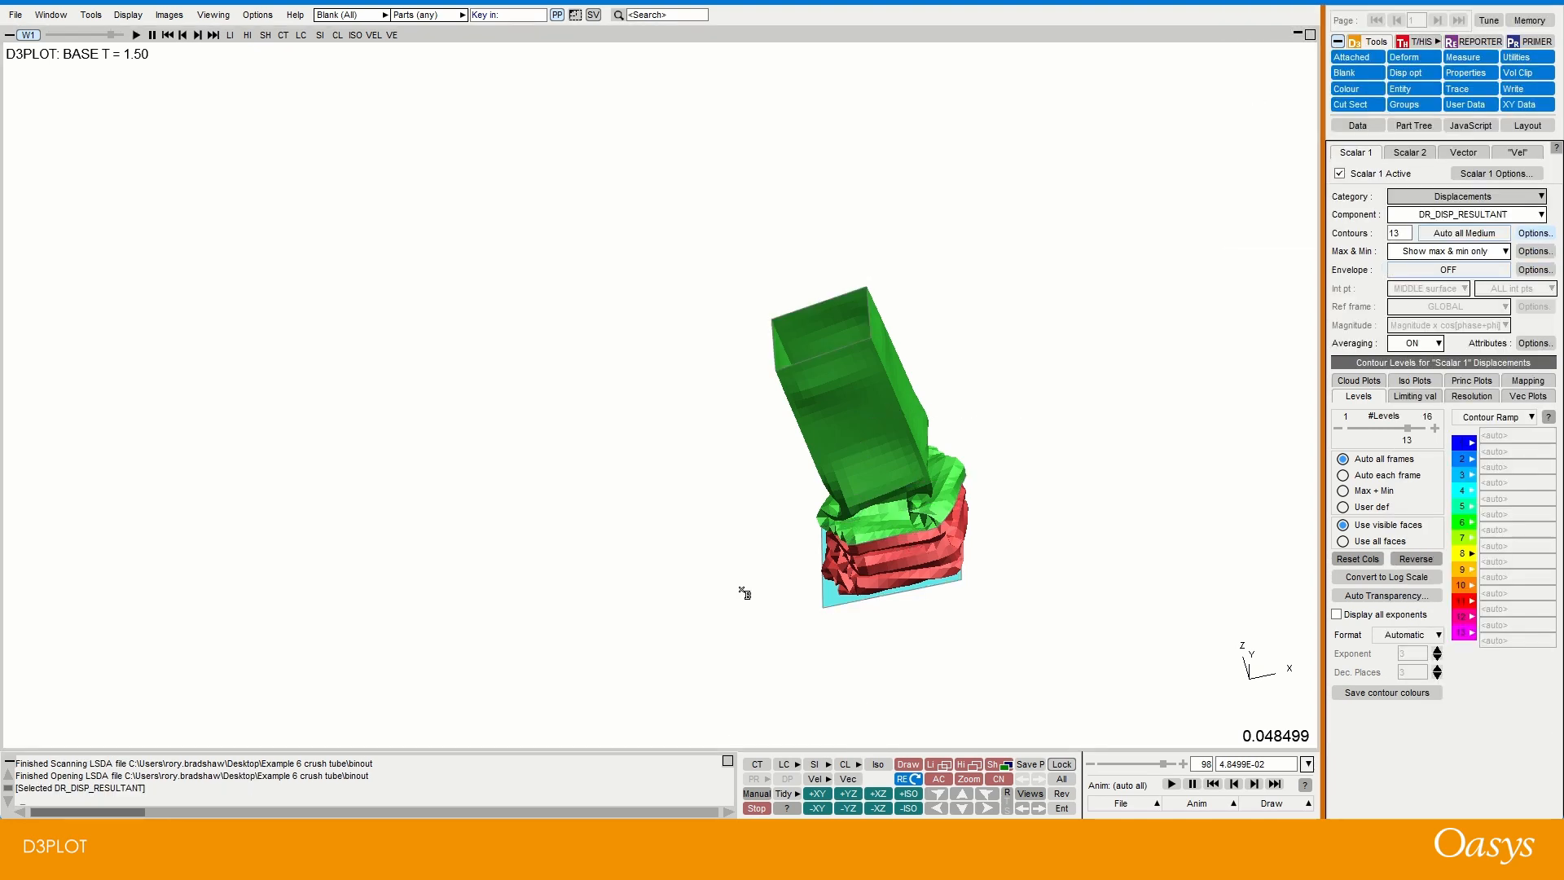
key("i")
scroll(763, 548, "down", 3)
middle_click_drag(862, 437, 712, 356, "shift")
left_click_drag(712, 357, 835, 250, "shift")
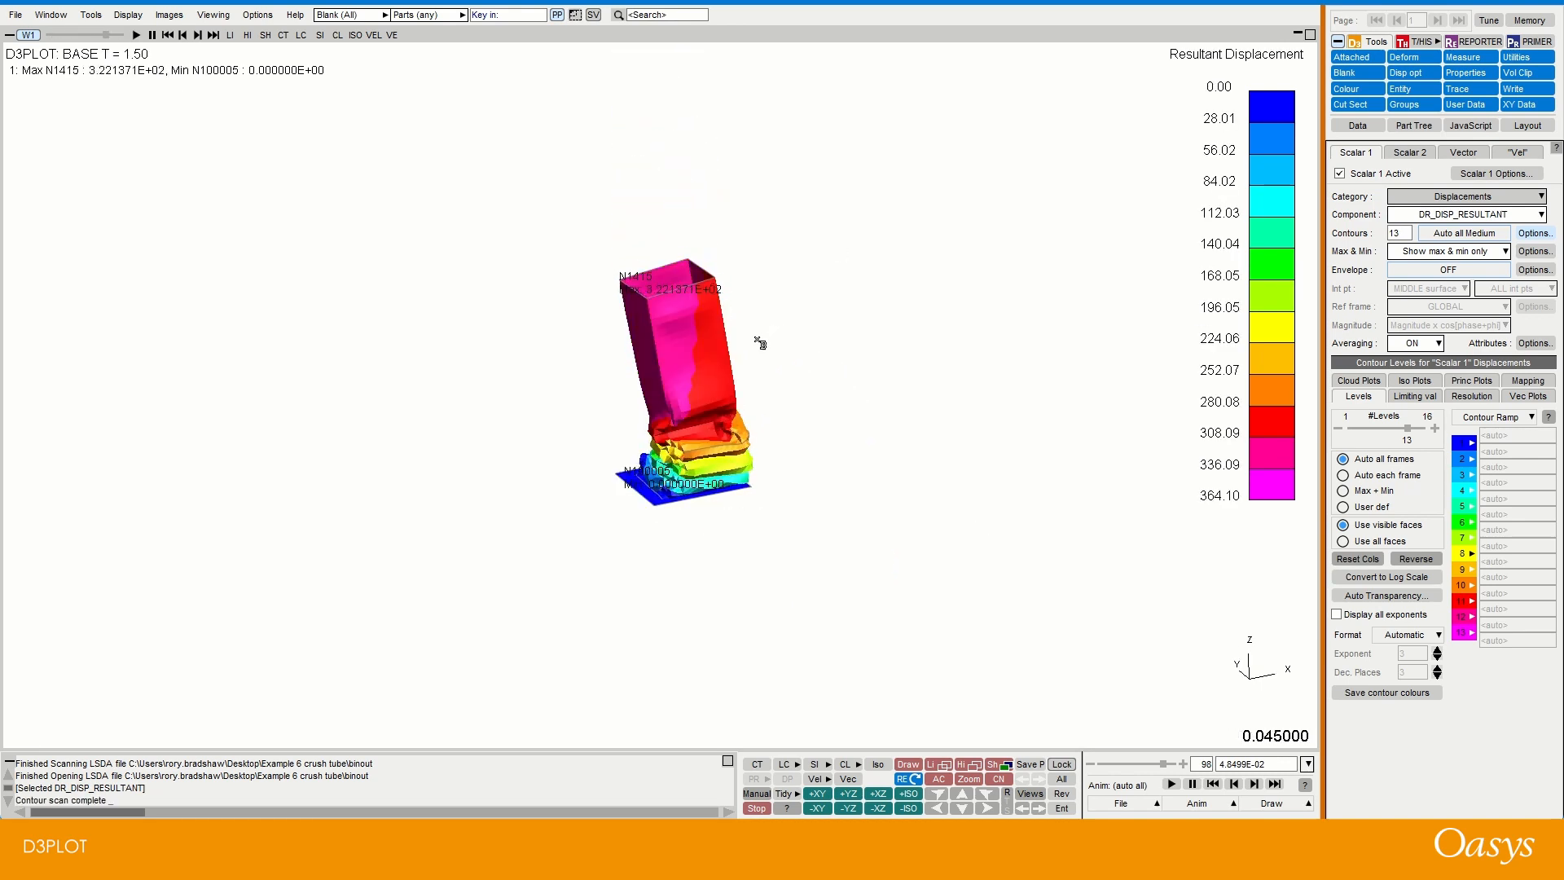
key("F2")
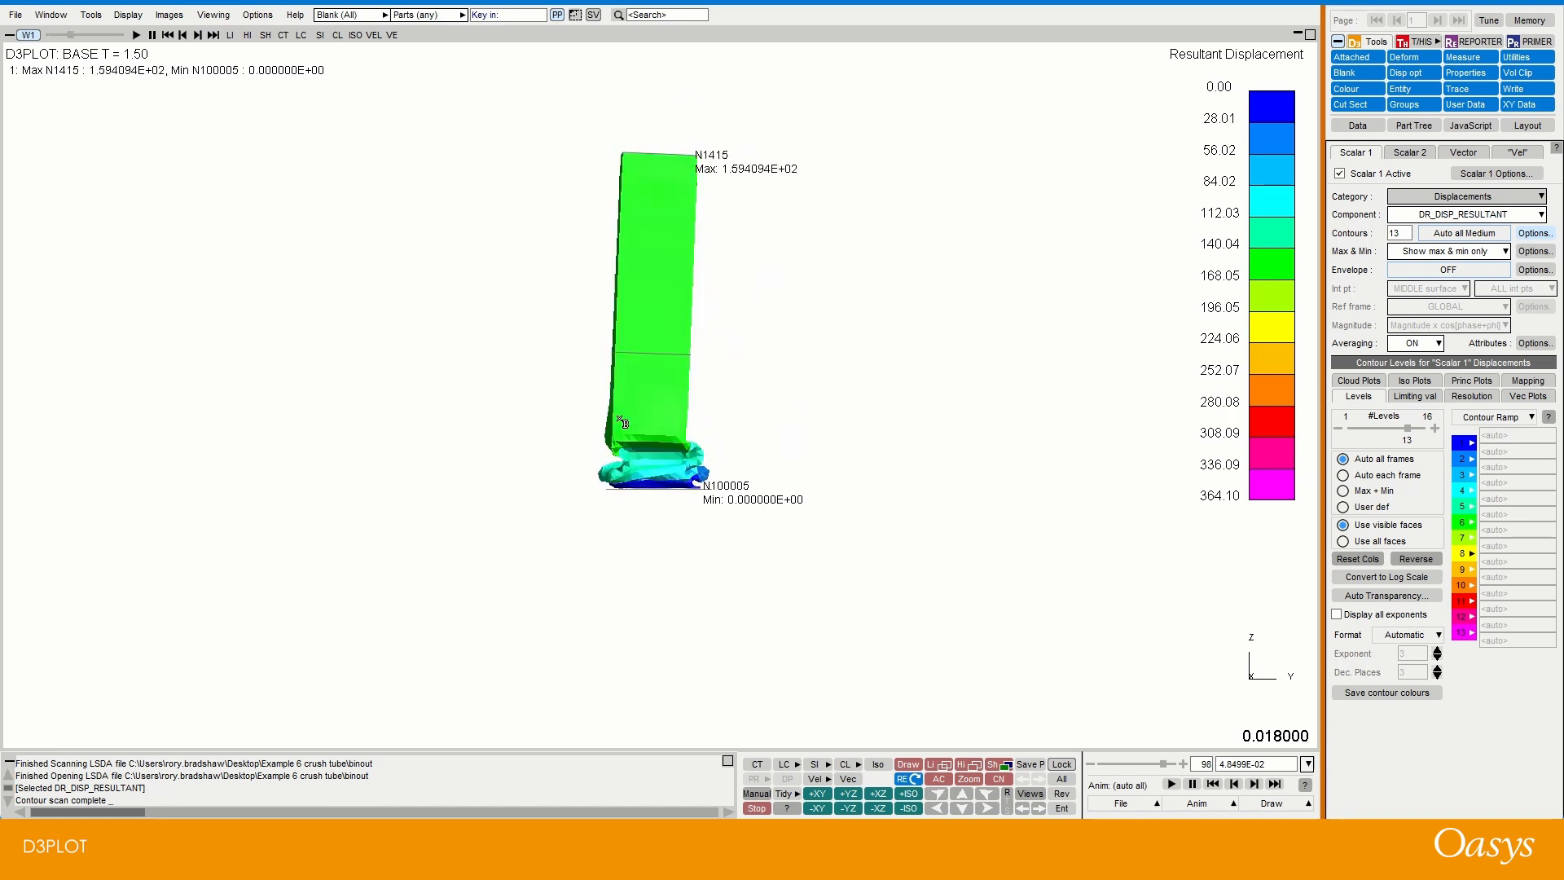
key("F1")
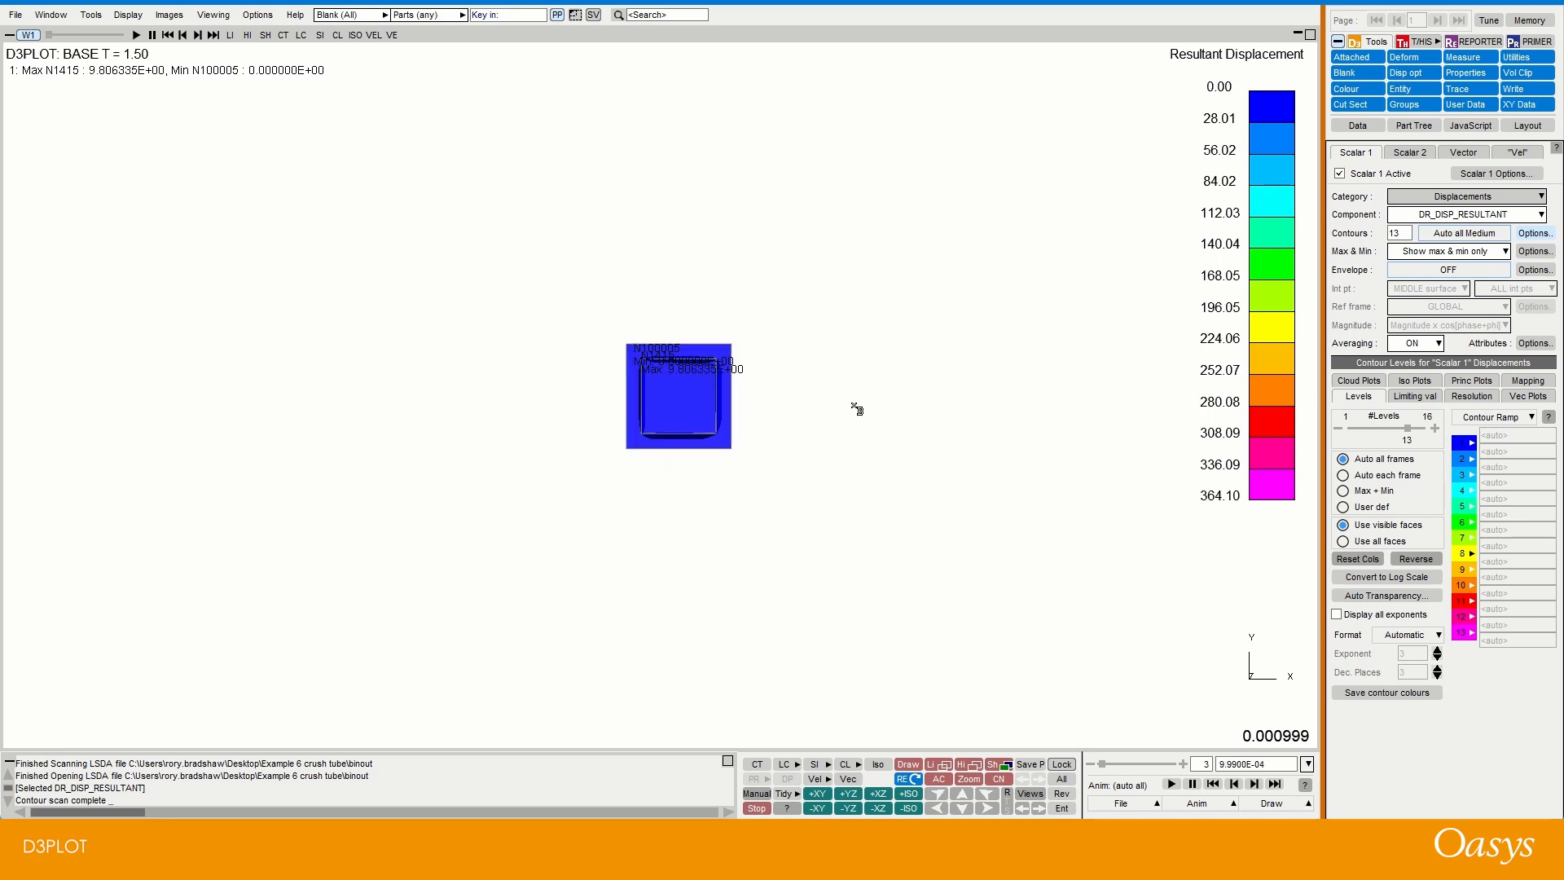
Step: Start a new Node Scalar user data component named "XY Resultant Disp." with a simple formula as its data source
left_click(1451, 108)
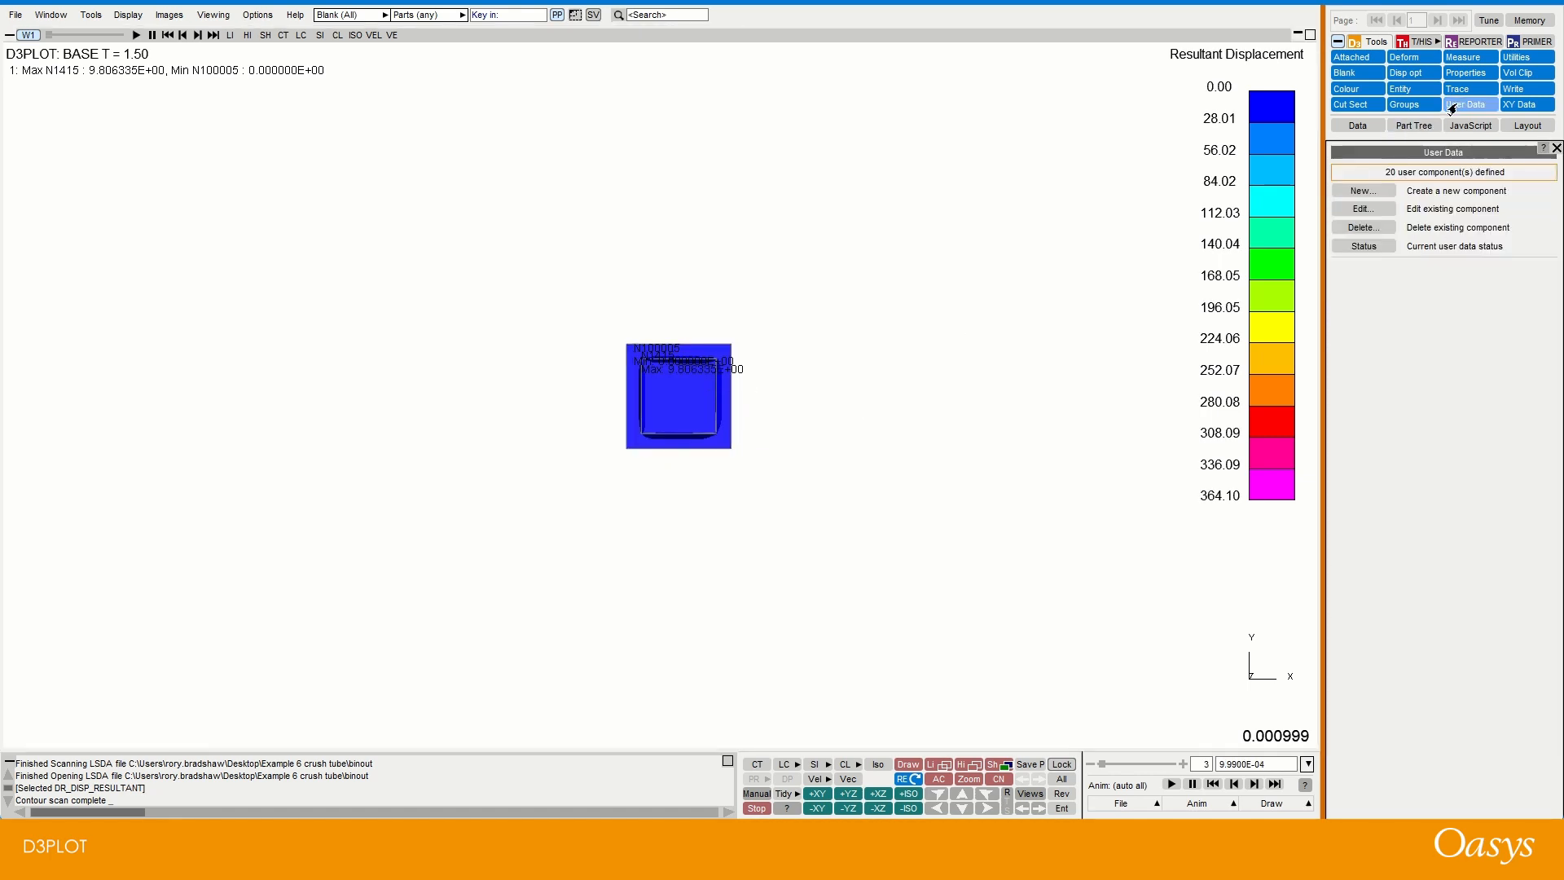
left_click(1362, 190)
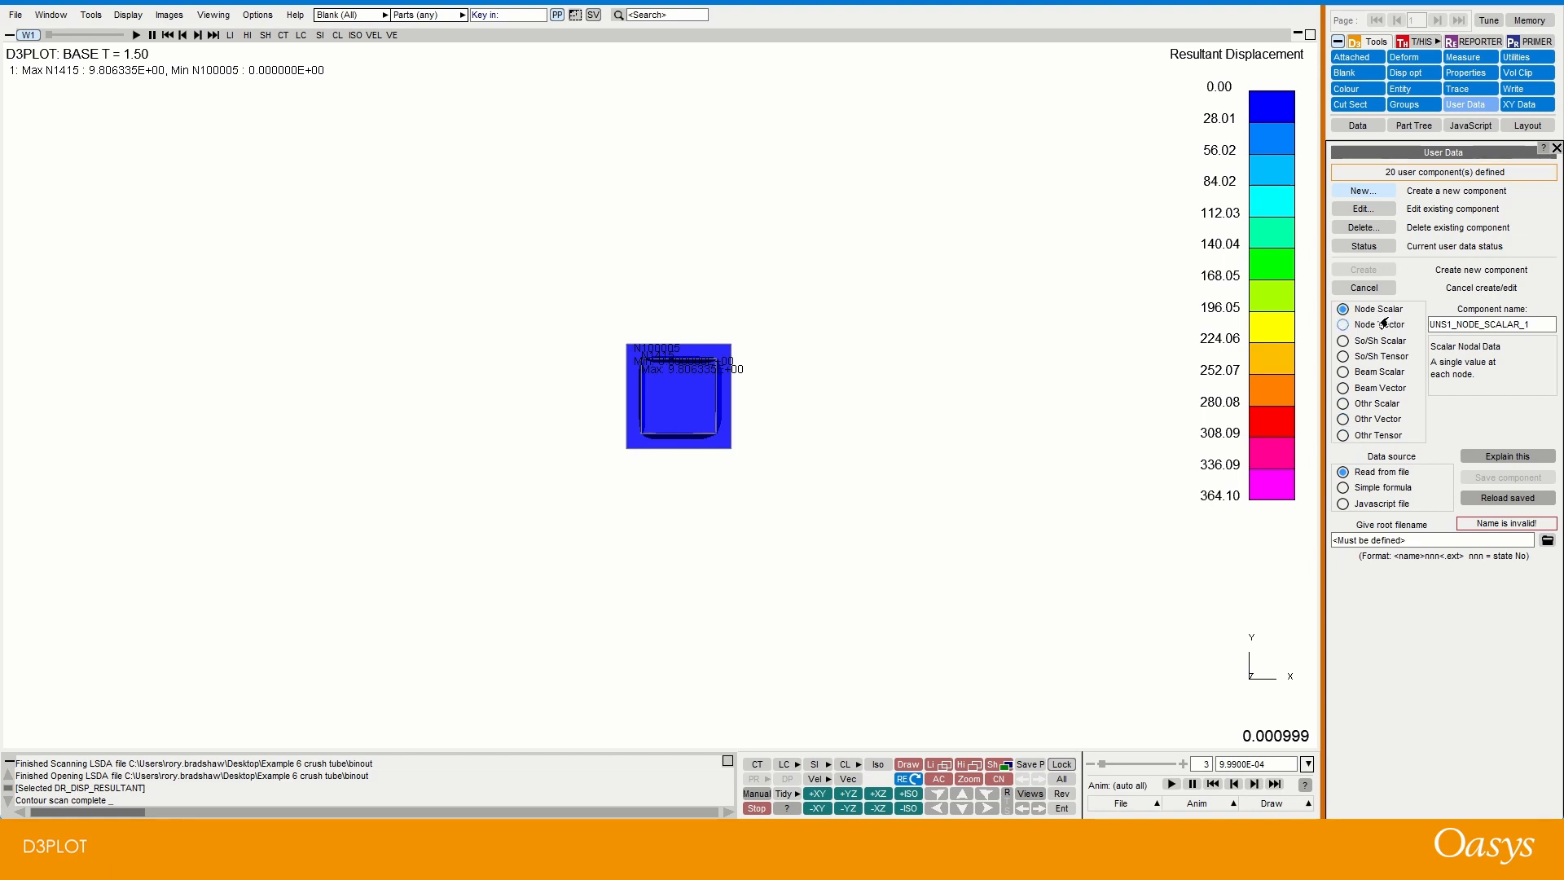
left_click_drag(1539, 325, 1414, 331)
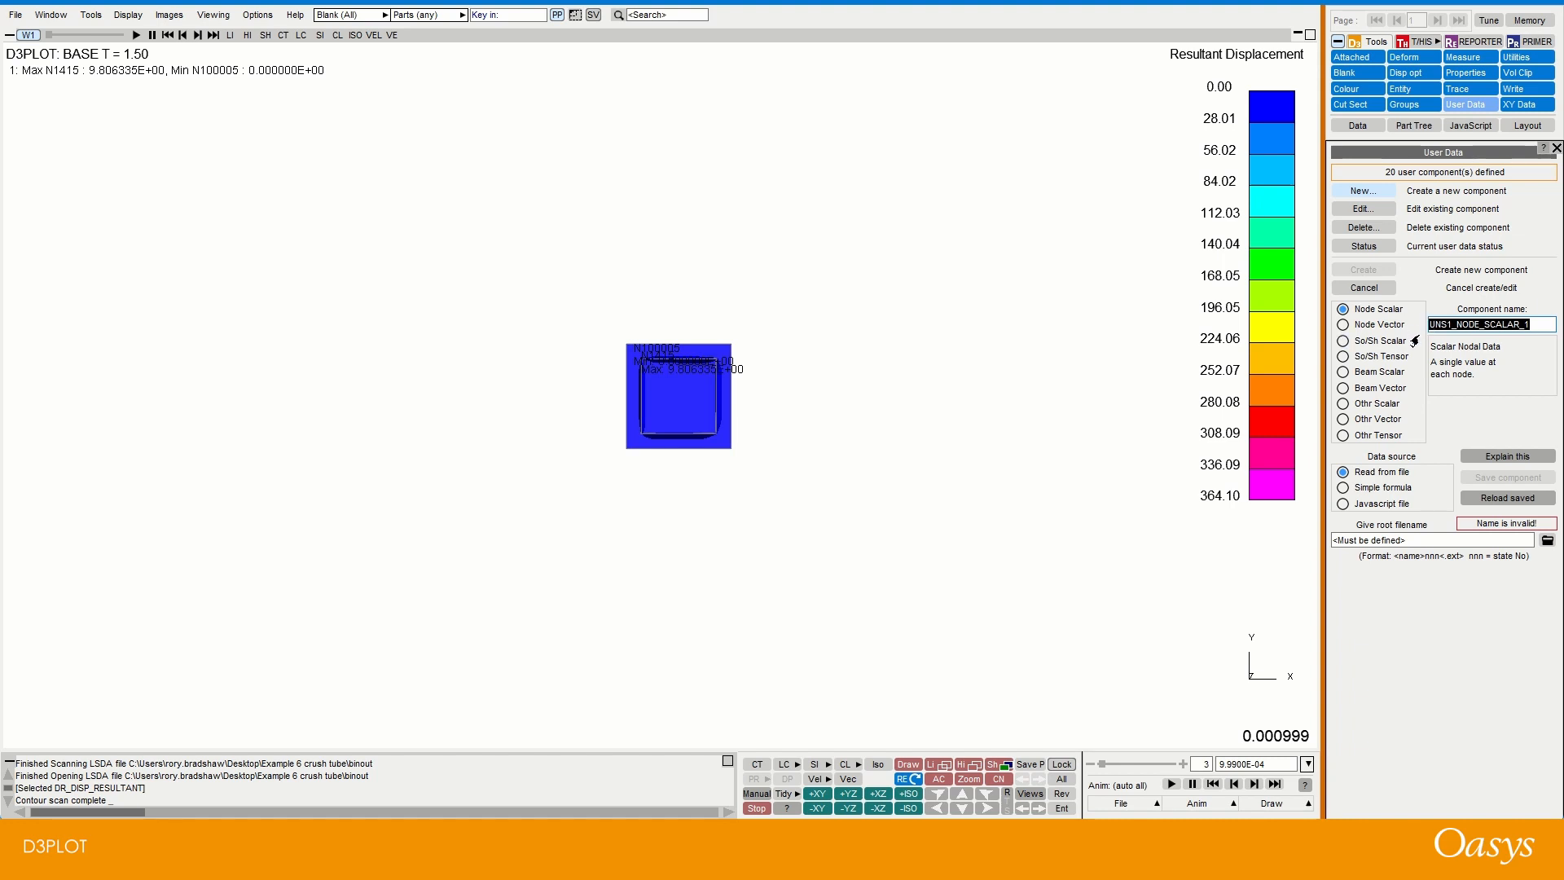
type("XY Resultant Disp.")
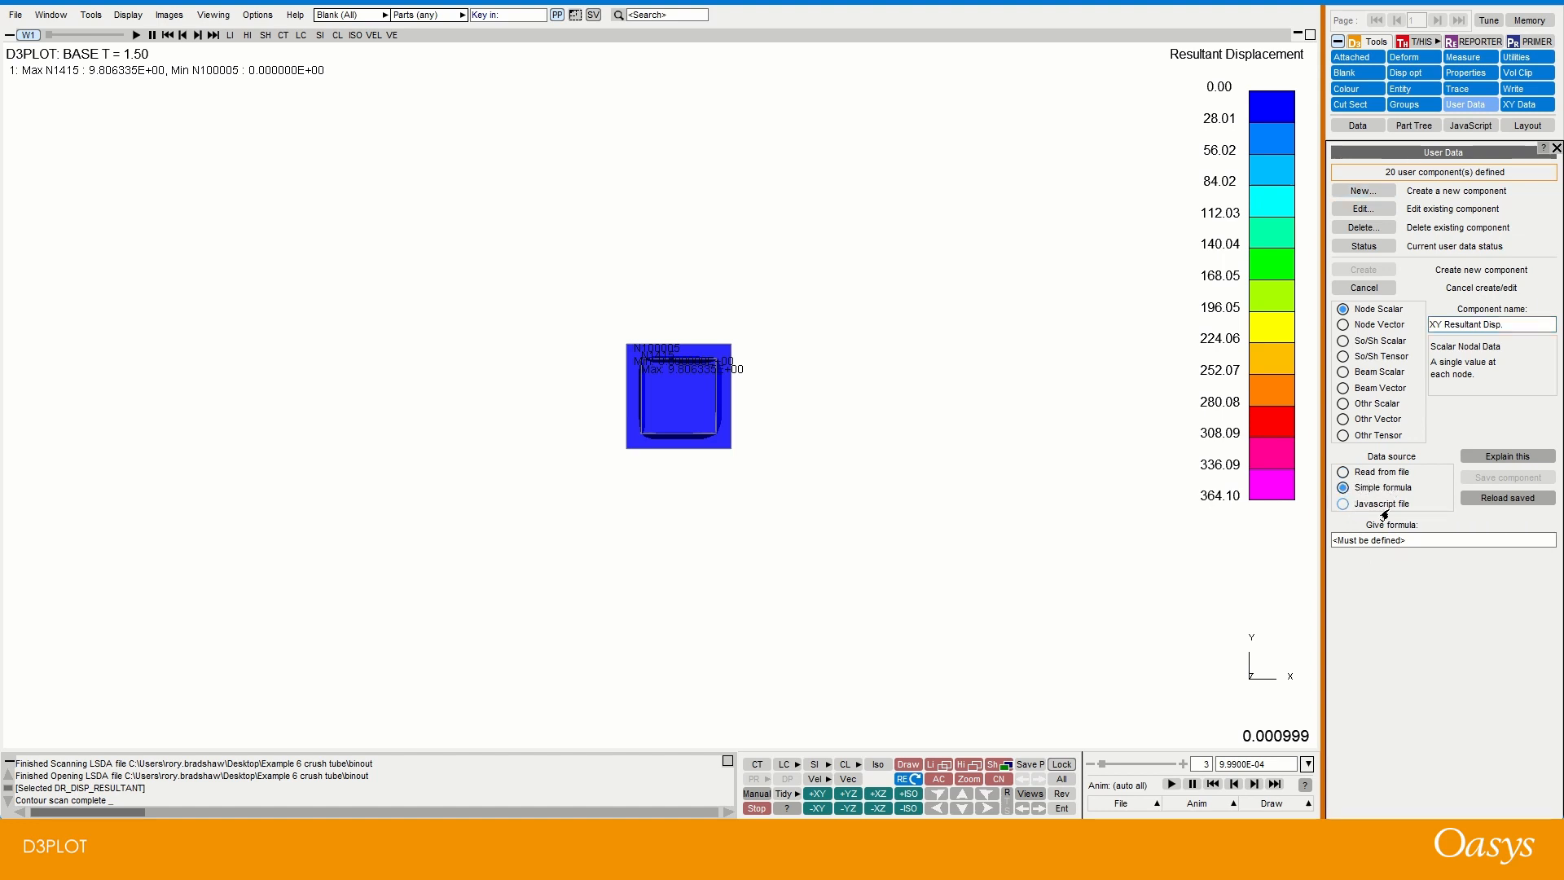
left_click(1367, 489)
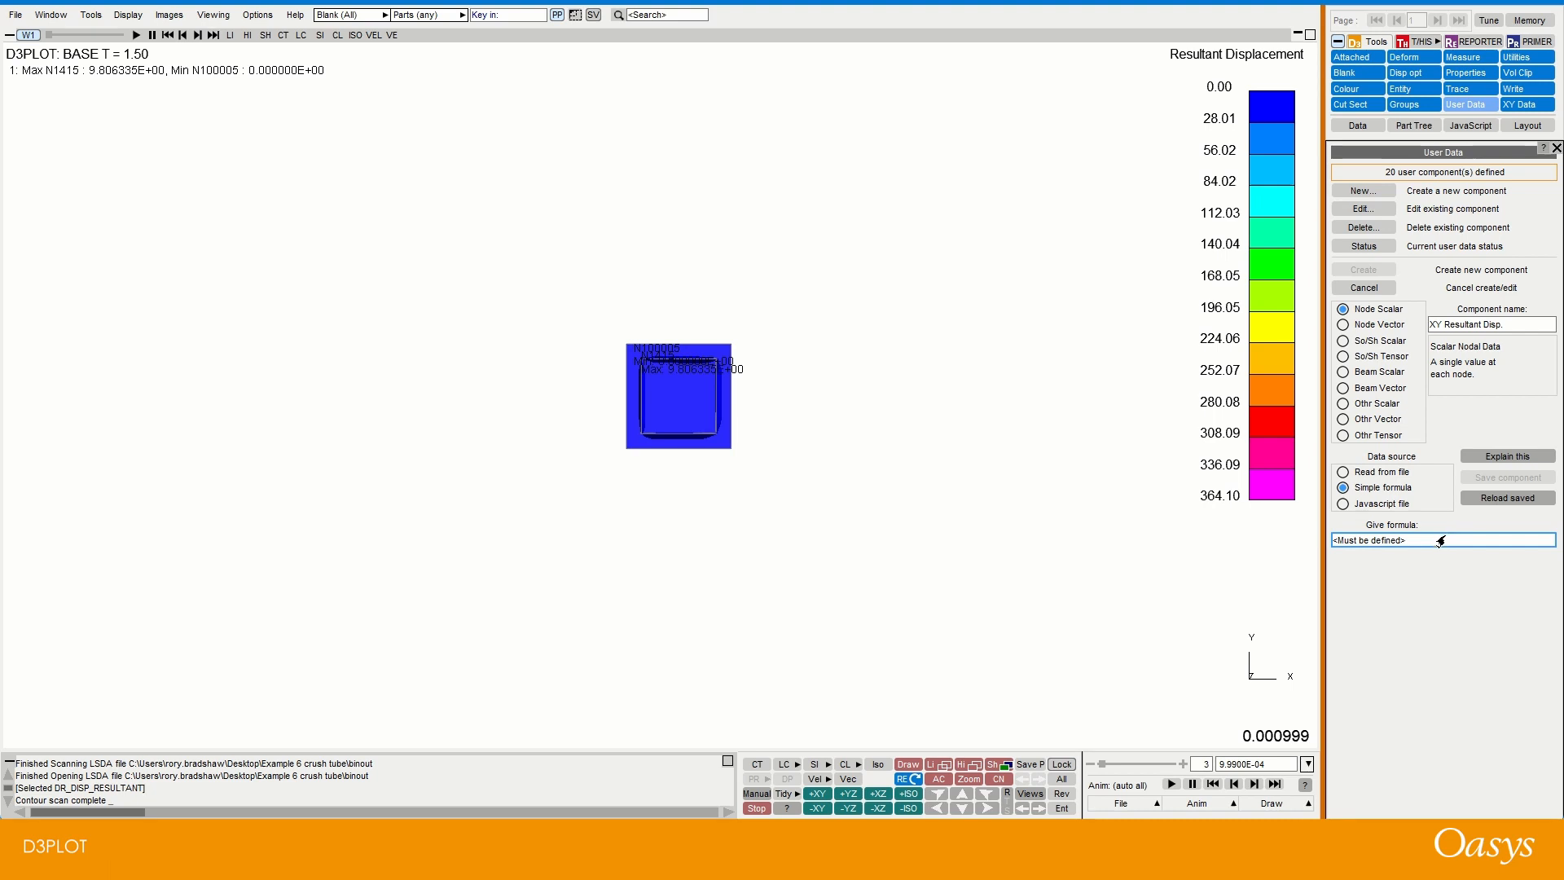
Step: Read the built-in explanation of simple formulae for the available operators, mathematical functions and component acronyms
left_click(1479, 459)
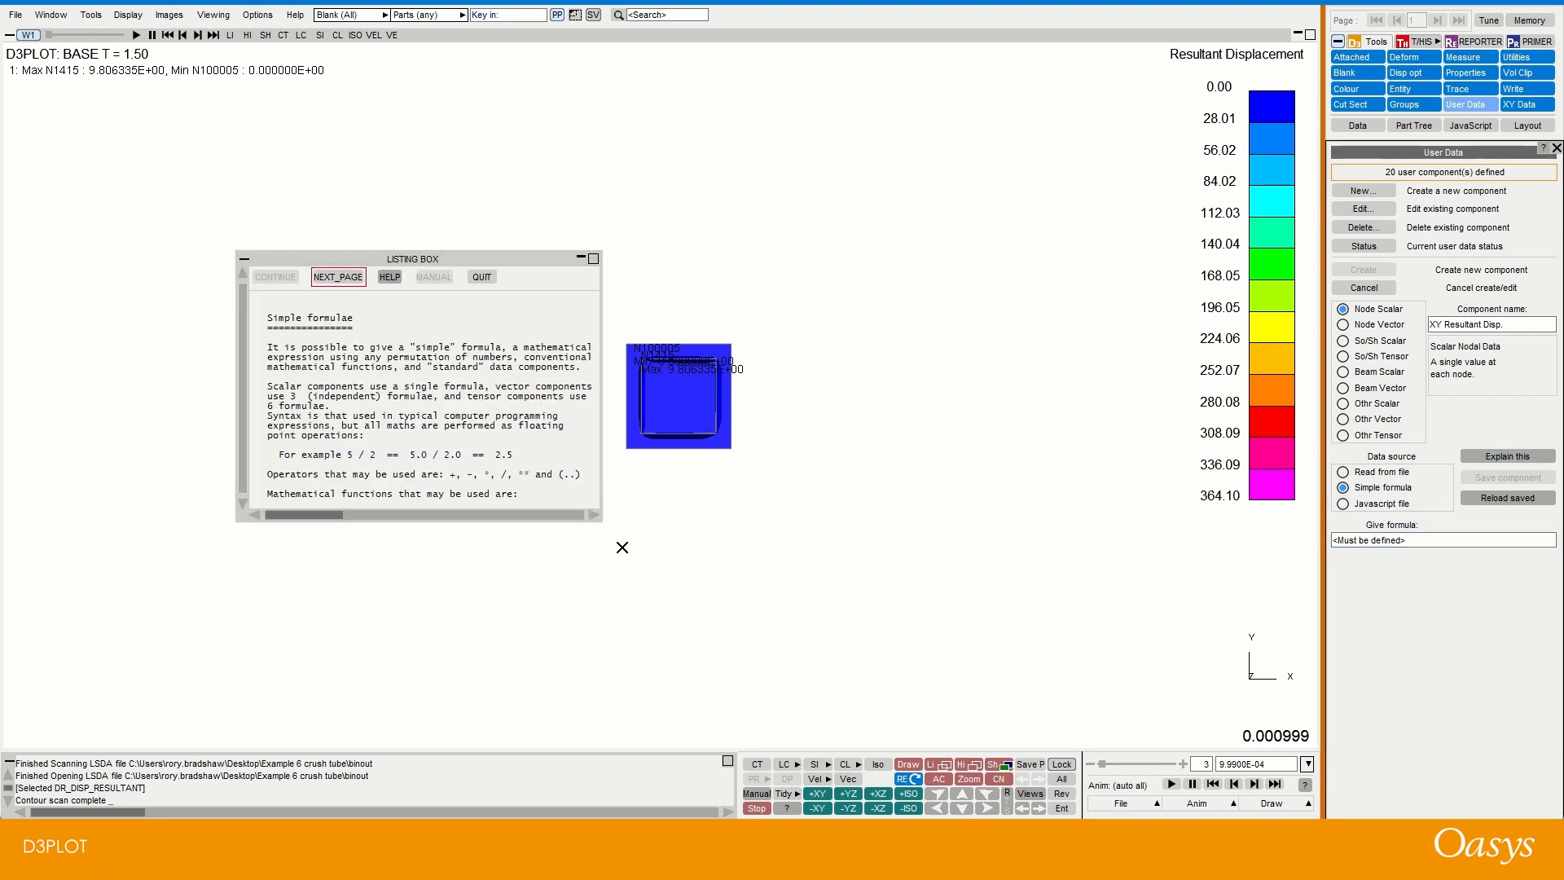
left_click_drag(604, 524, 976, 725)
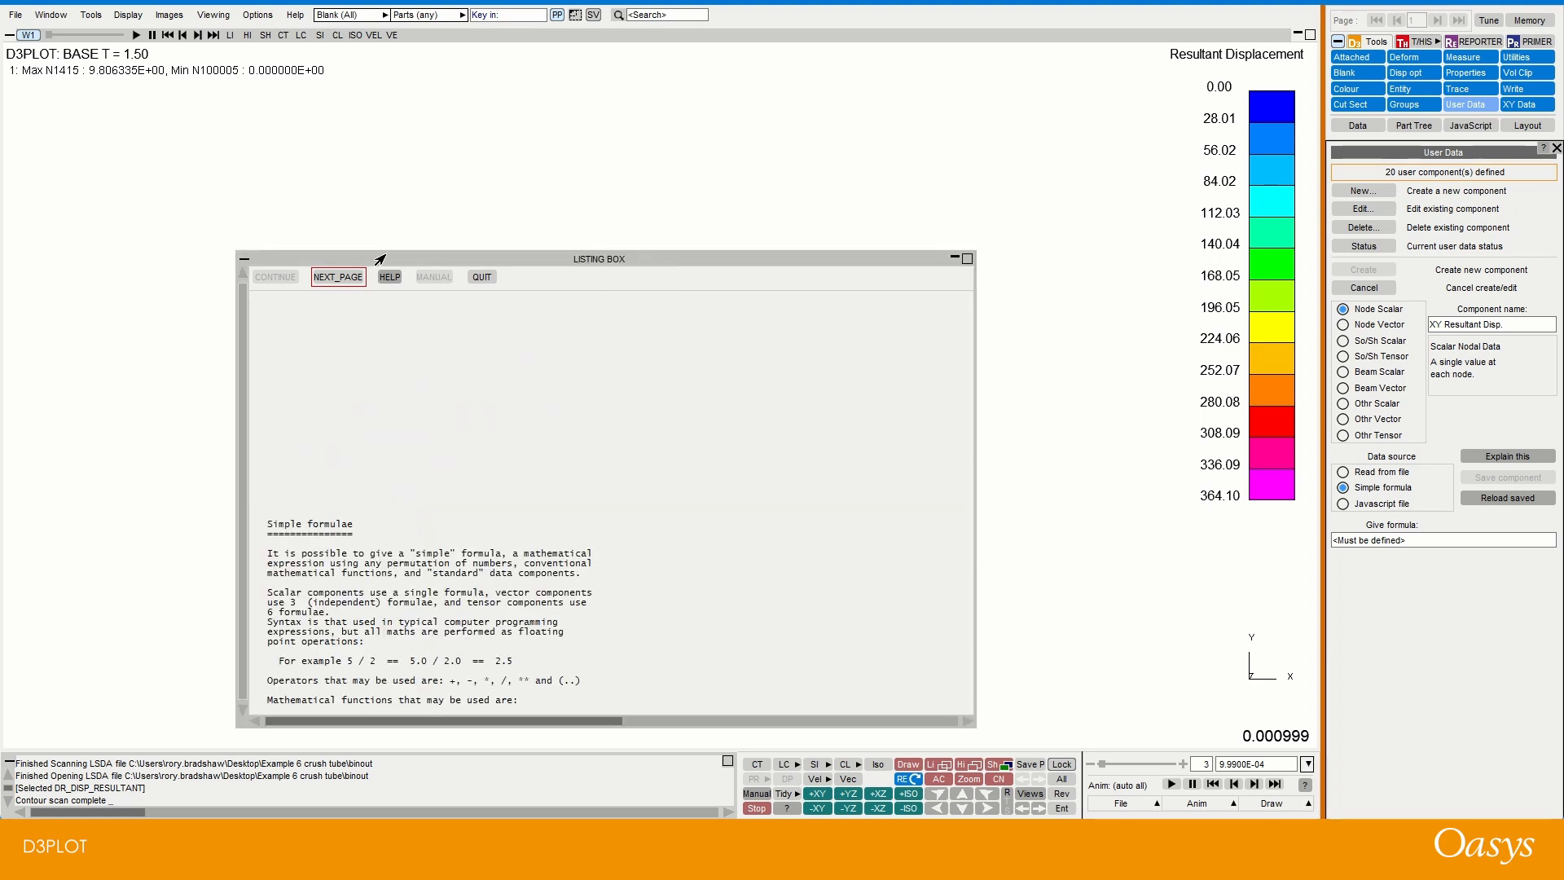
left_click(349, 277)
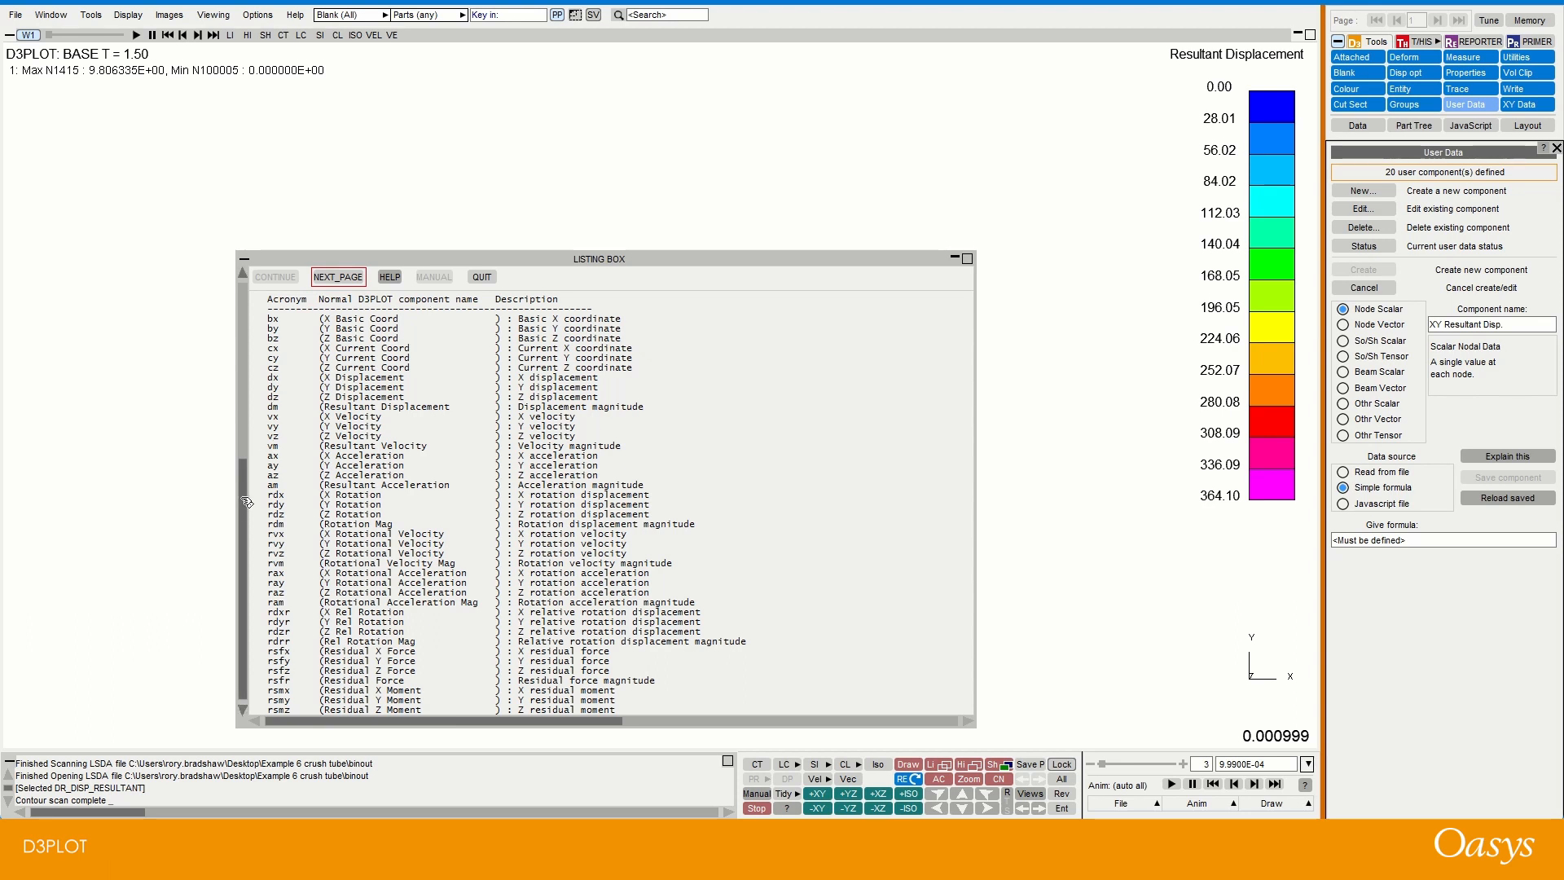
scroll(247, 502, "up", 10)
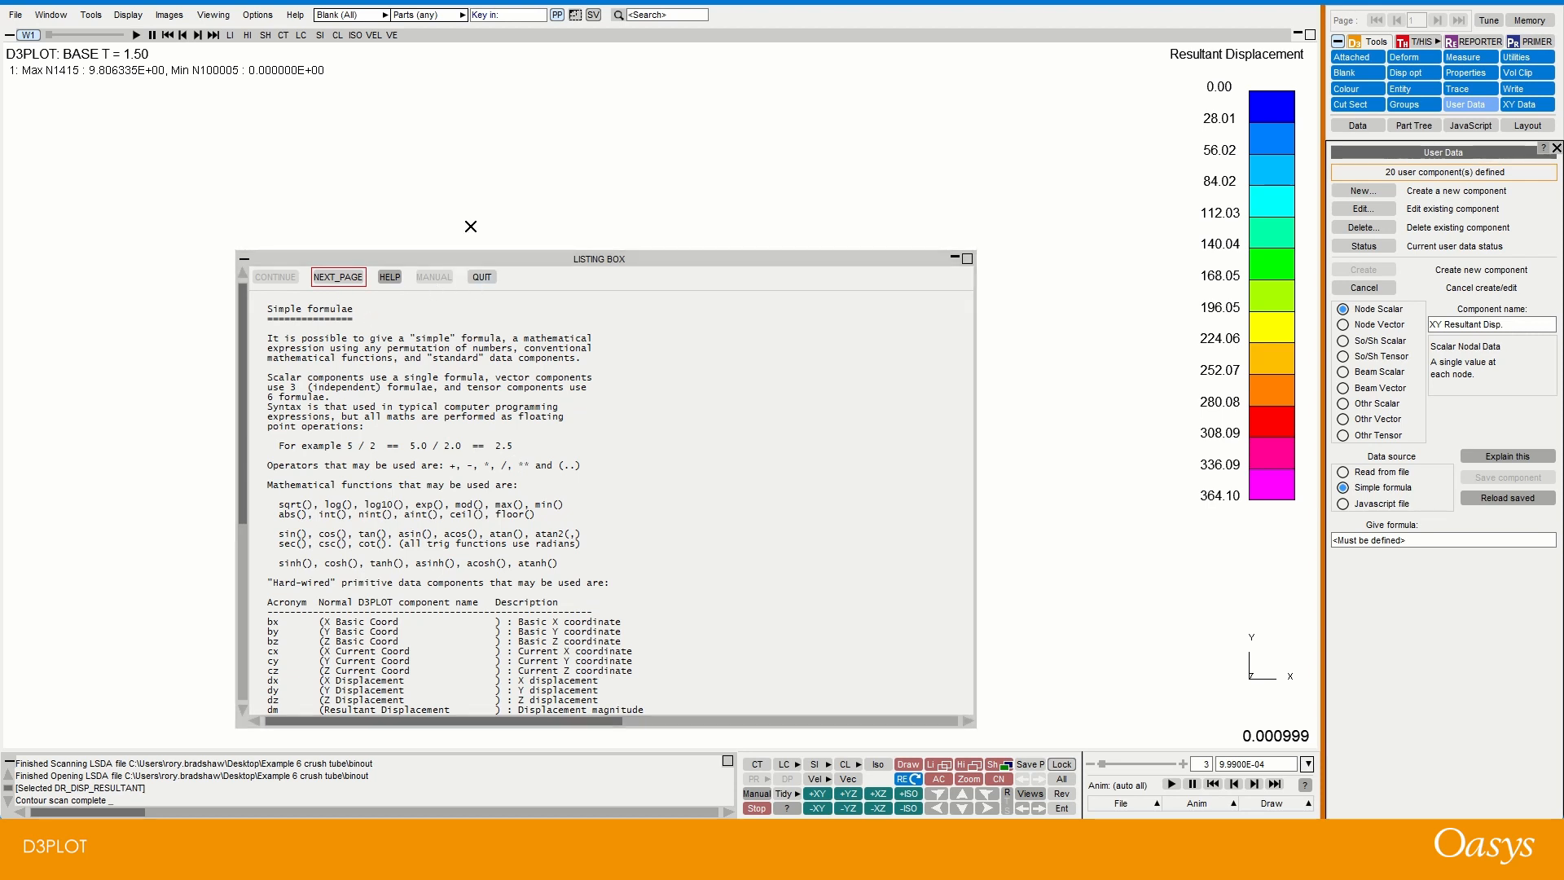
left_click(474, 278)
Step: Give the component the formula sqrt(dx**2 + dy**2) and create it
left_click(1379, 542)
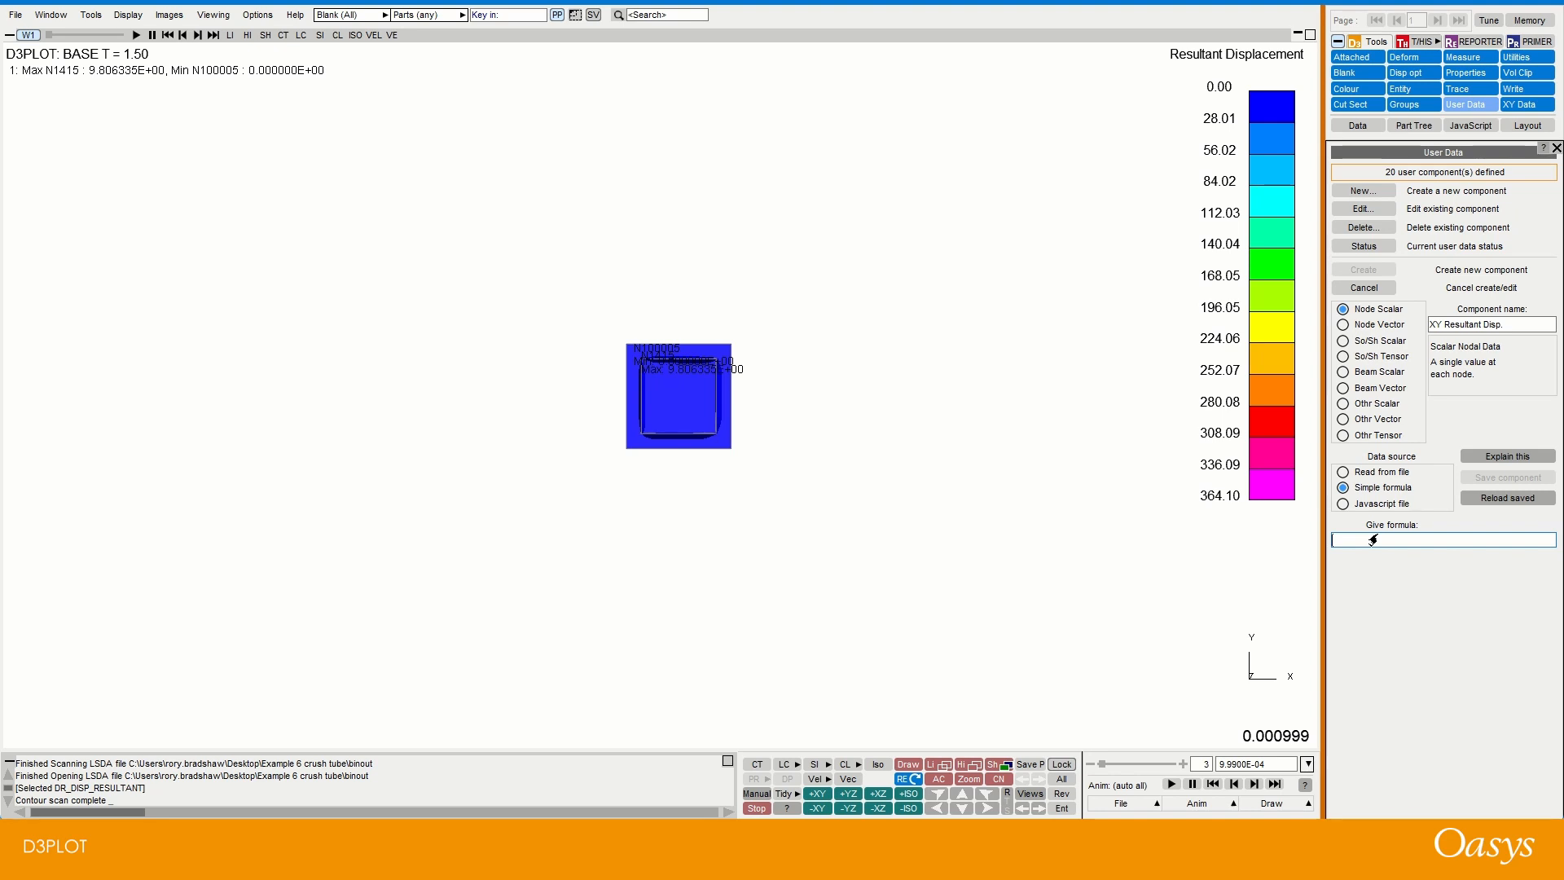
type("dx**2 + dy**2")
type(")")
type("(")
type("sqrt")
key("Return")
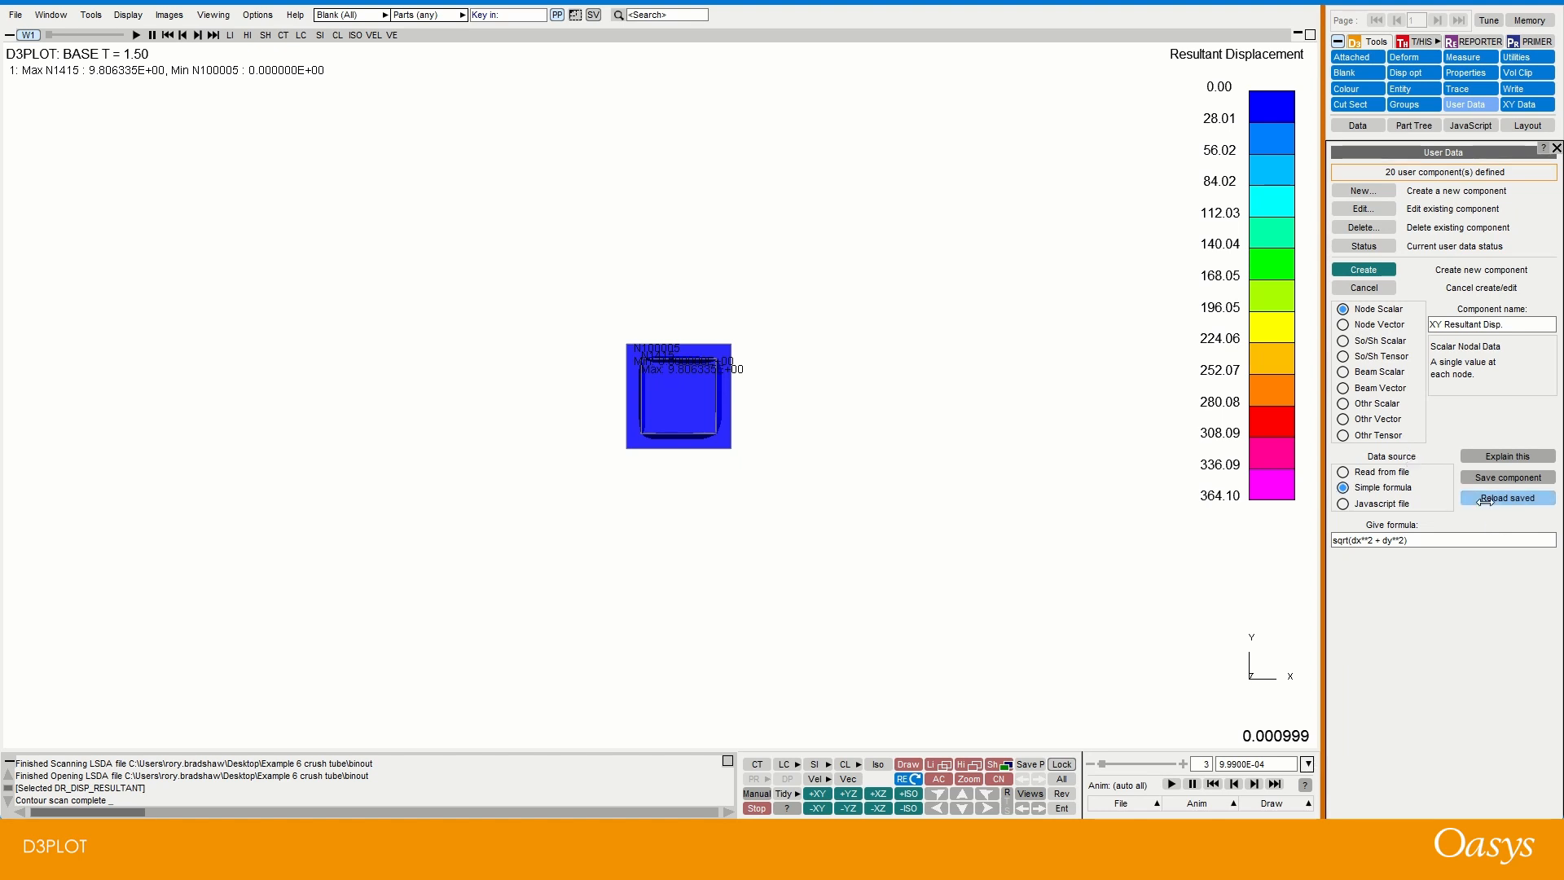
left_click(1366, 270)
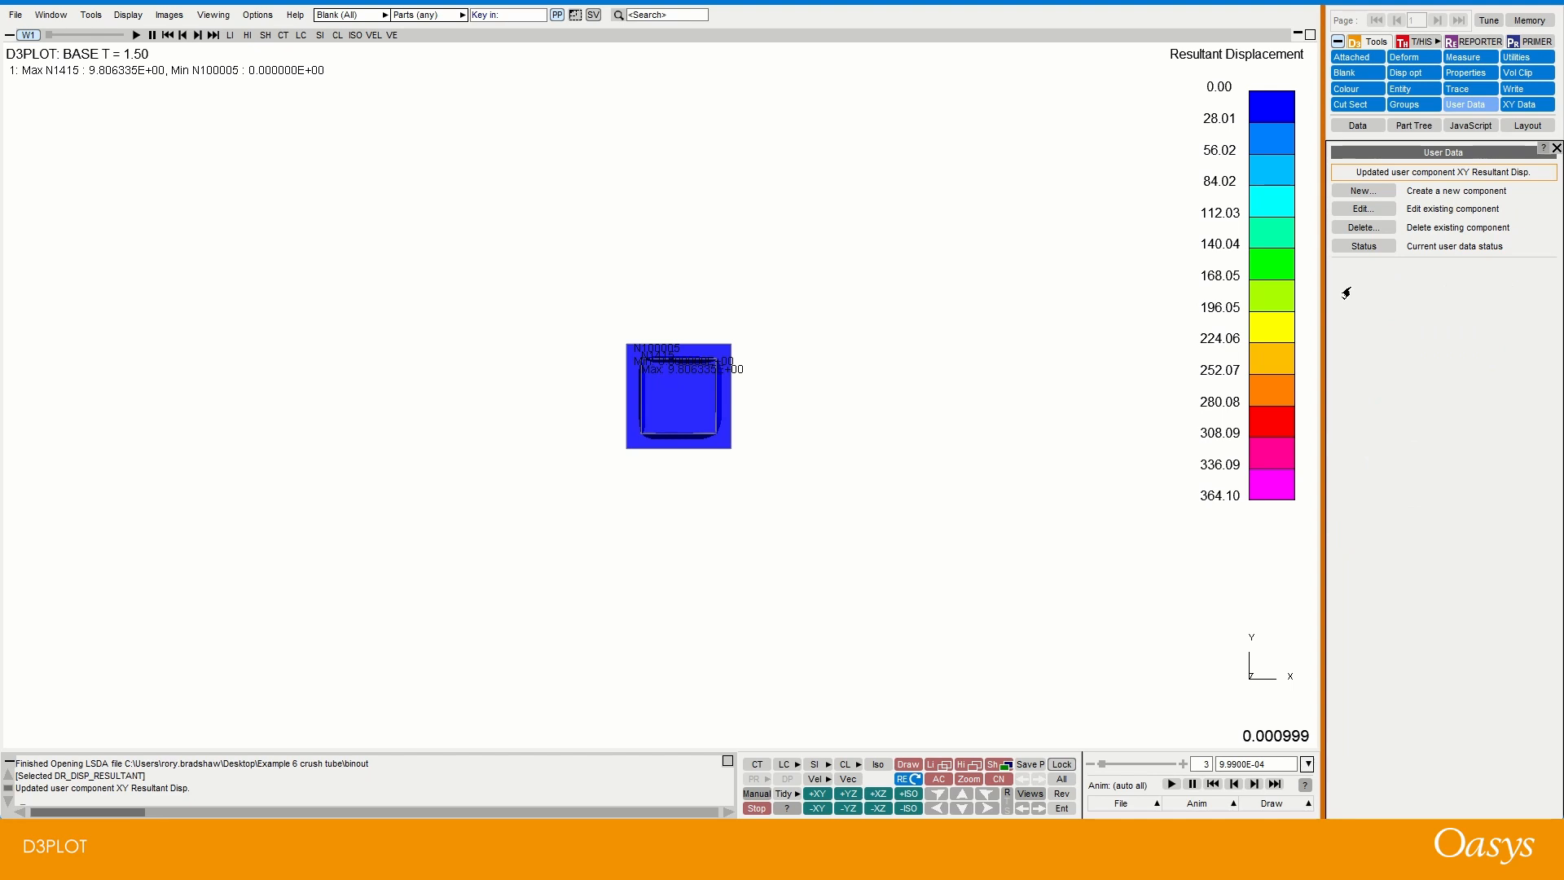
Step: Contour the model by the user-defined nodal component XY Resultant Disp
left_click(1358, 125)
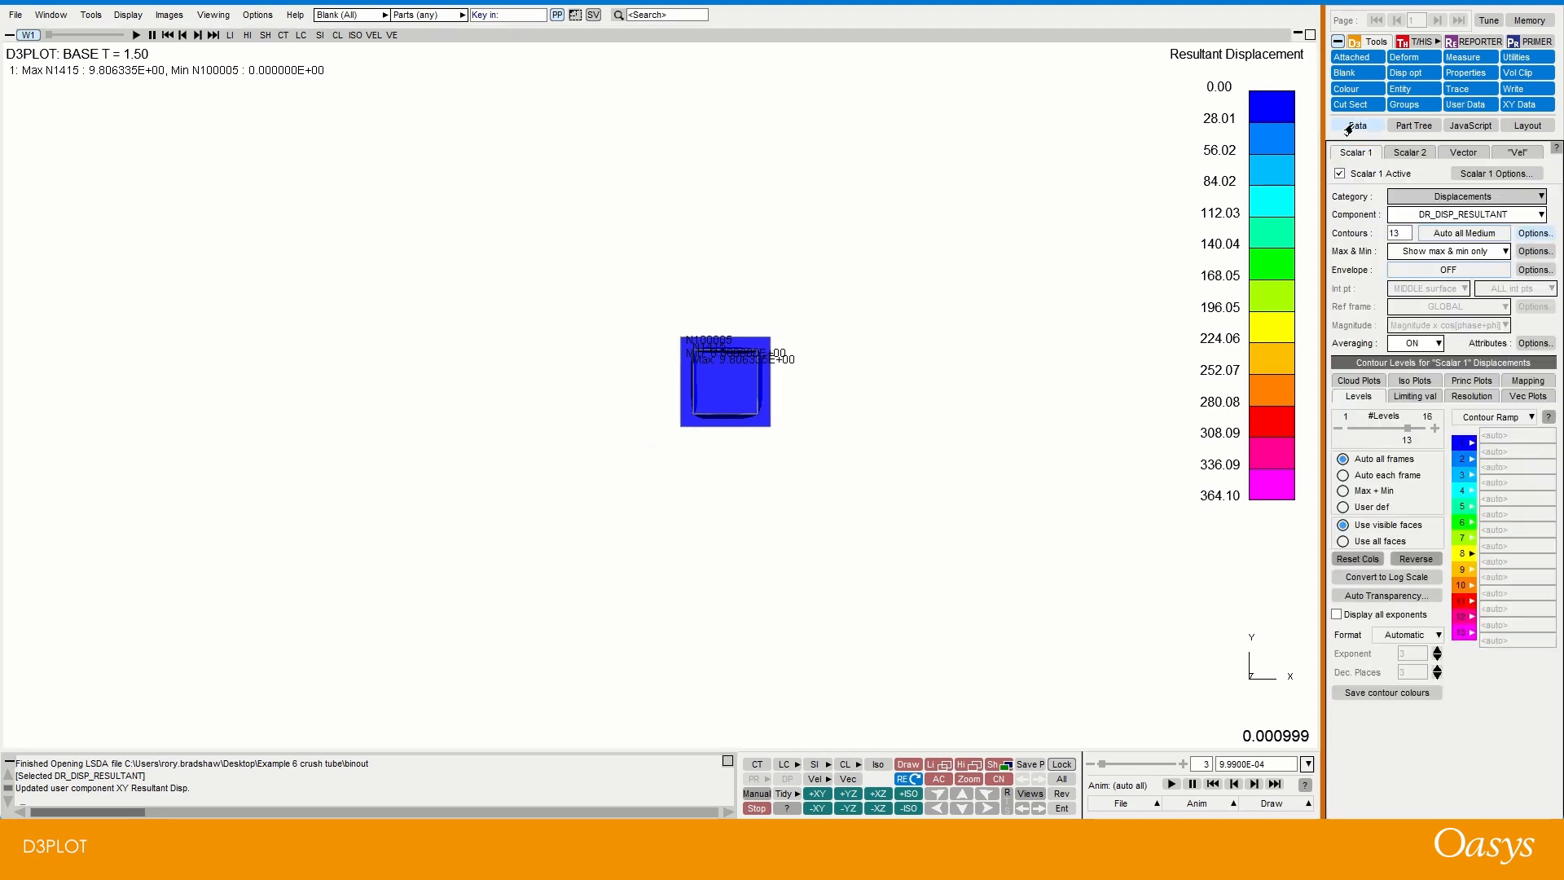
left_click(1422, 199)
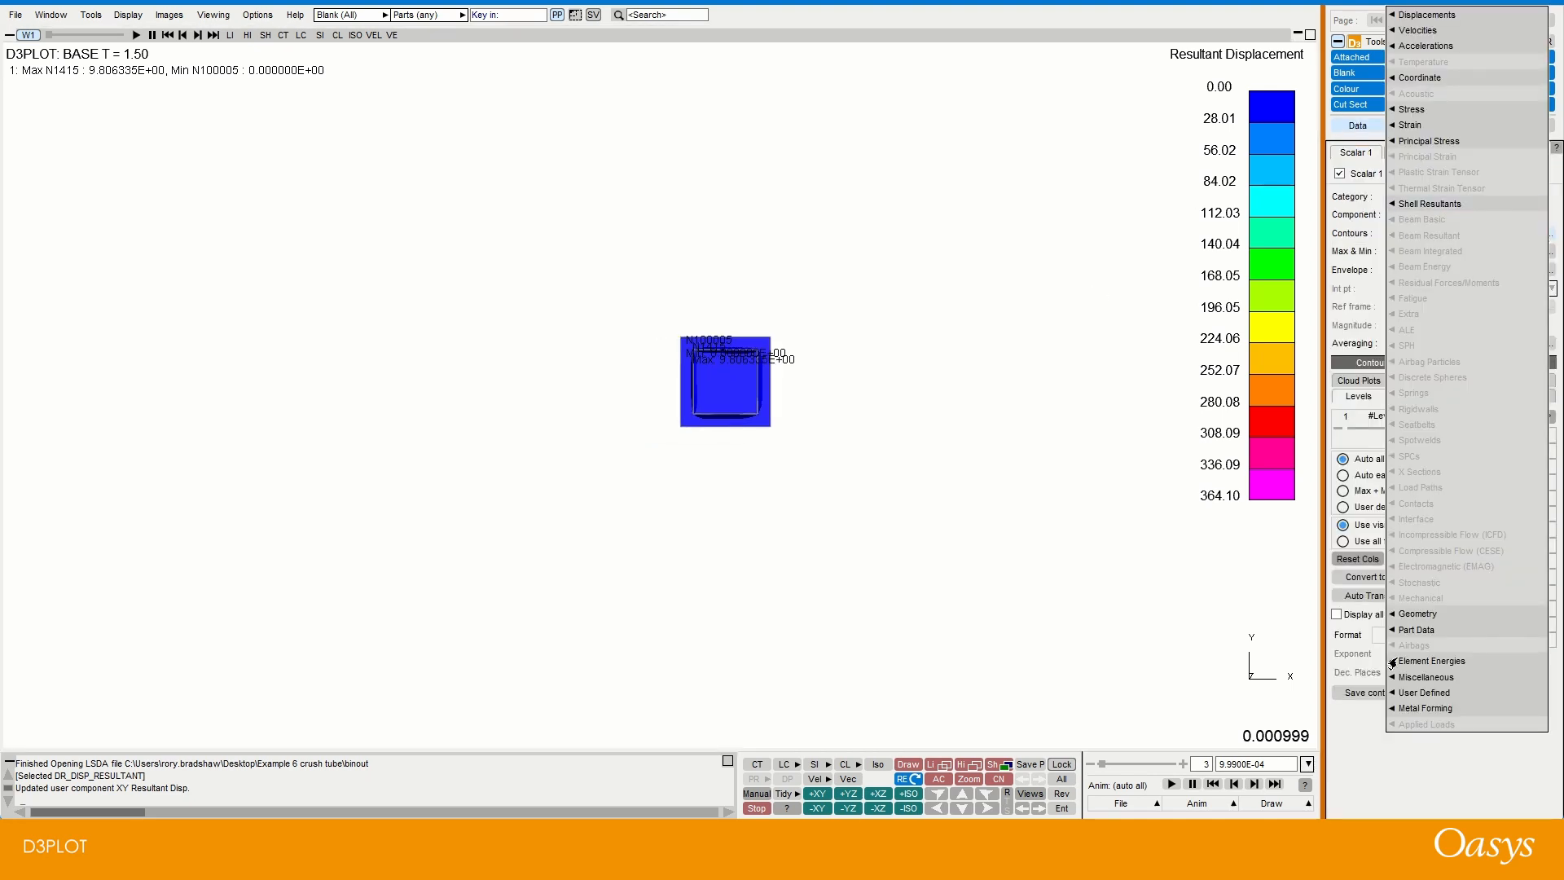
mouse_move(1393, 676)
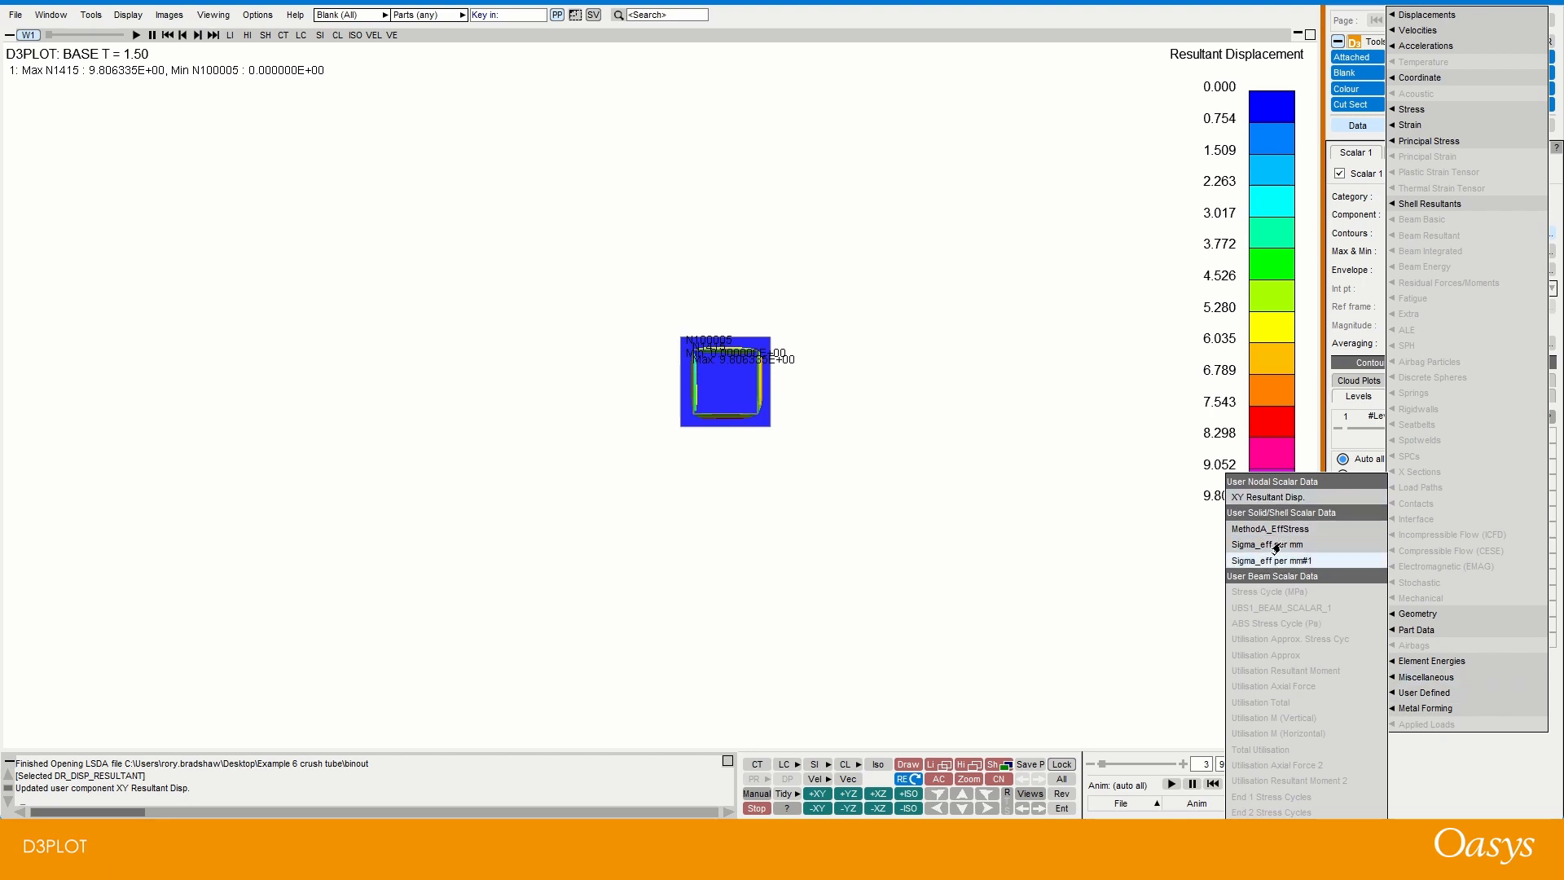
left_click(1263, 498)
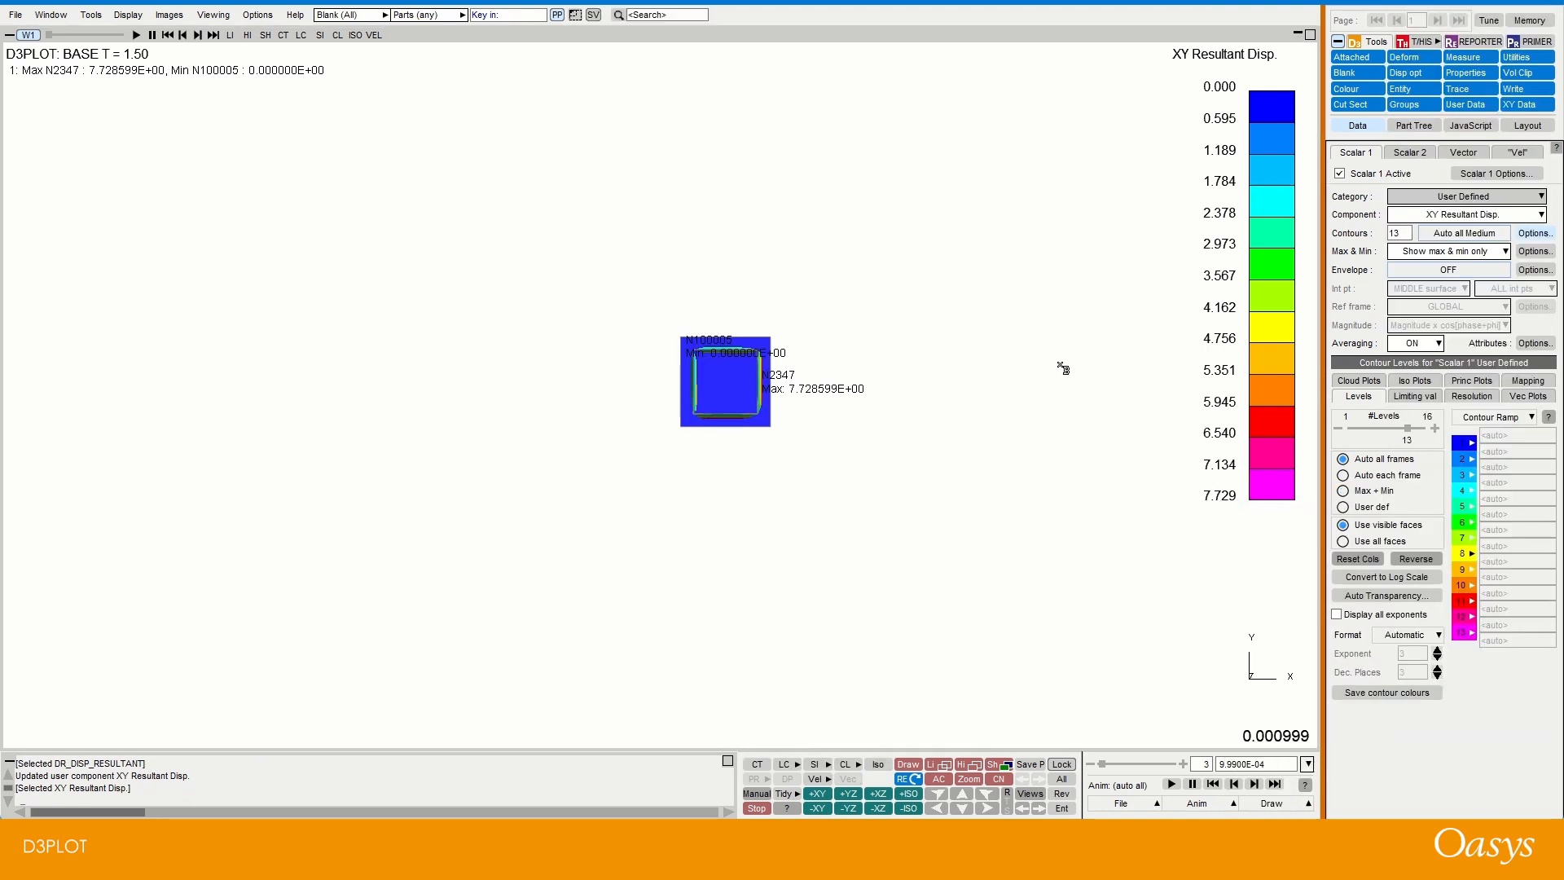
Step: Examine the animated XY resultant displacement contours from above and from the side in the YZ view
scroll(655, 306, "up", 3)
scroll(751, 346, "up", 3)
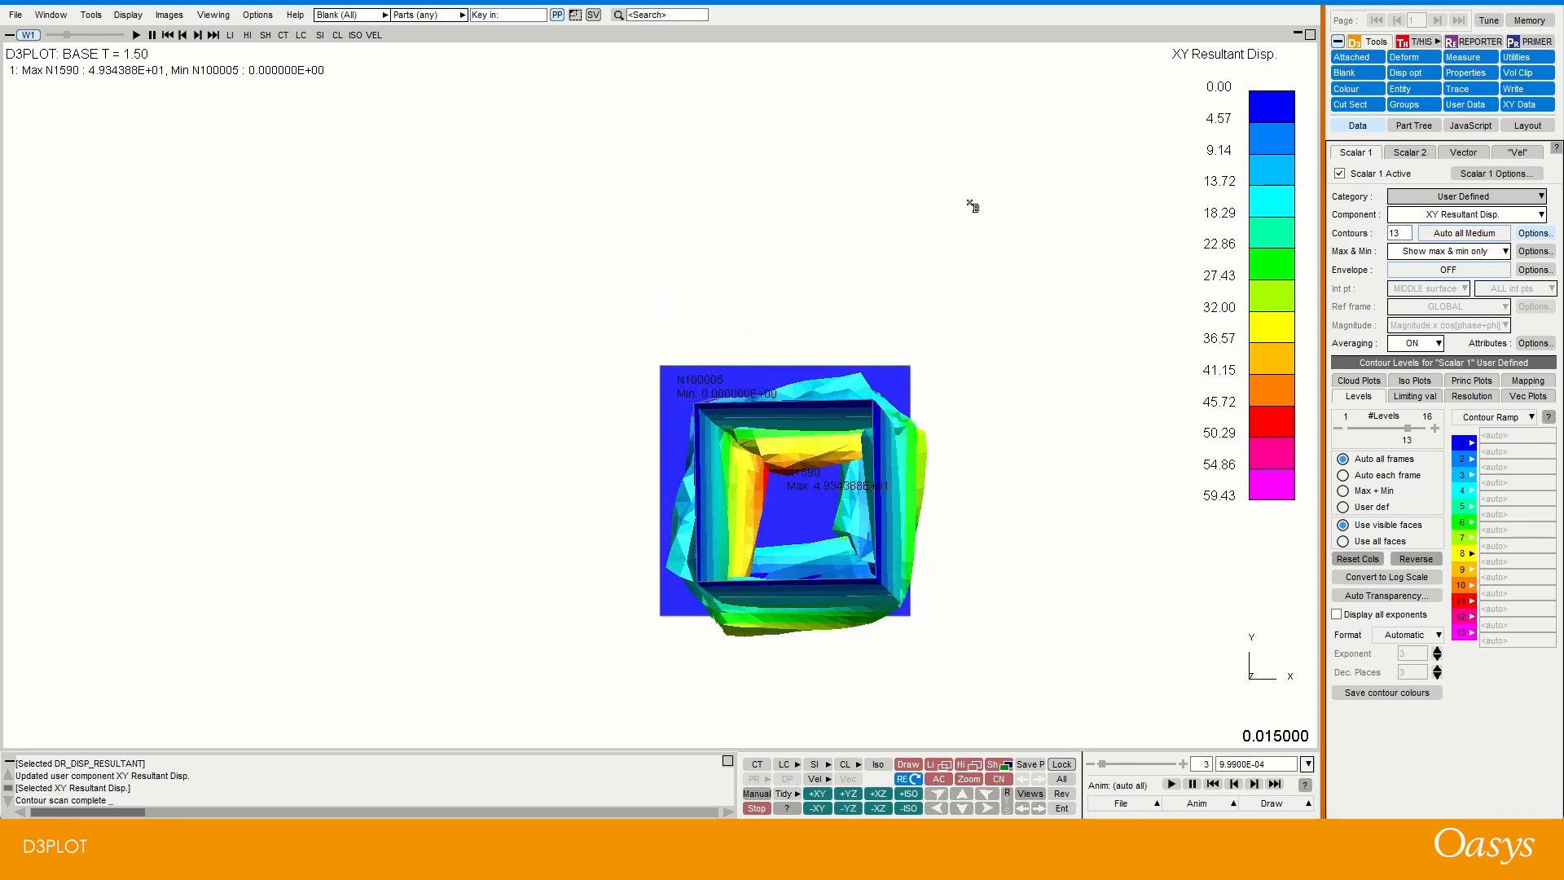
scroll(773, 404, "down", 1)
key("2")
scroll(759, 360, "down", 4)
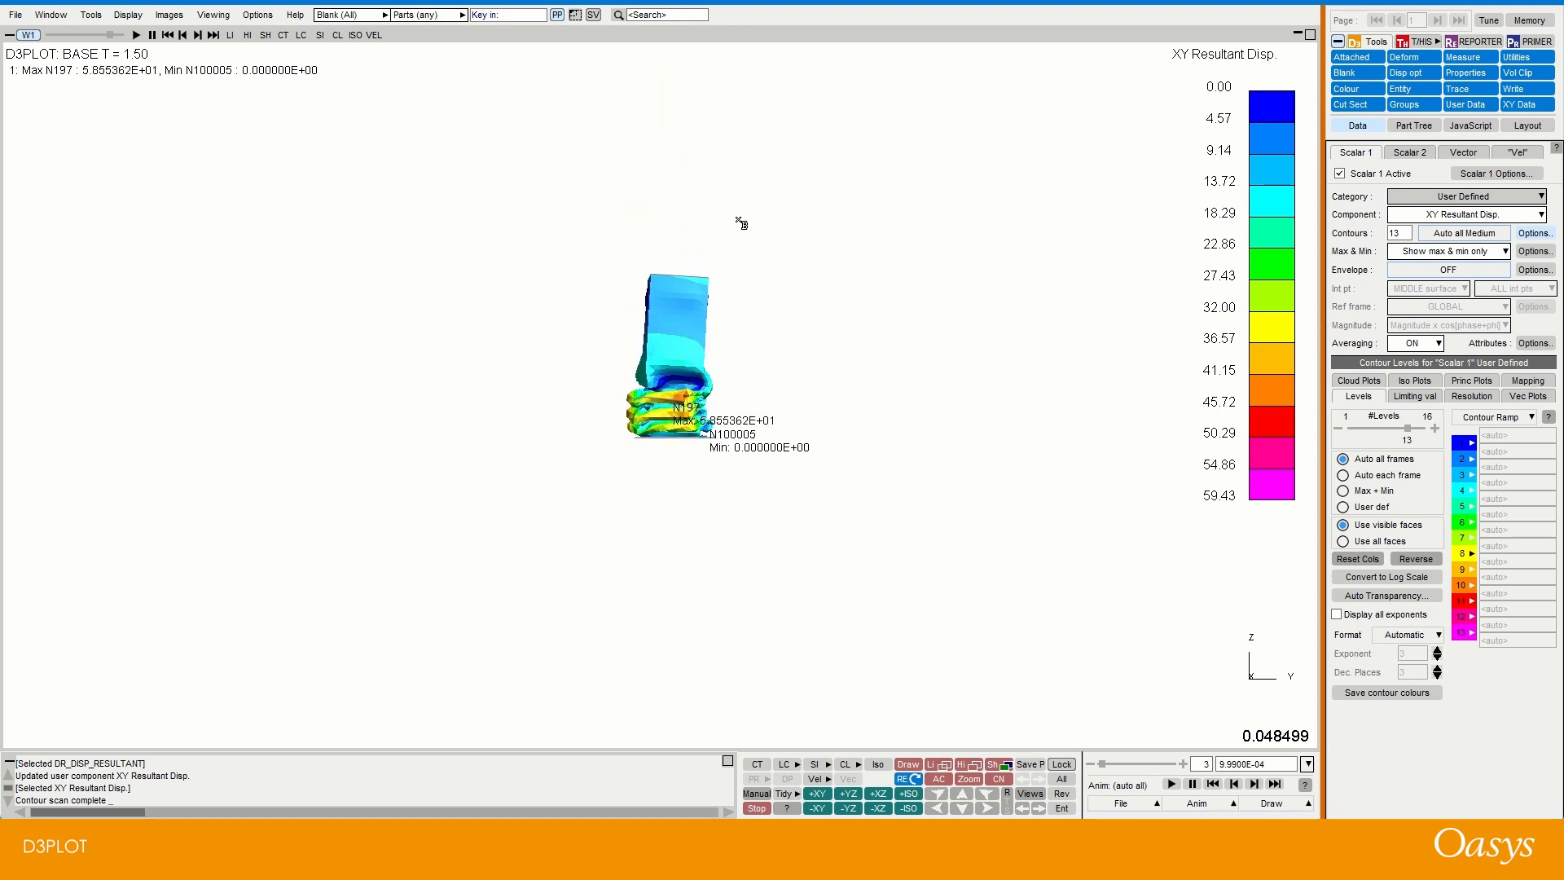
middle_click_drag(765, 223, 809, 369)
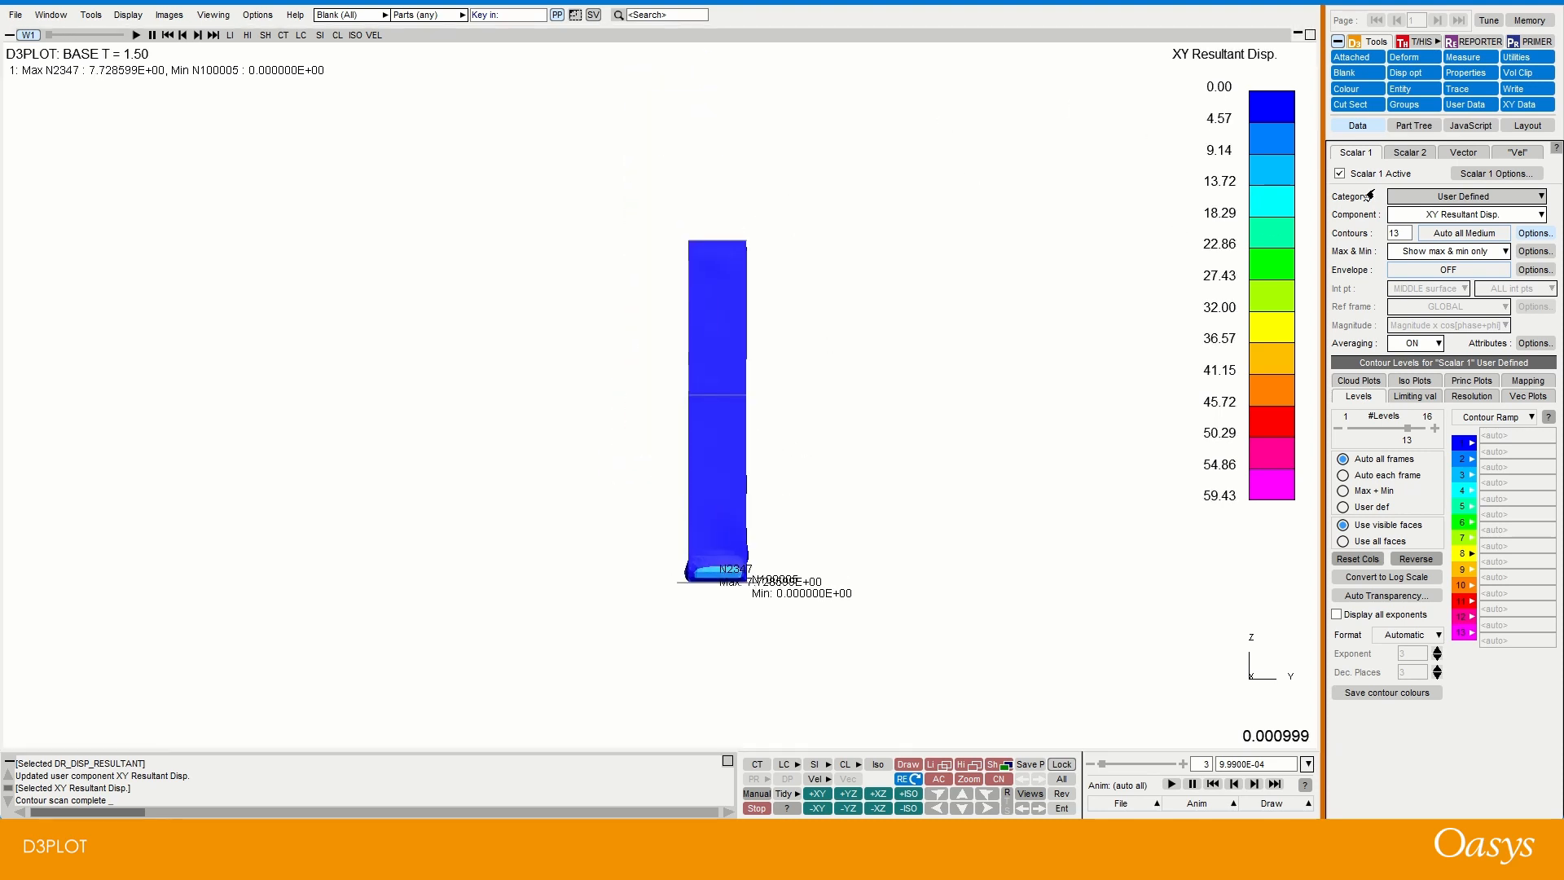
Step: Start another new Node Scalar user data component with its data source read from a file
left_click(1459, 106)
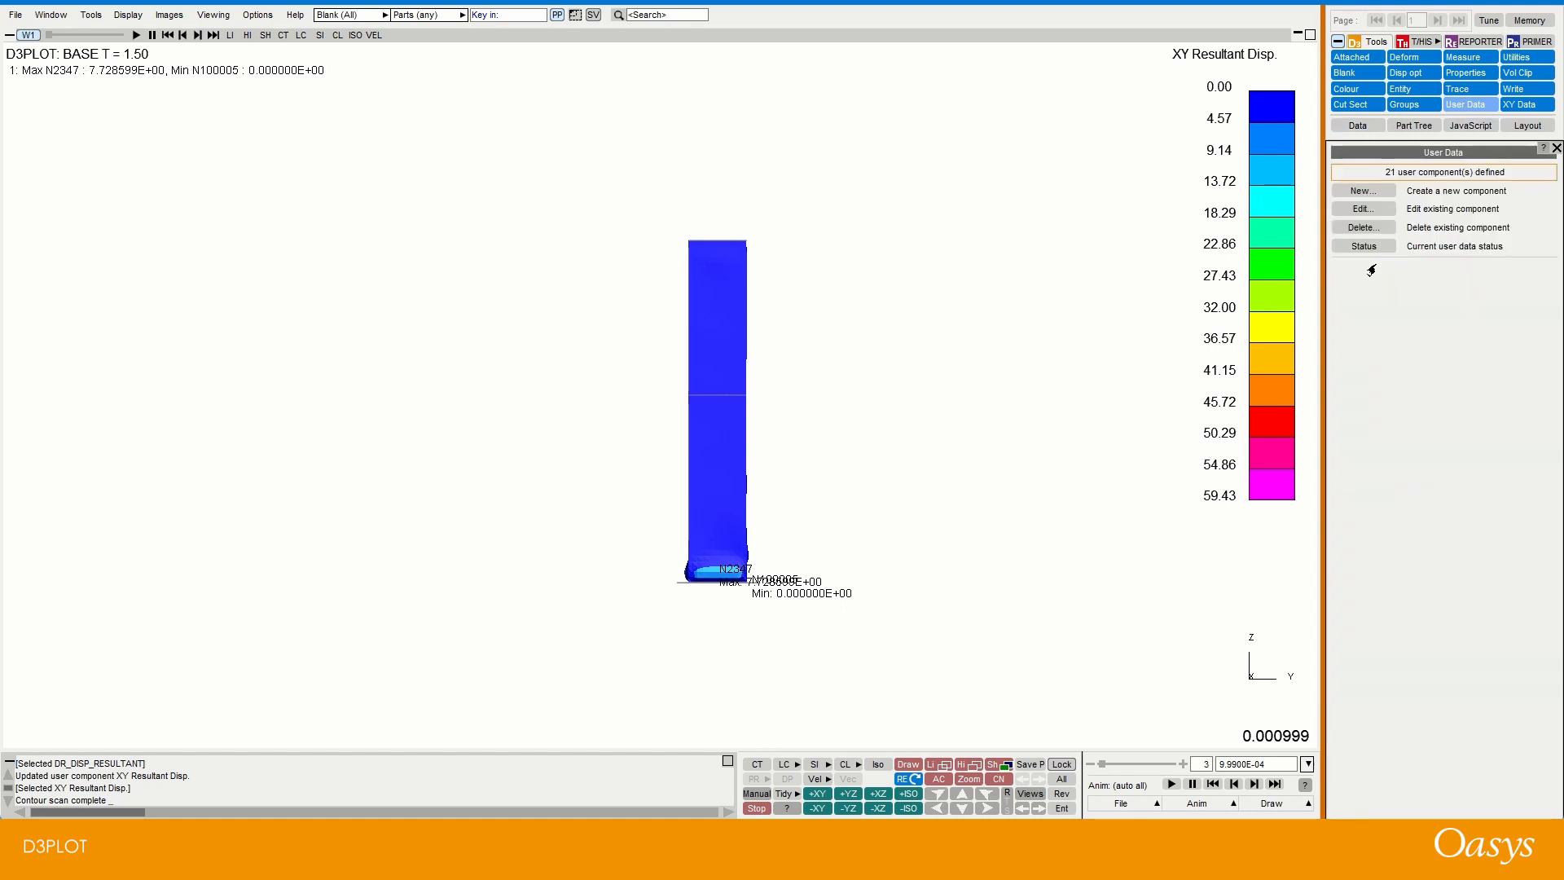
left_click(1364, 190)
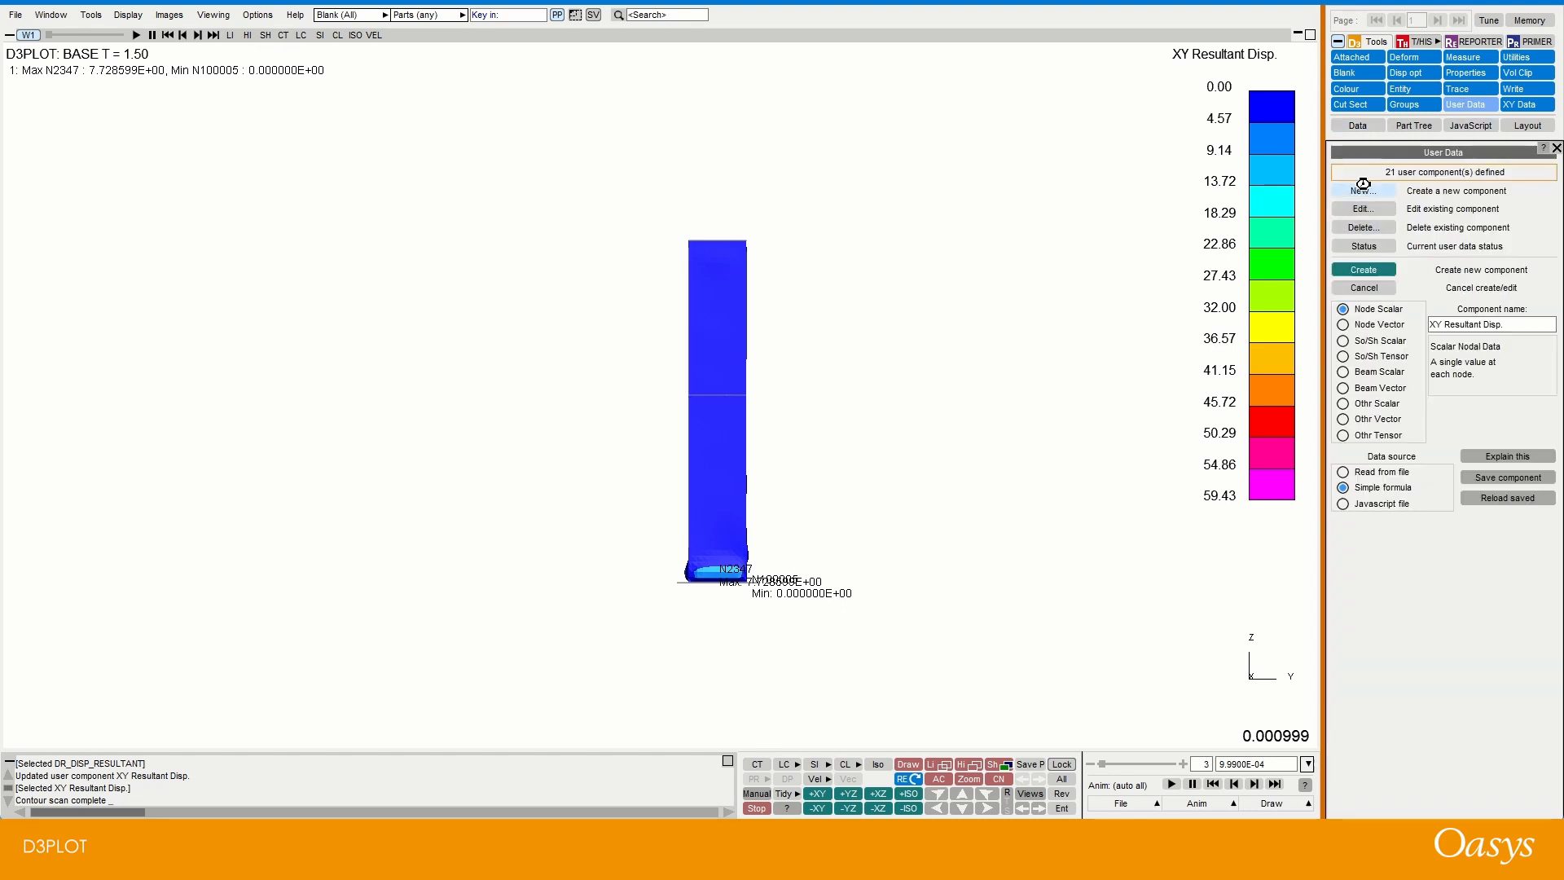
left_click(1343, 473)
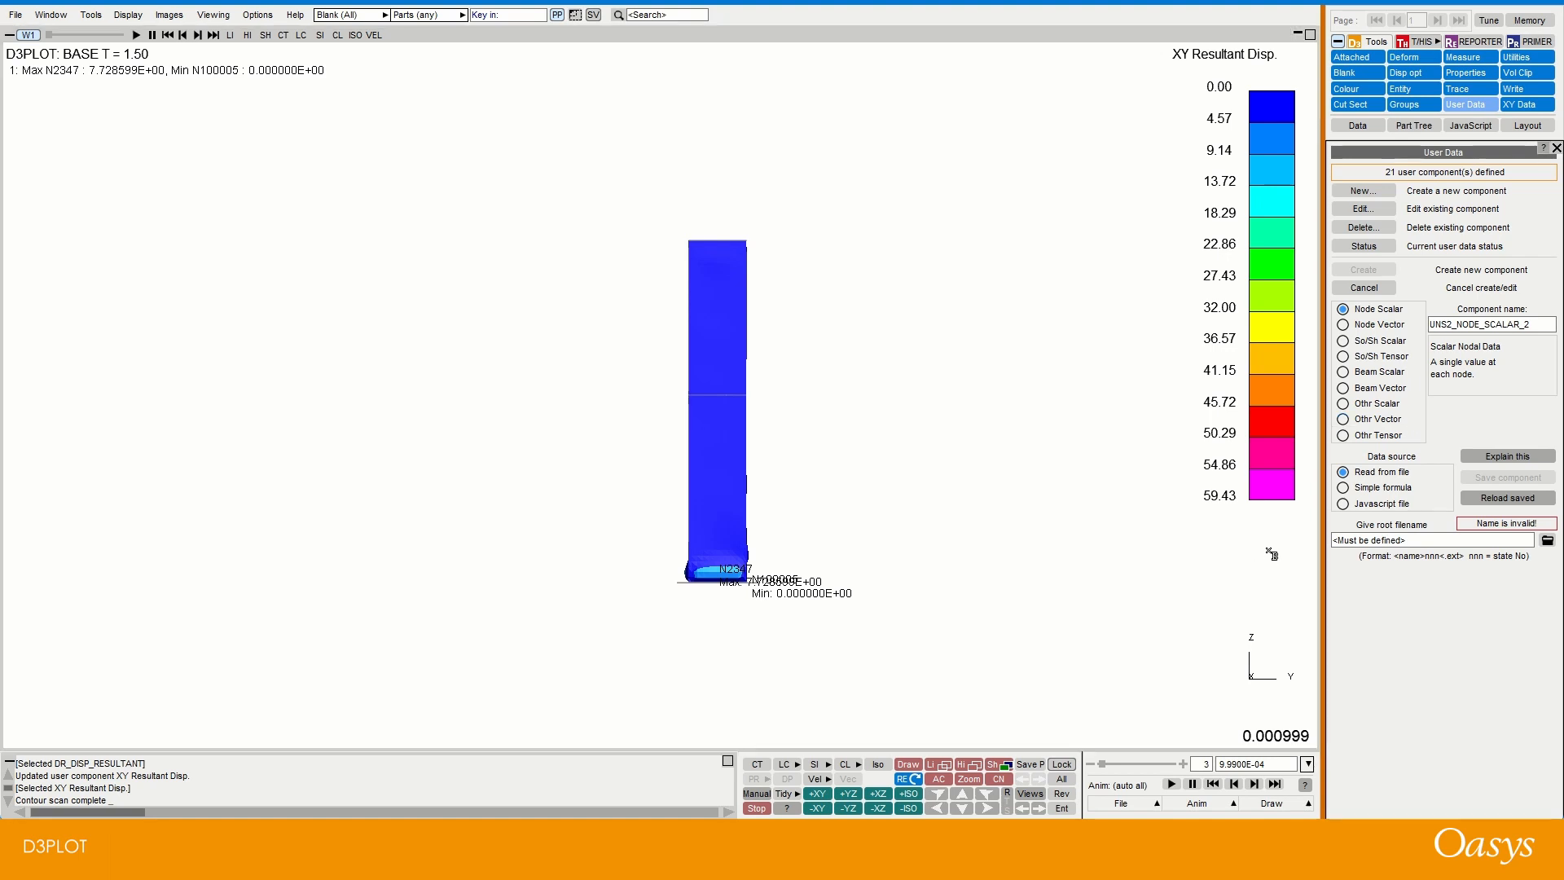
Step: Consult the d3plot.pdf manual for the scalar data file format, including the header keywords and the nodal scalar example
left_click(1484, 458)
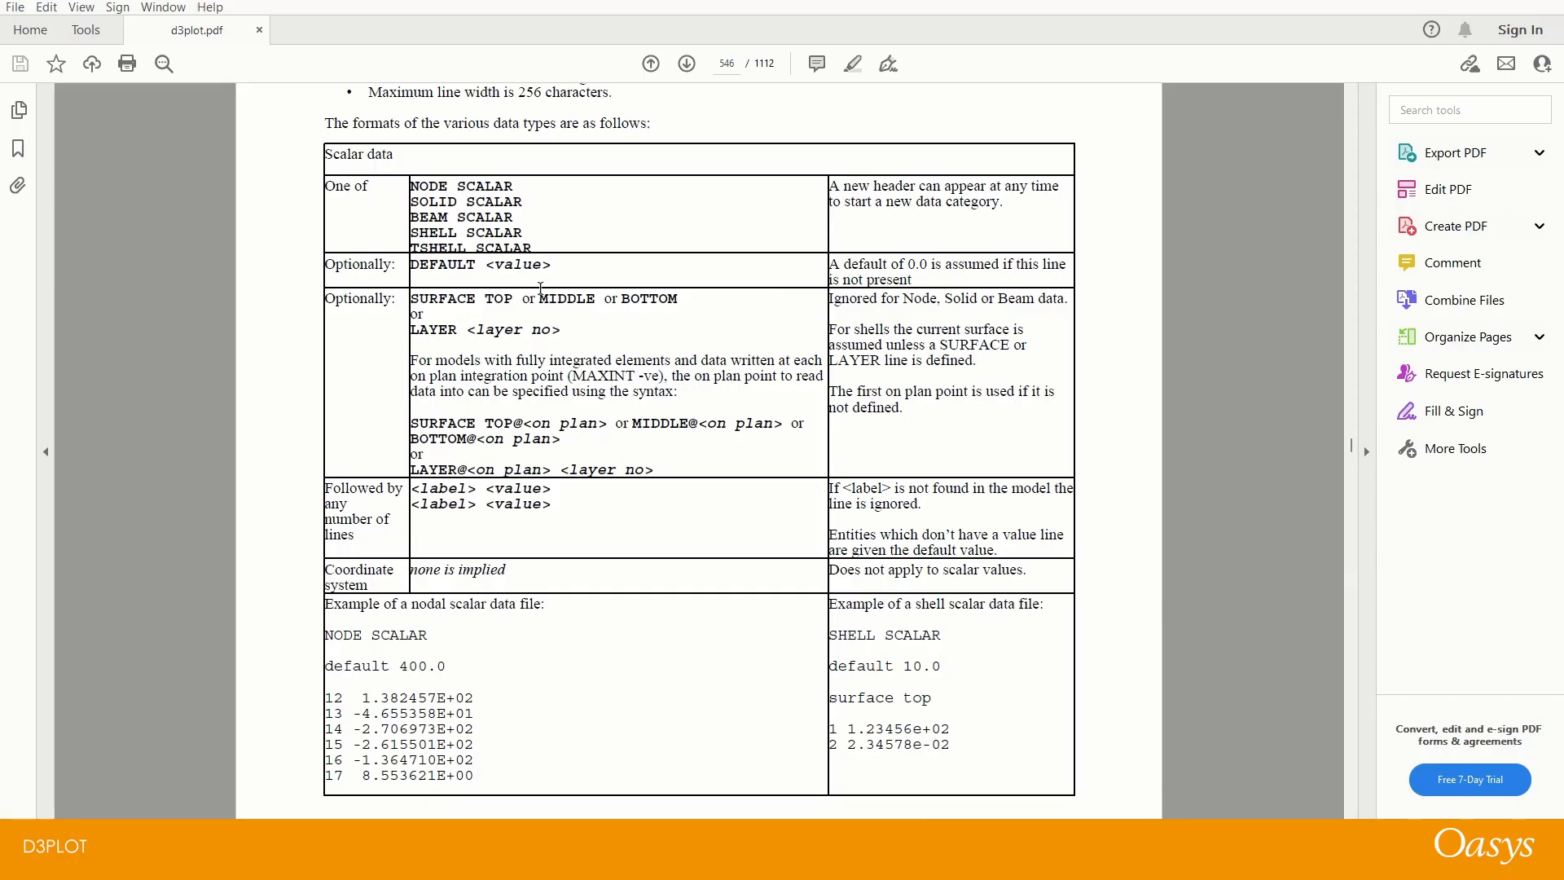
scroll(402, 387, "down", 3)
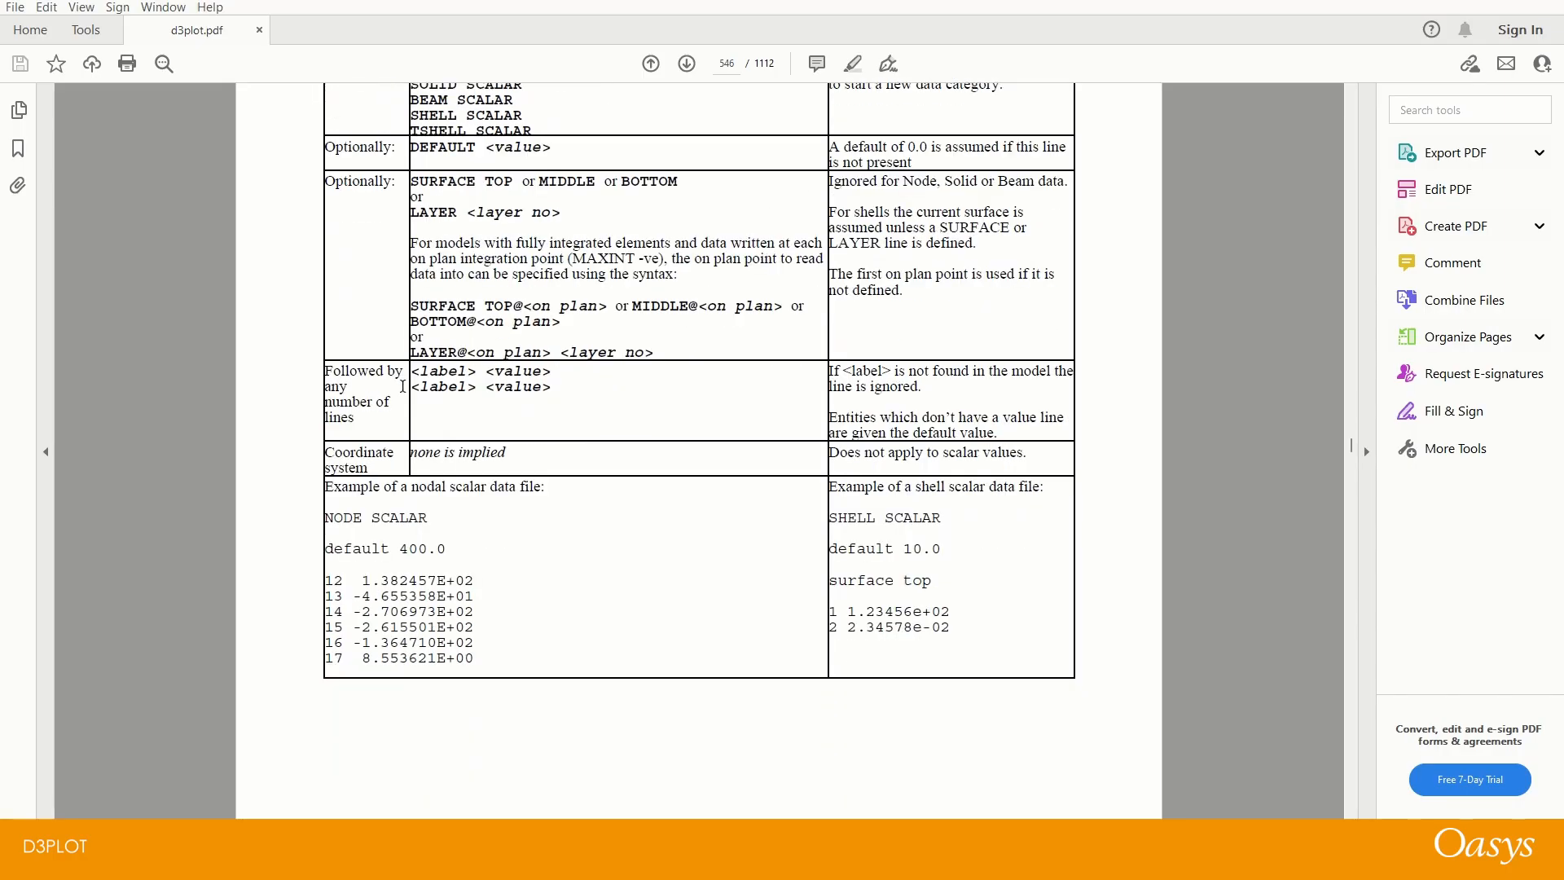
left_click_drag(329, 519, 361, 519)
scroll(358, 516, "up", 1)
scroll(359, 516, "up", 2)
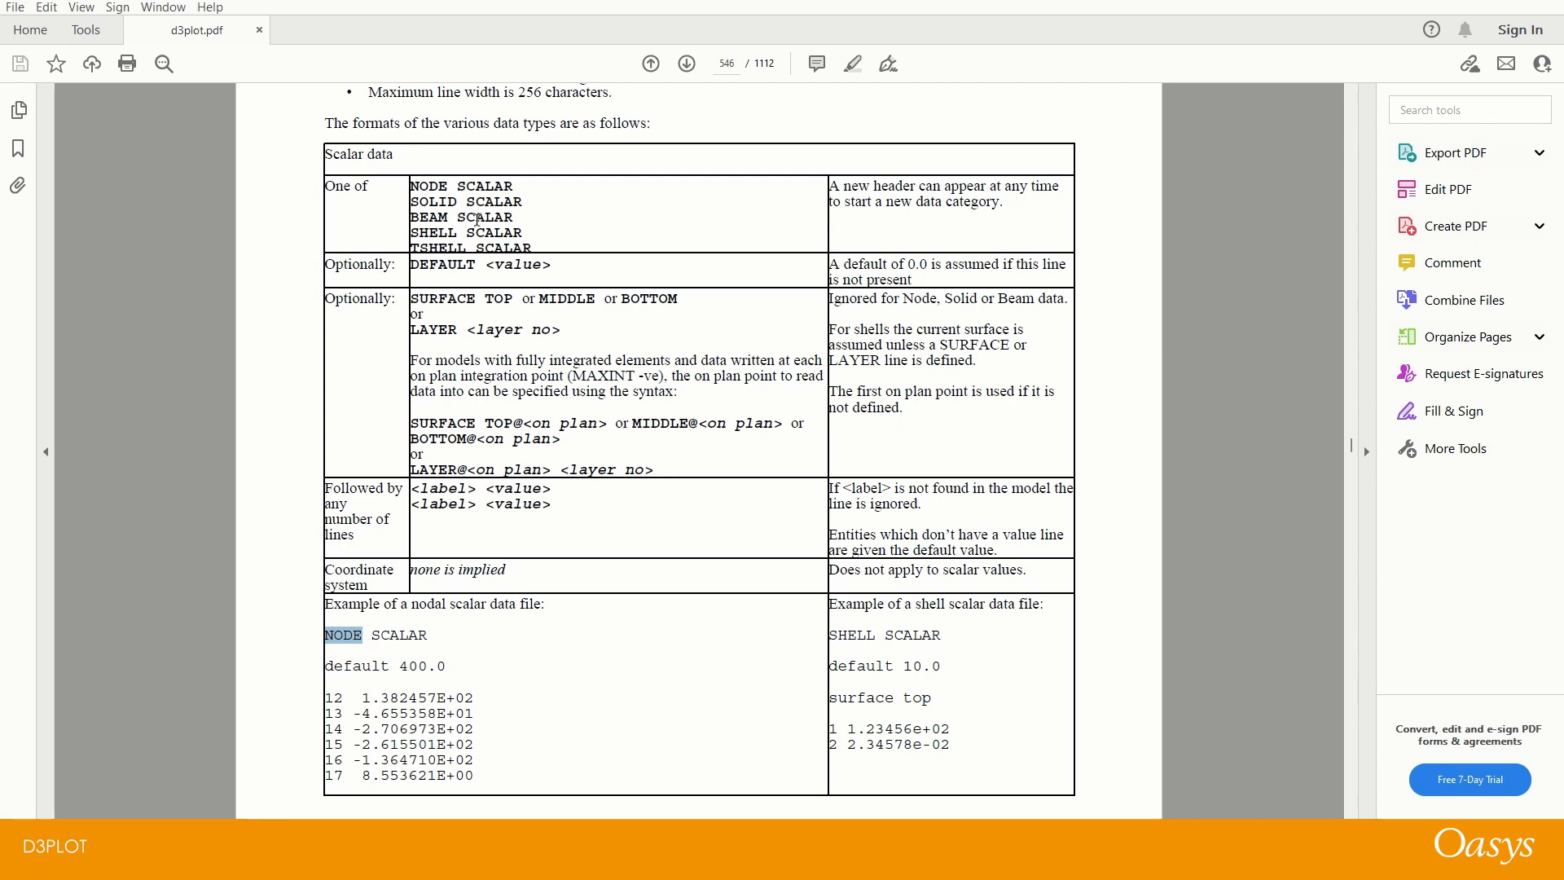
Step: Examine the manual's scalar data file examples, including the NODE and SHELL SCALAR headers, the default line and the label-value lines
double_click(395, 637)
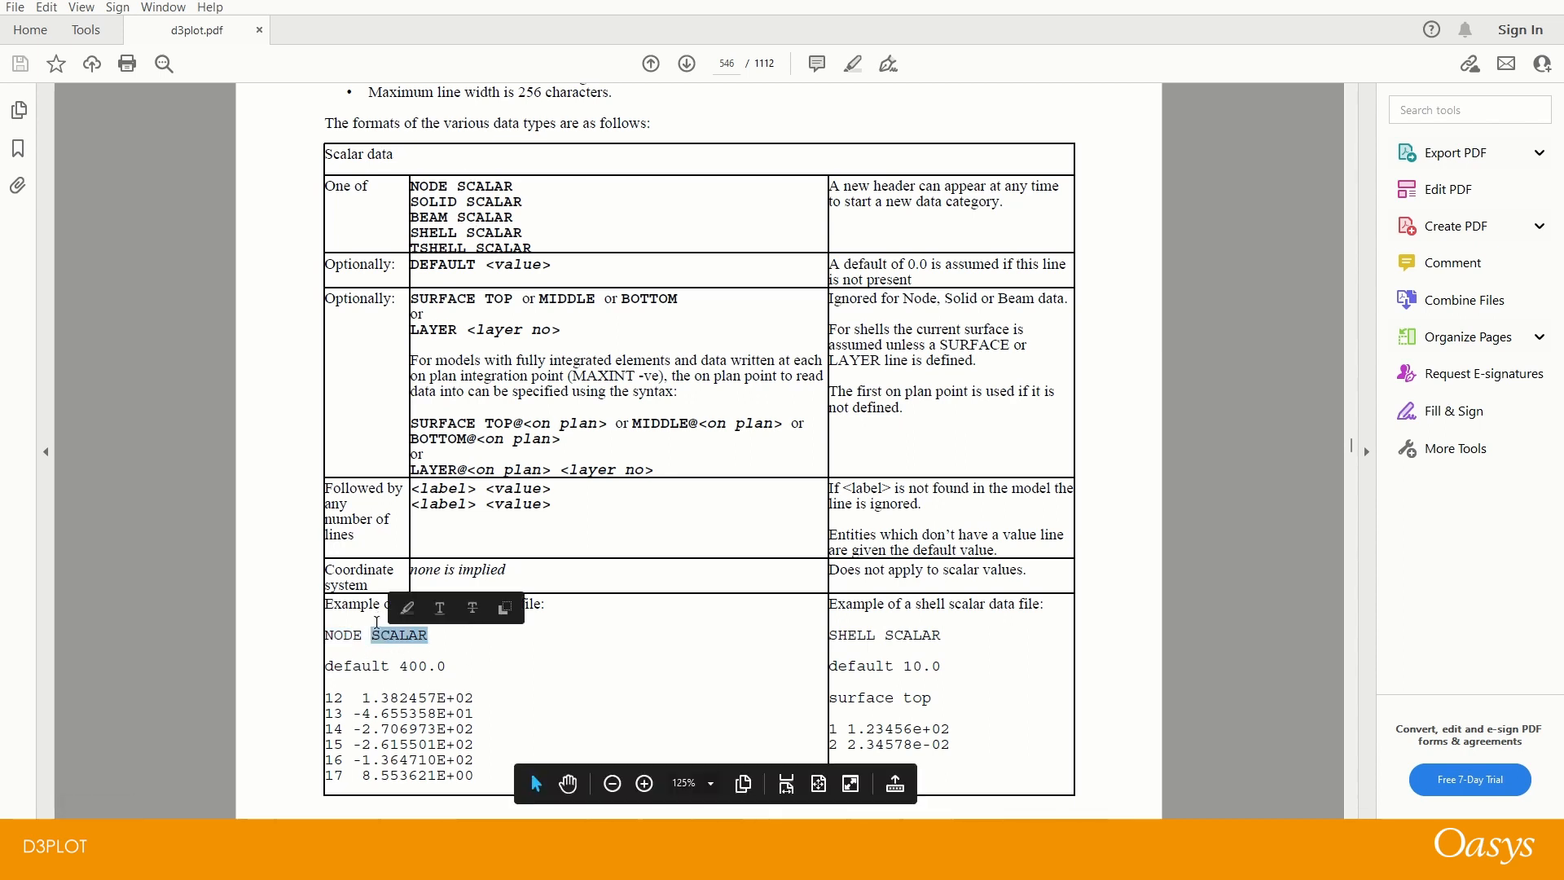
double_click(862, 635)
left_click(364, 663)
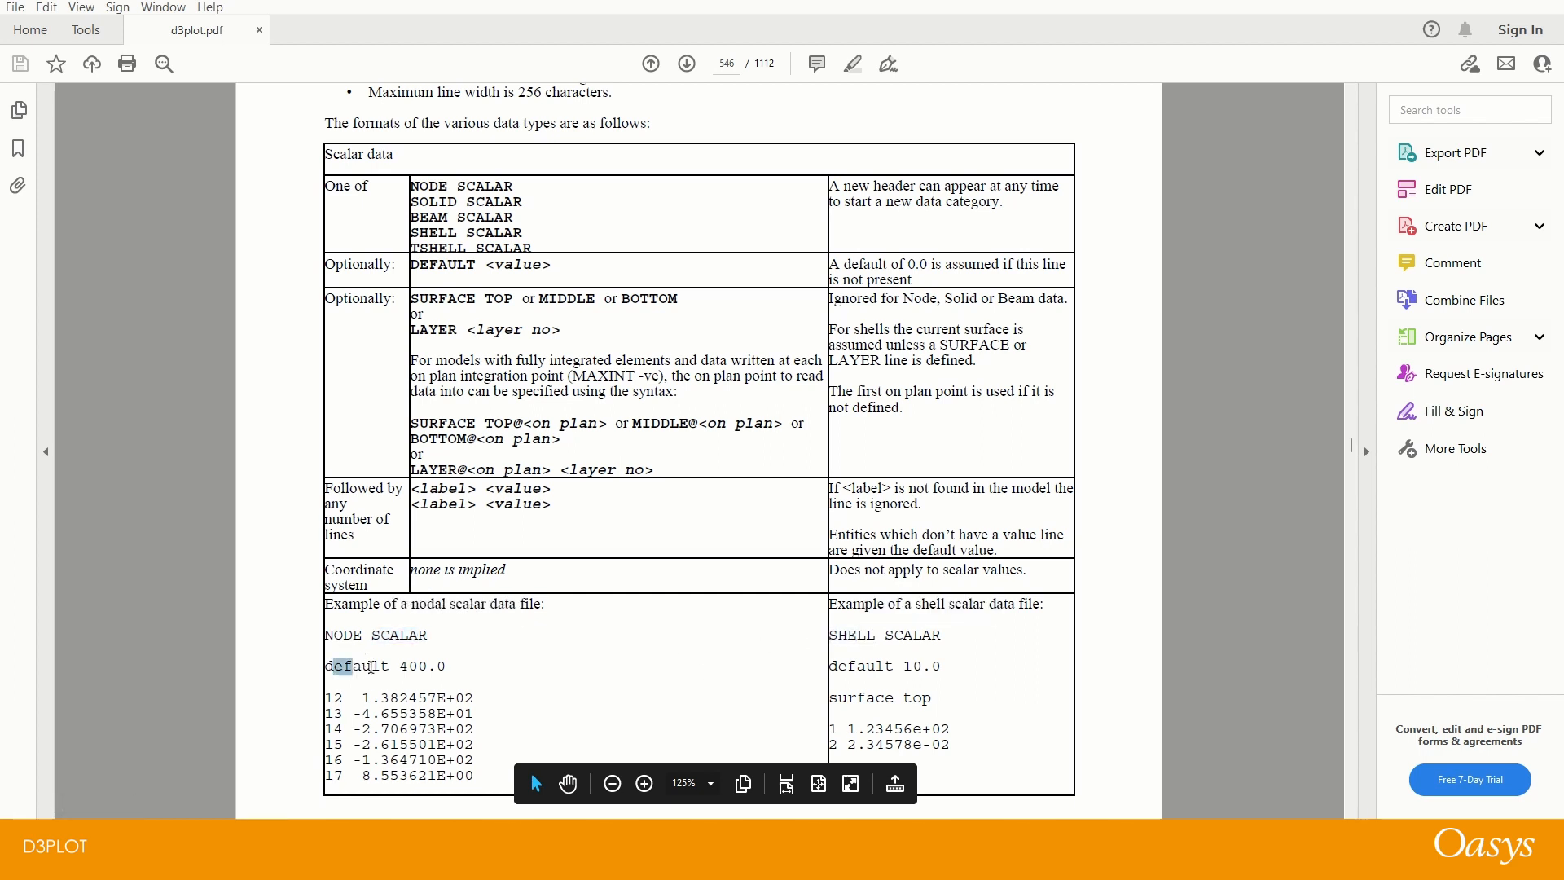
triple_click(337, 666)
double_click(336, 699)
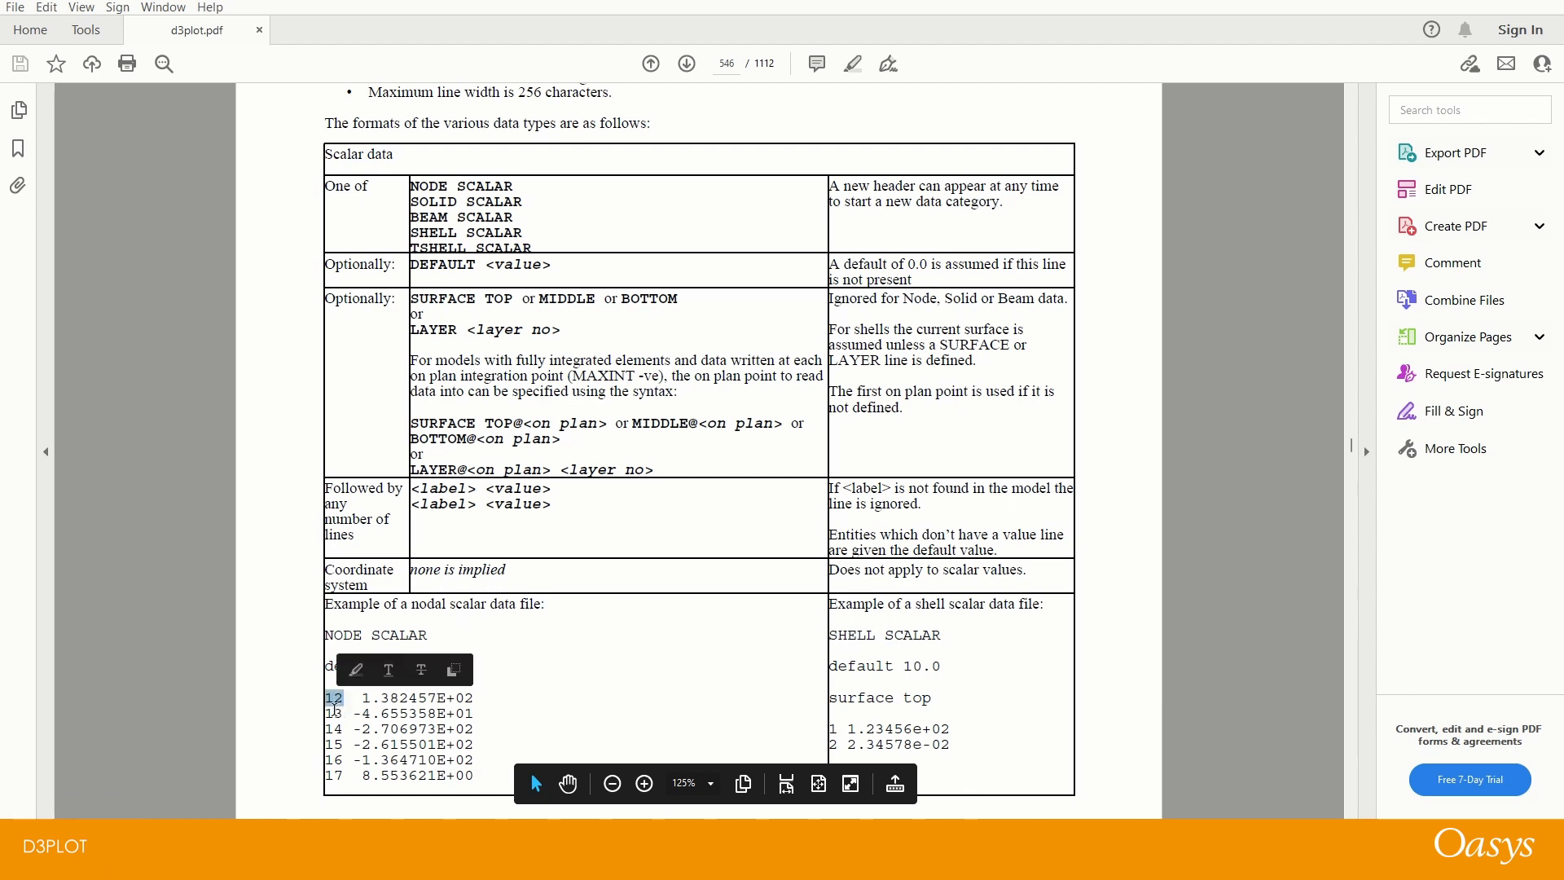
left_click_drag(363, 698, 498, 701)
left_click(502, 706)
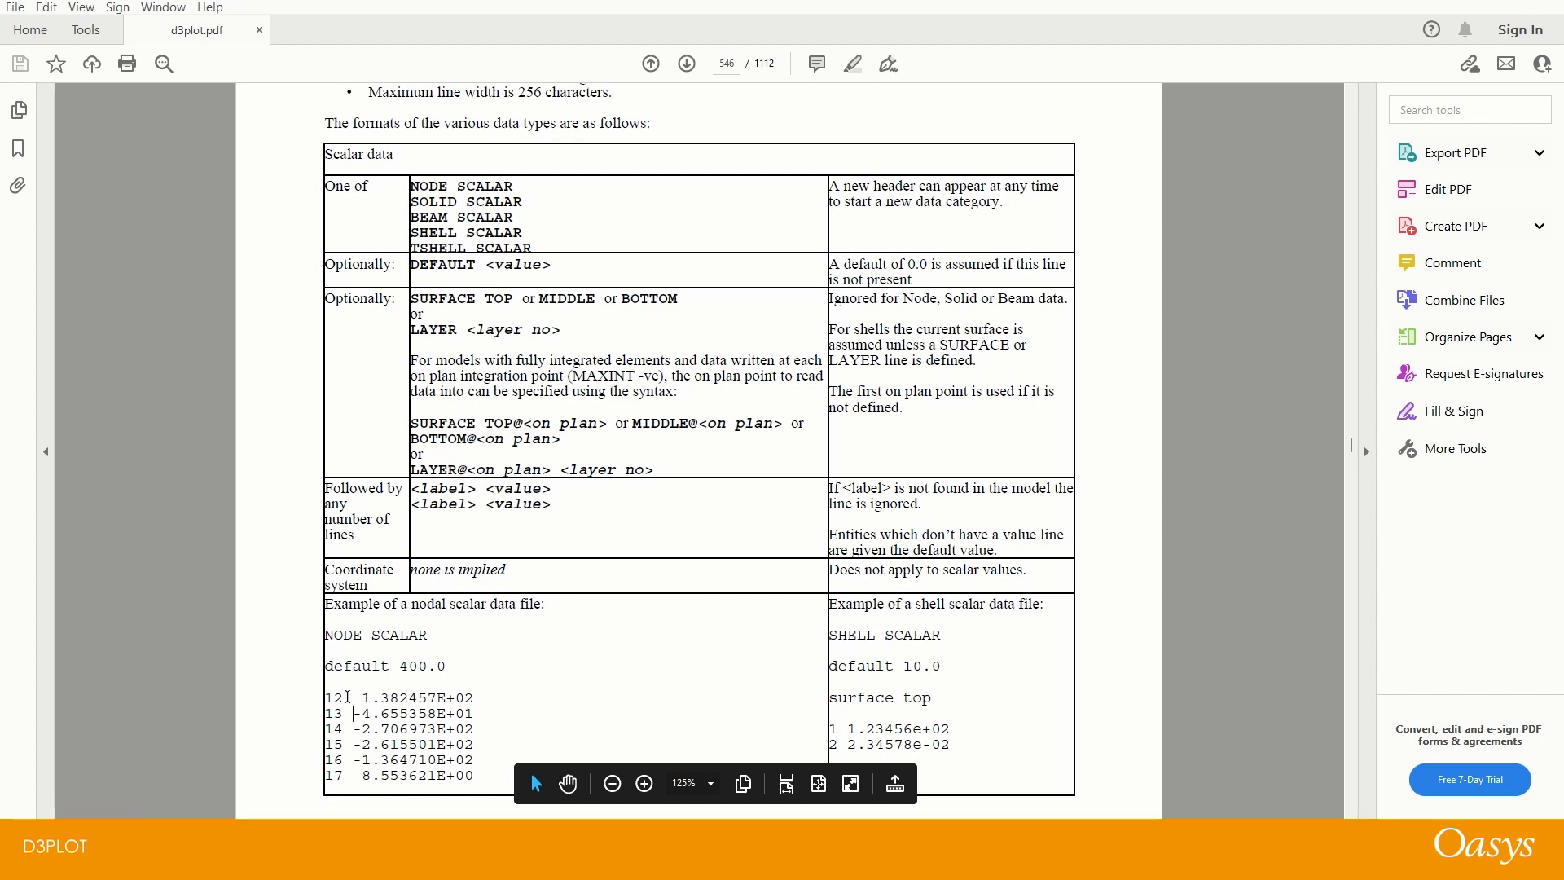
left_click_drag(347, 701, 352, 699)
scroll(350, 701, "up", 1)
scroll(350, 701, "up", 3)
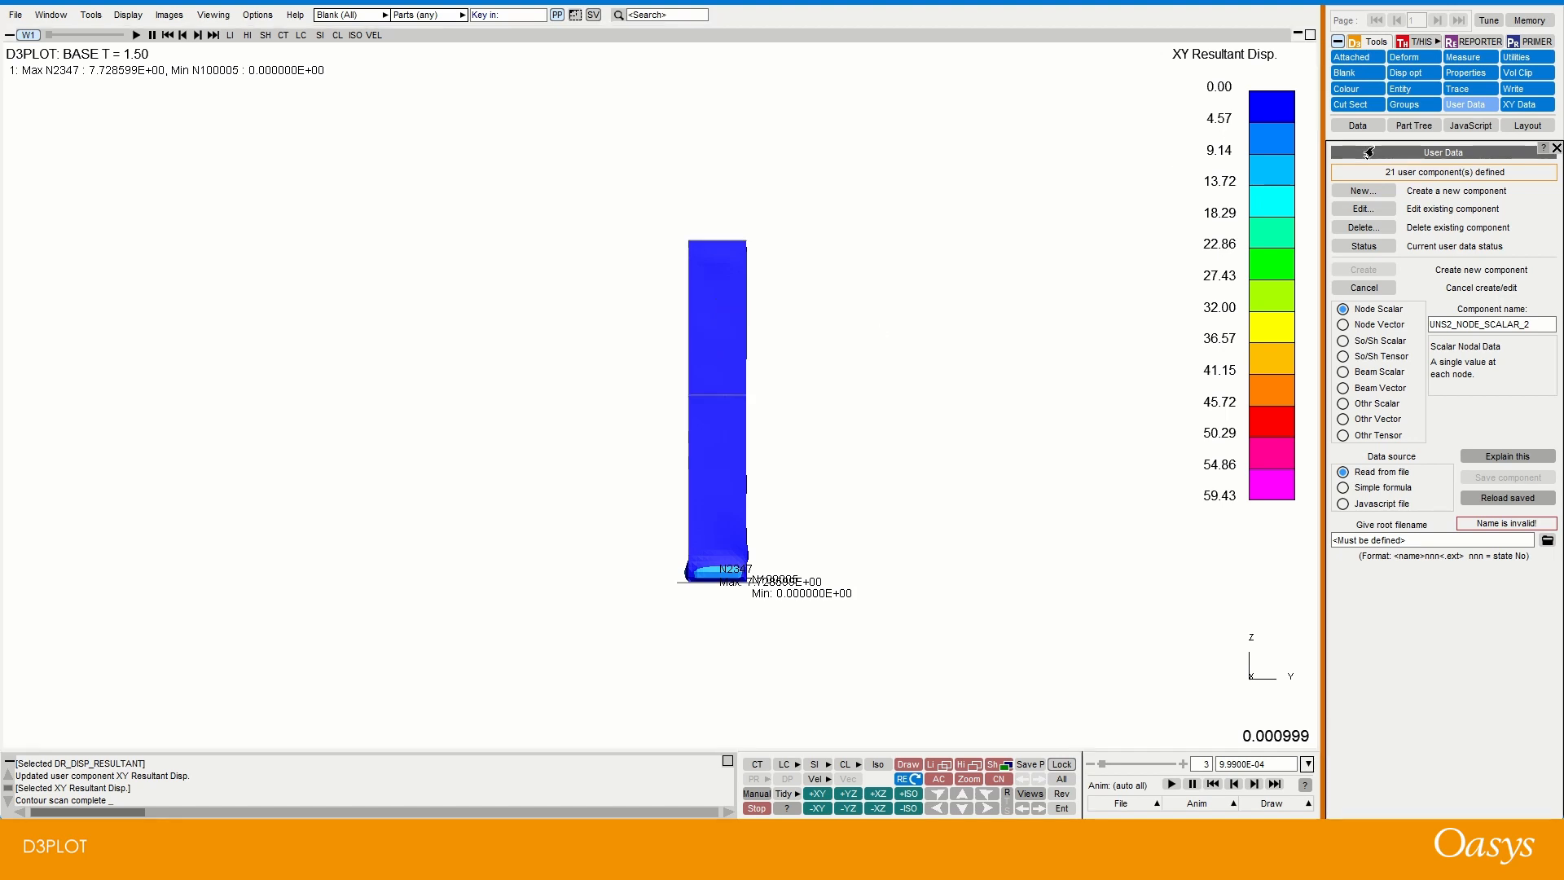
Step: Review the contents of elem002_1.dat in GVIM and the numbered data files in the elem002 folder
left_click(1537, 106)
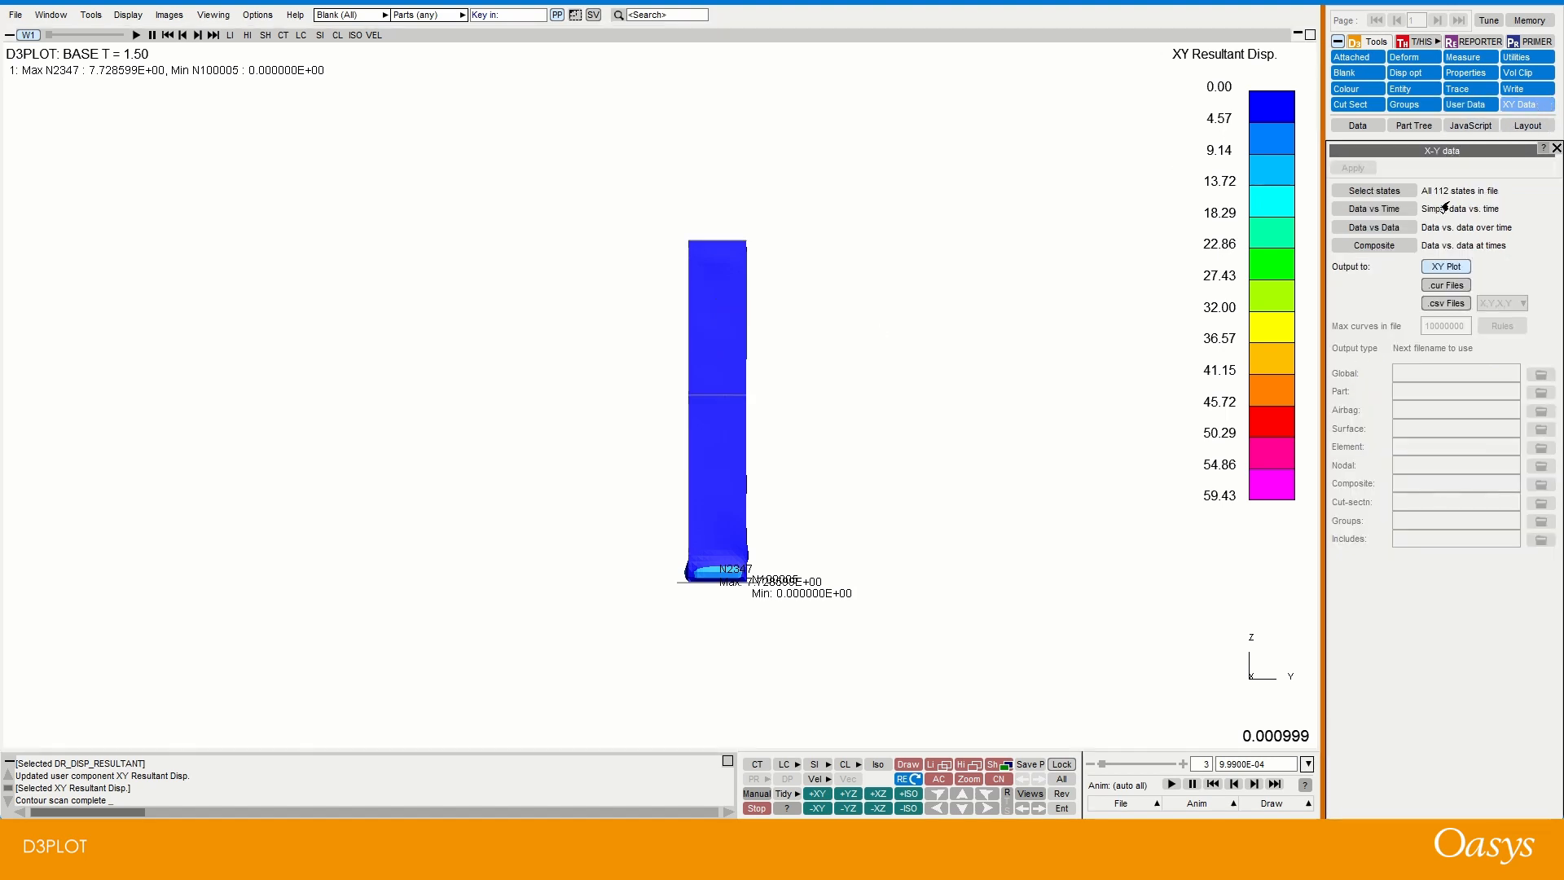
left_click(1556, 148)
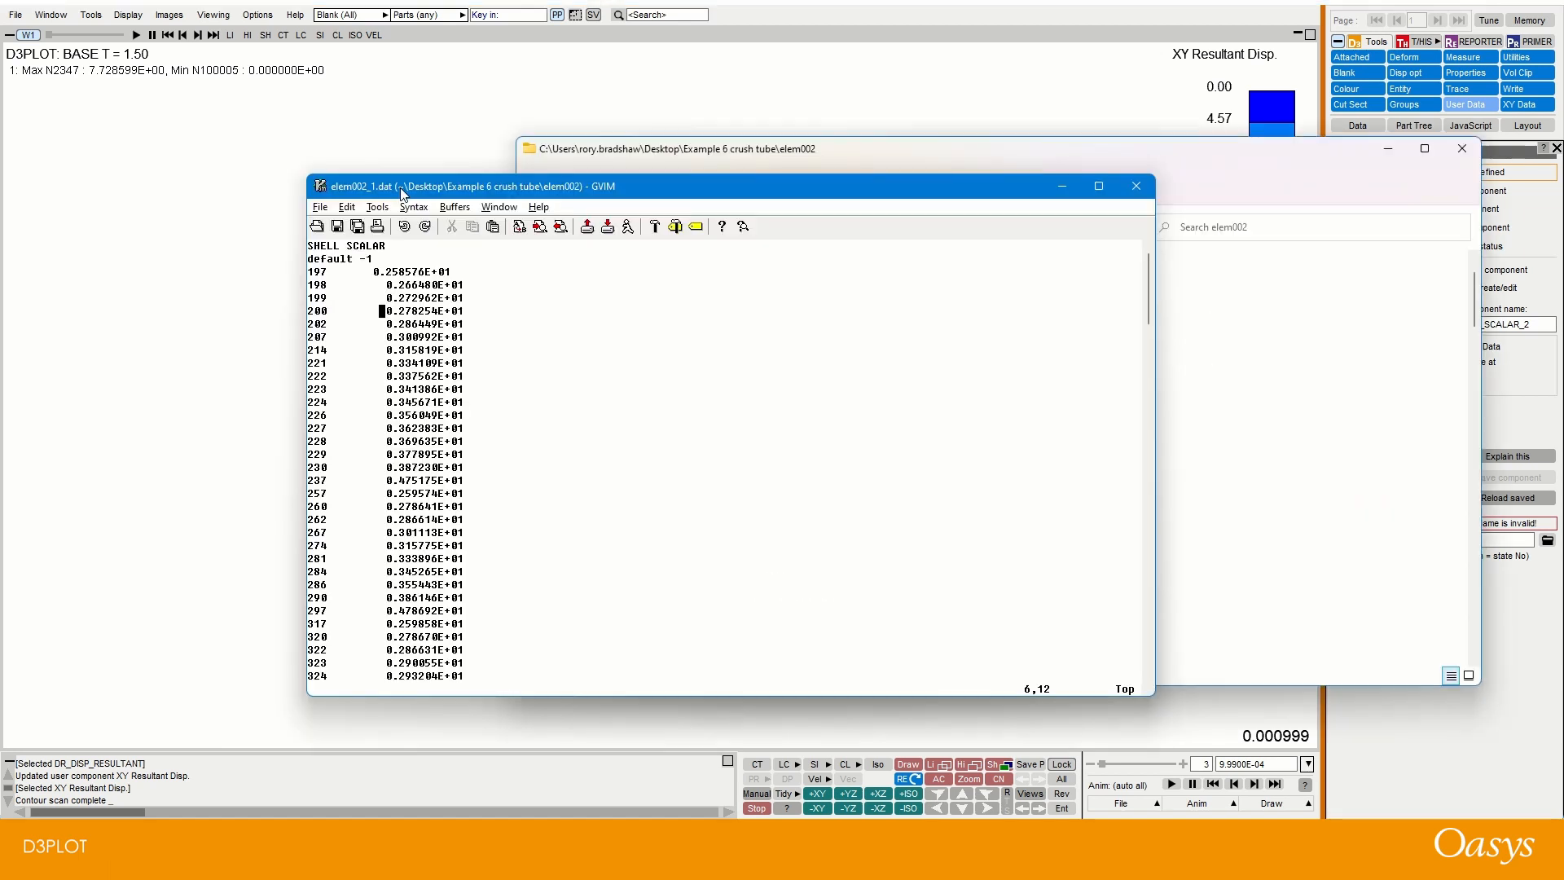
left_click_drag(405, 147, 472, 159)
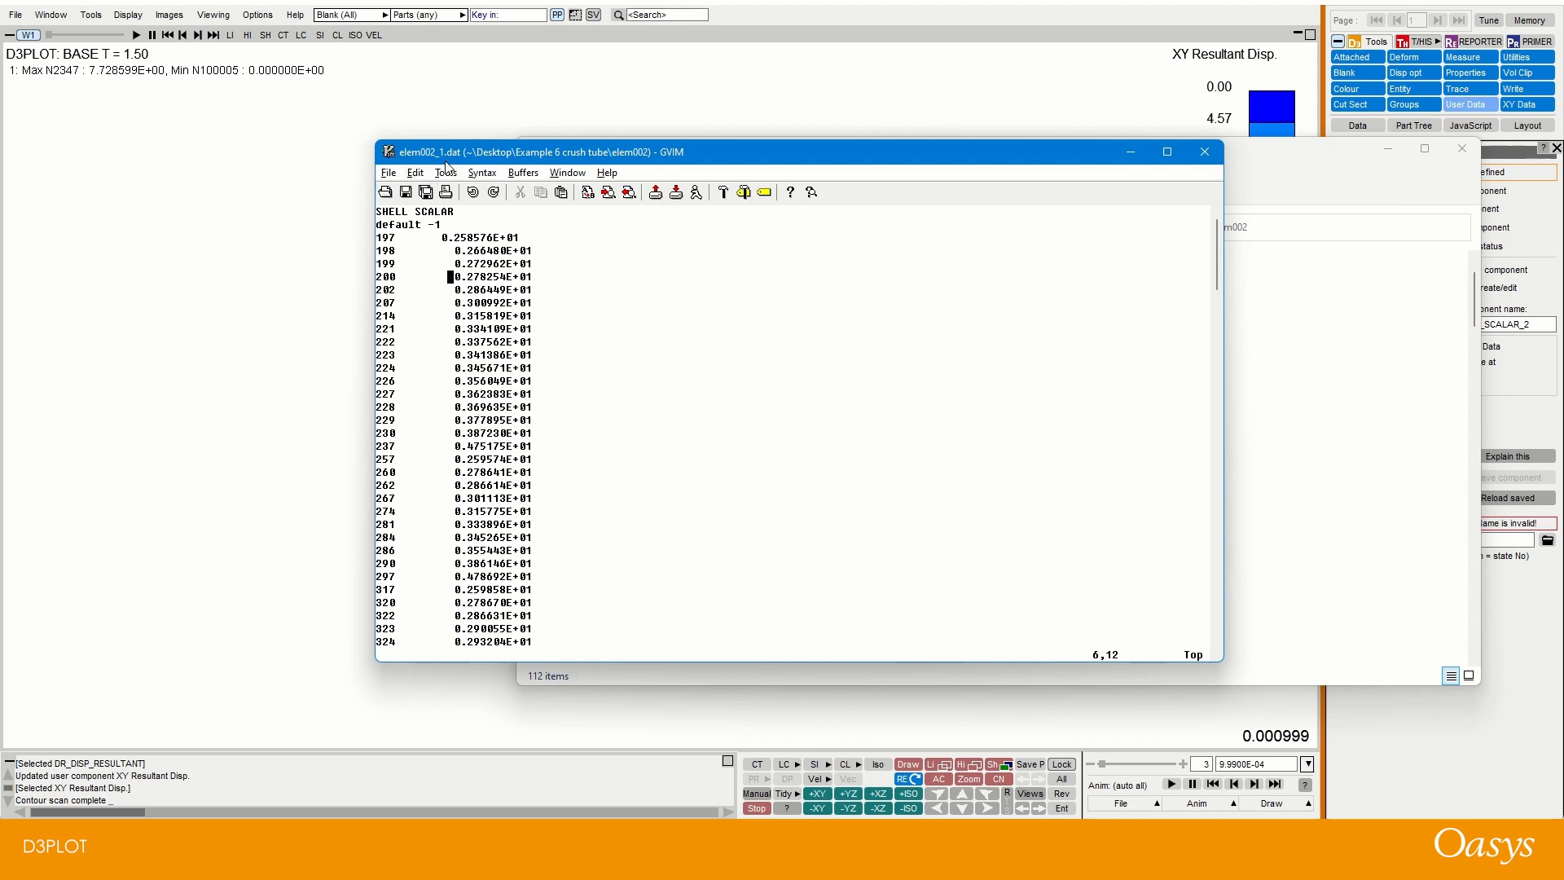
left_click(1204, 153)
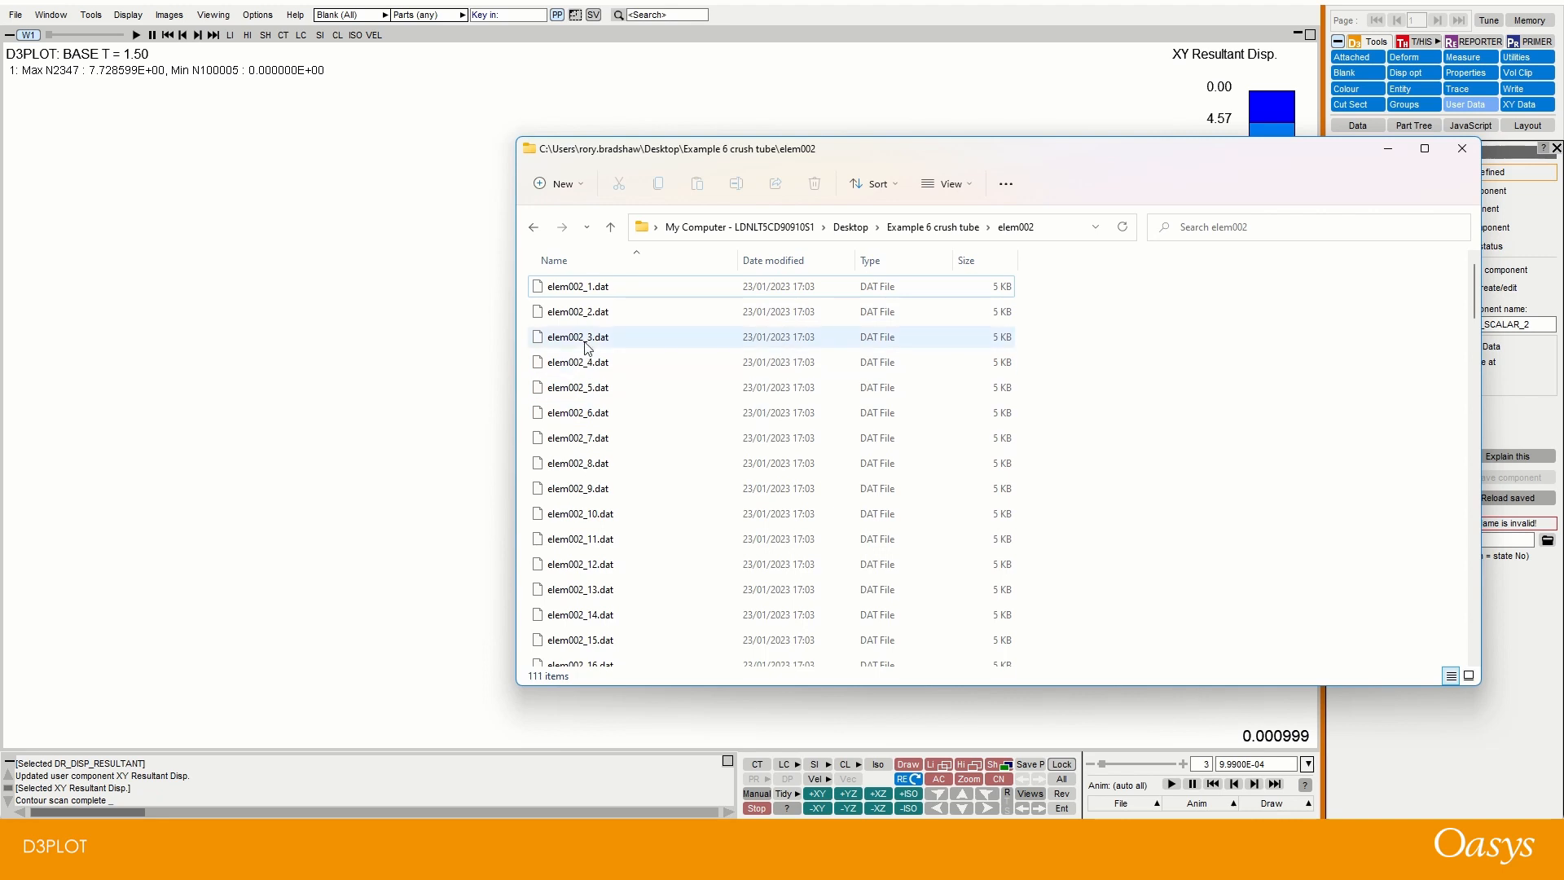
scroll(653, 559, "down", 17)
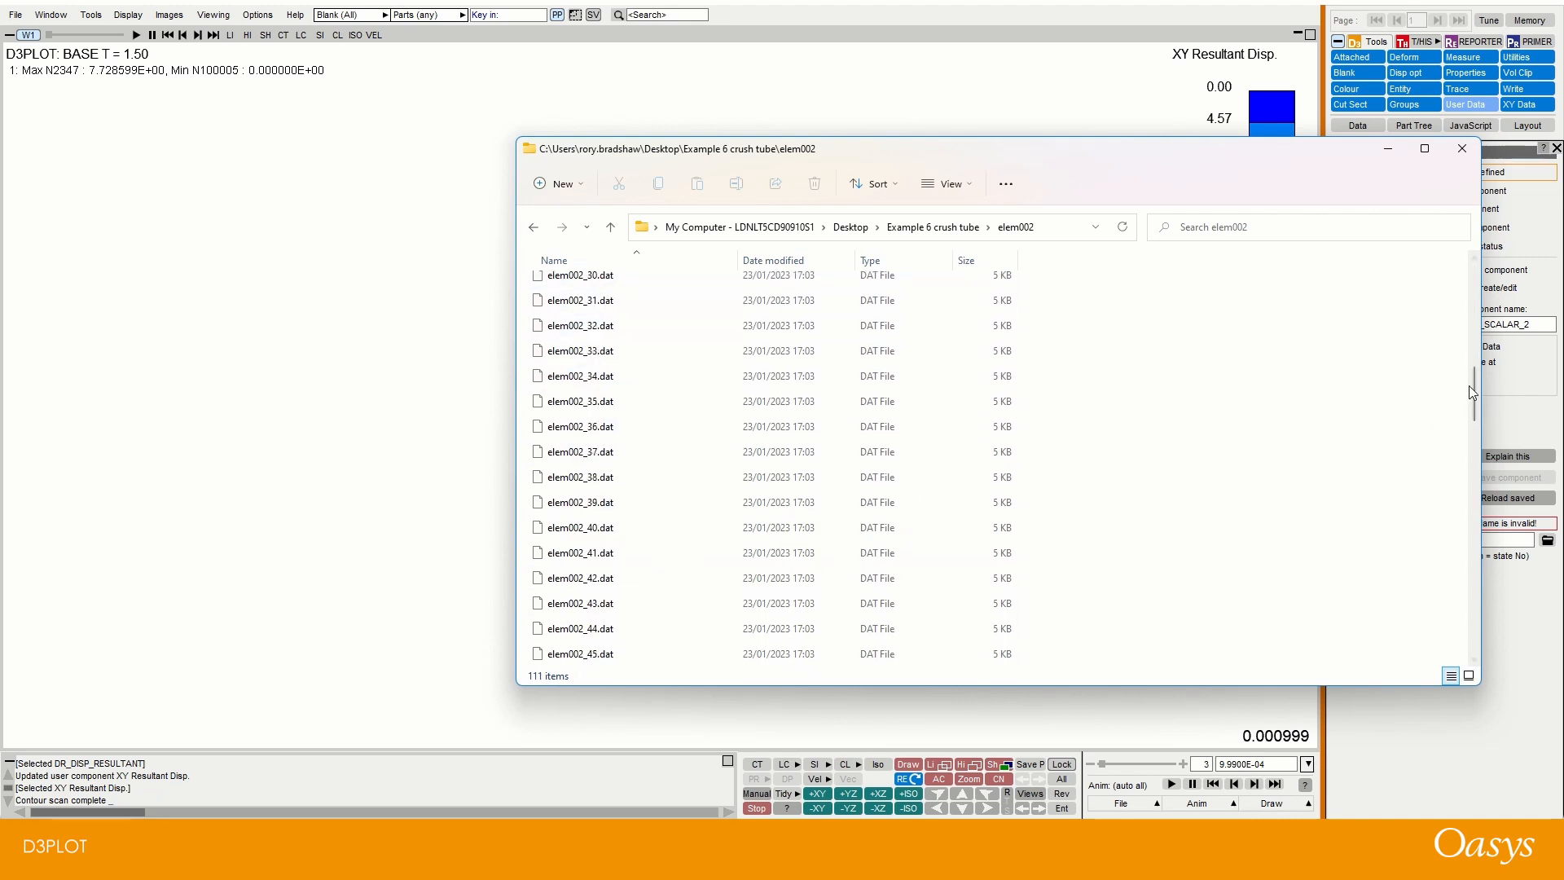
scroll(1450, 559, "down", 15)
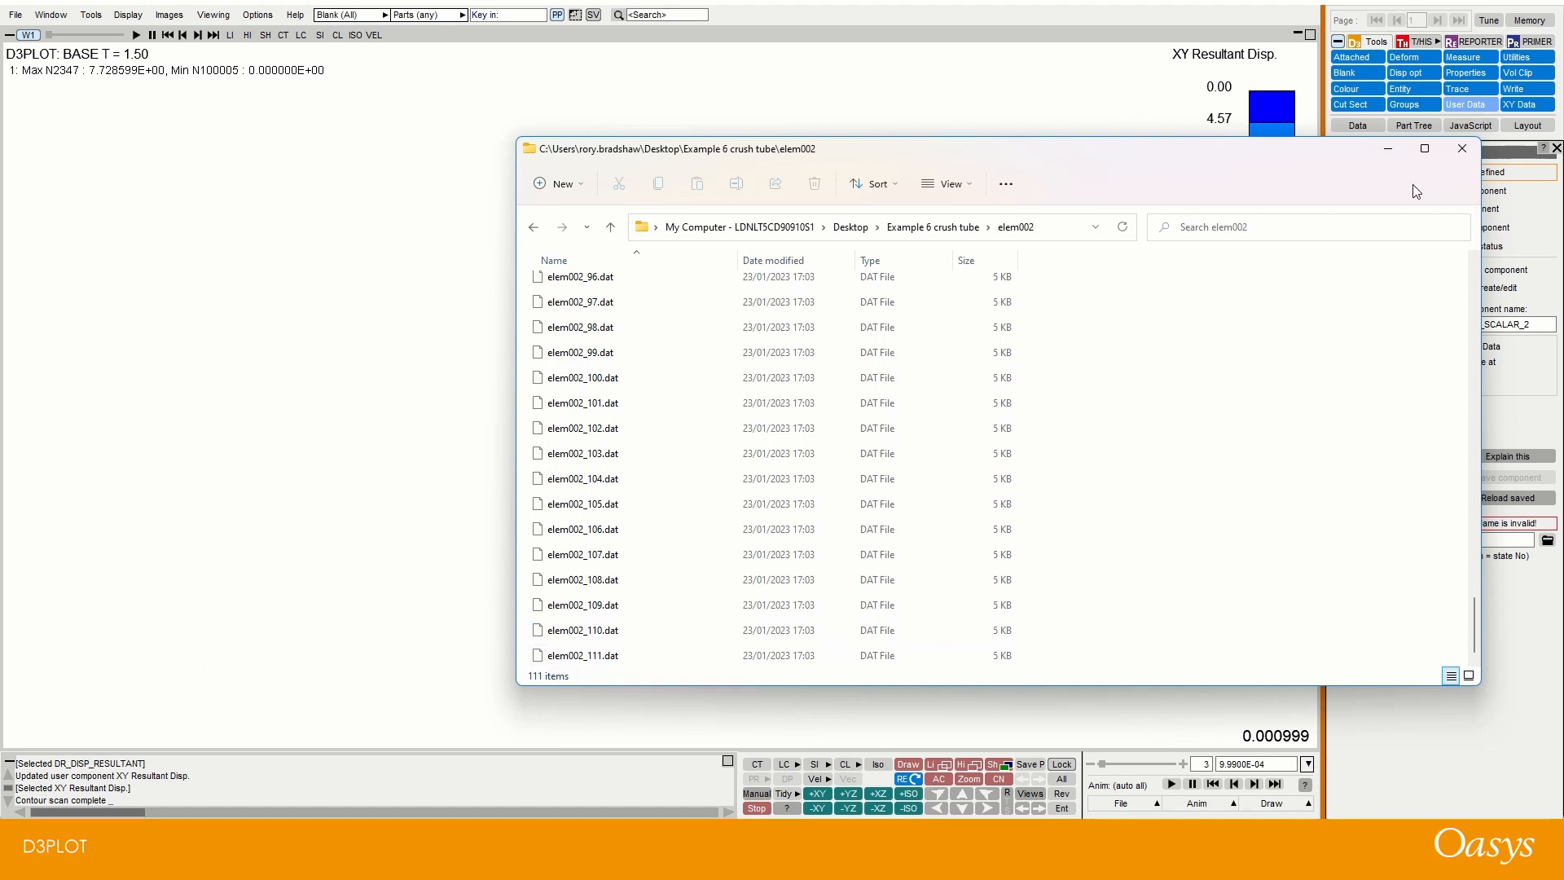
left_click(1461, 149)
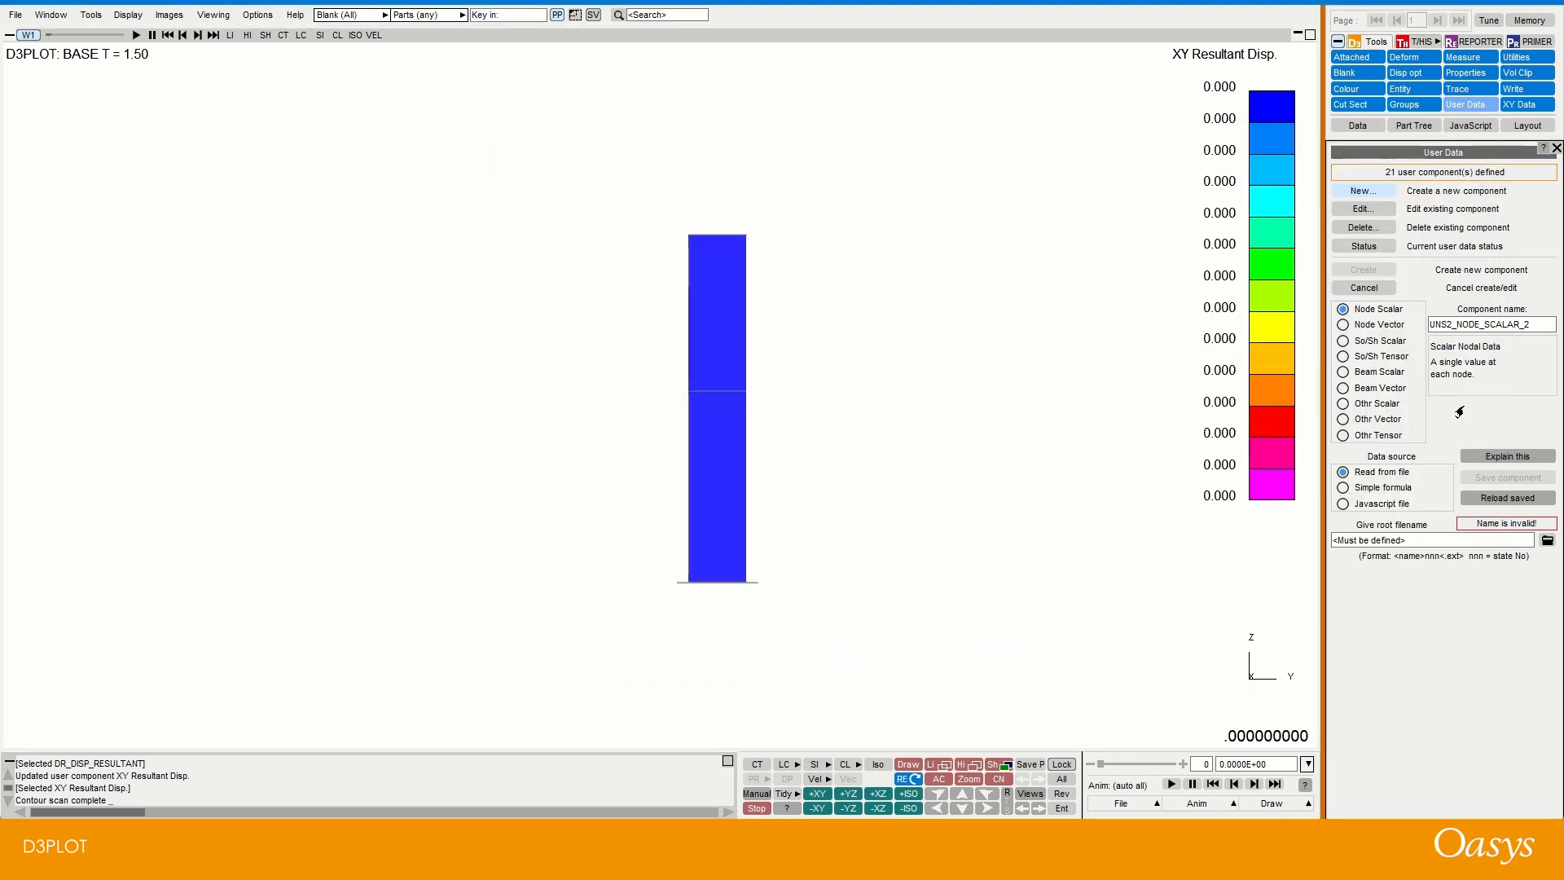
Step: Set the new user data component to So/Sh Scalar and use elem002_1.dat from the elem002 folder as its root file
left_click(1342, 341)
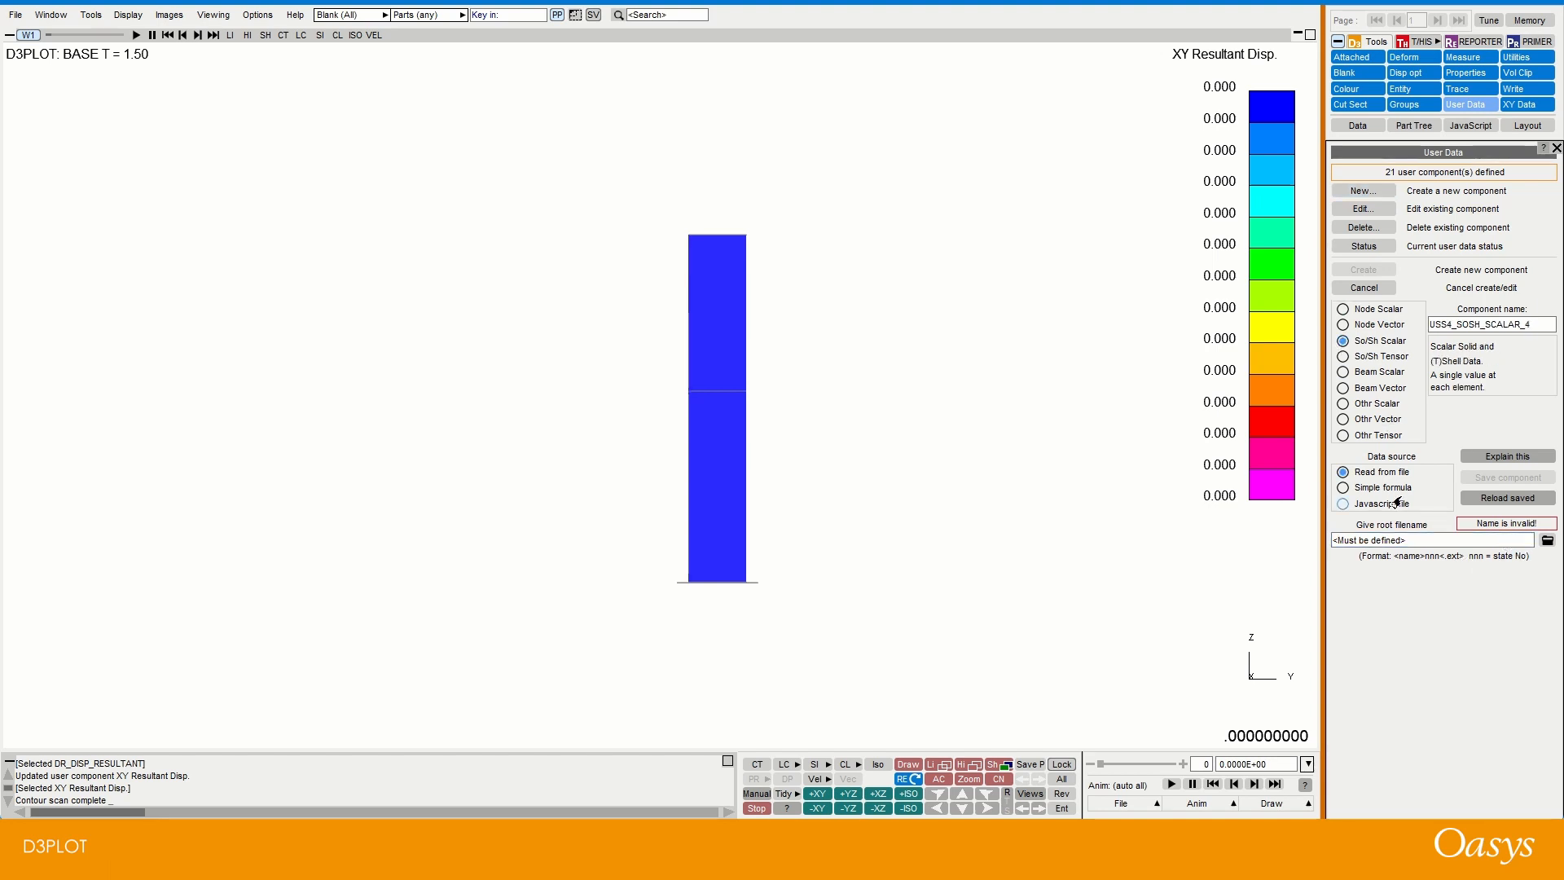
left_click(1546, 541)
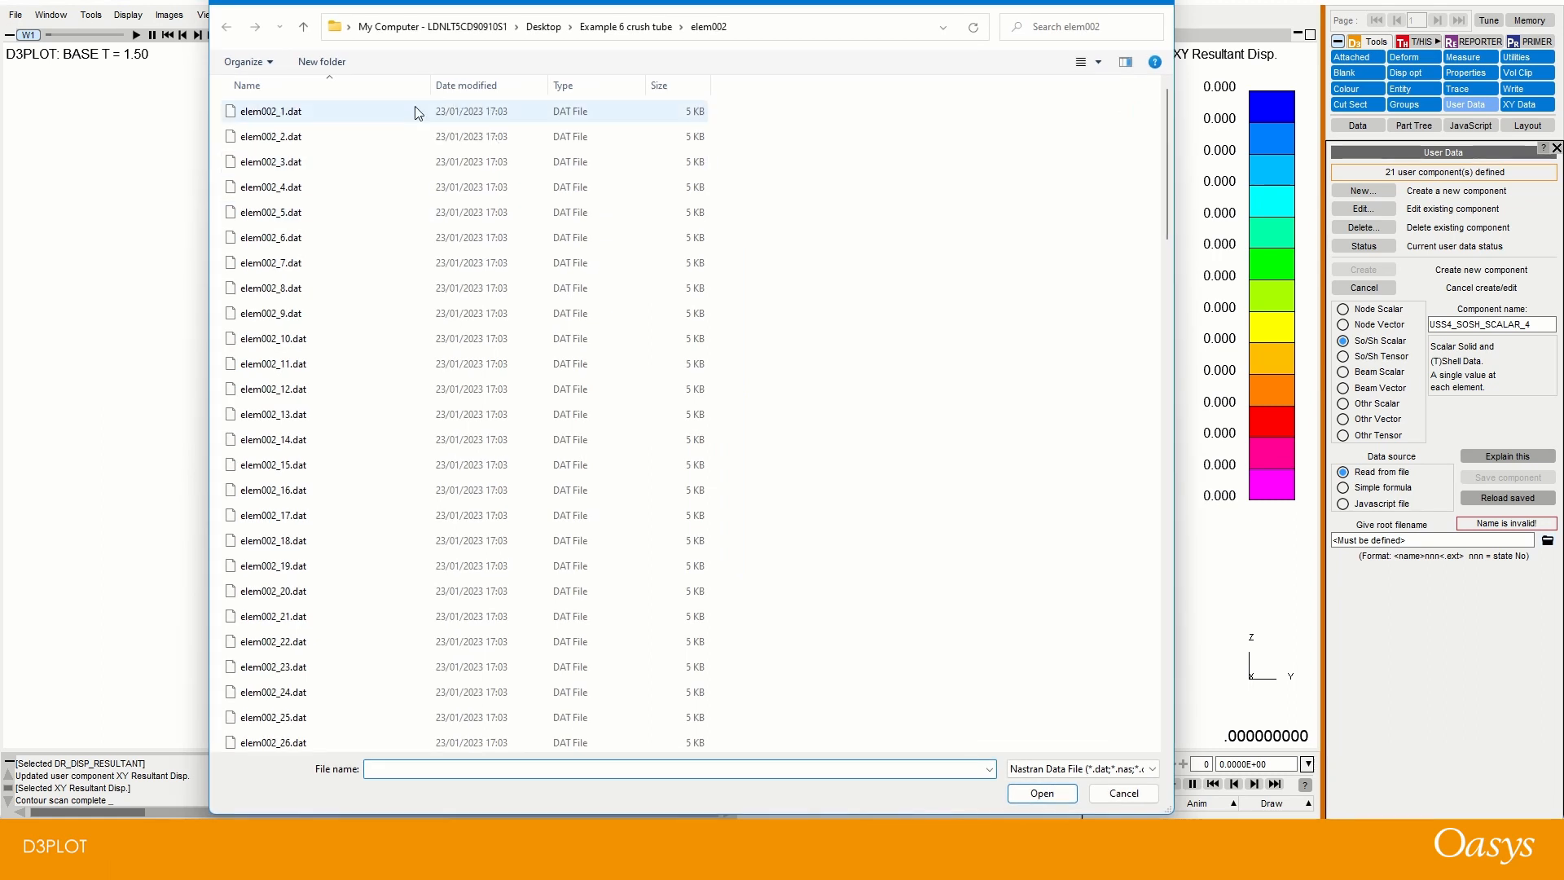
double_click(391, 114)
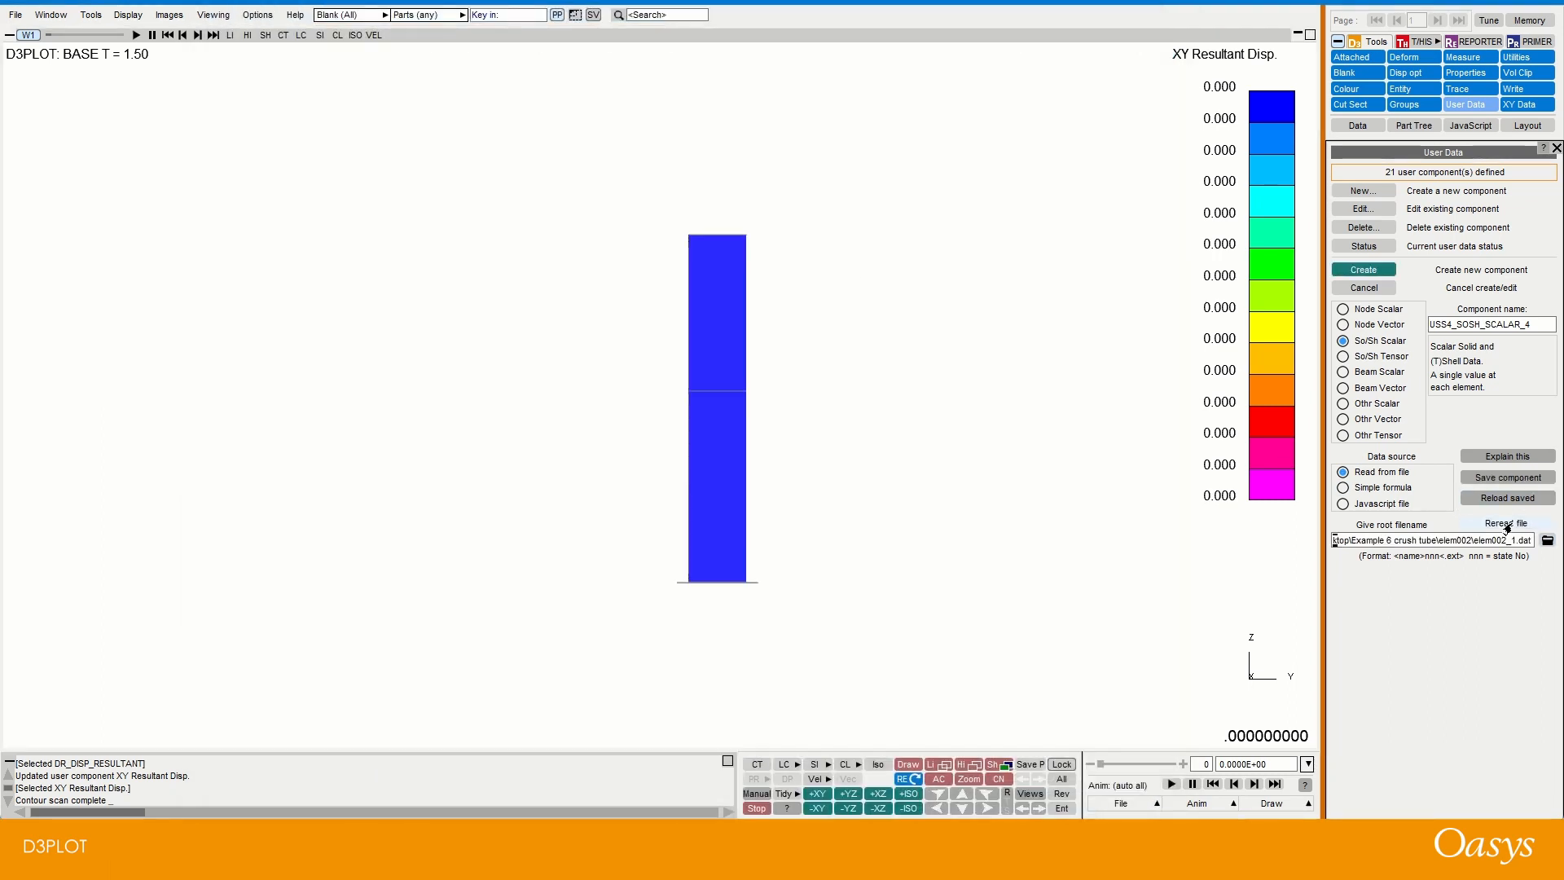
Step: Name the solid/shell scalar component Top Tip Plot and create it
left_click(1483, 326)
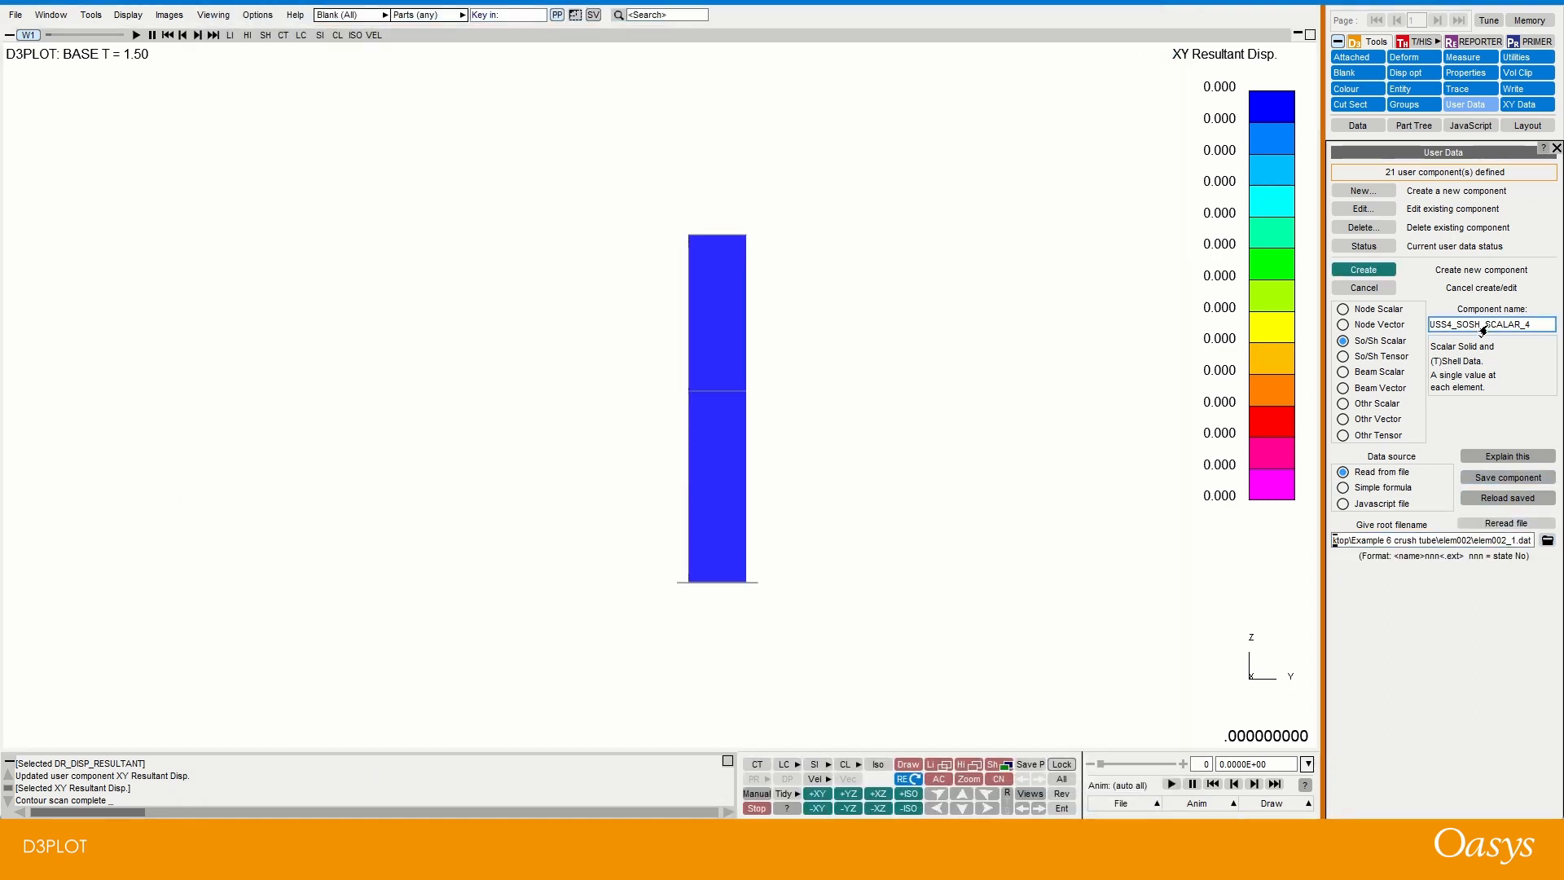
left_click_drag(1524, 326, 1422, 336)
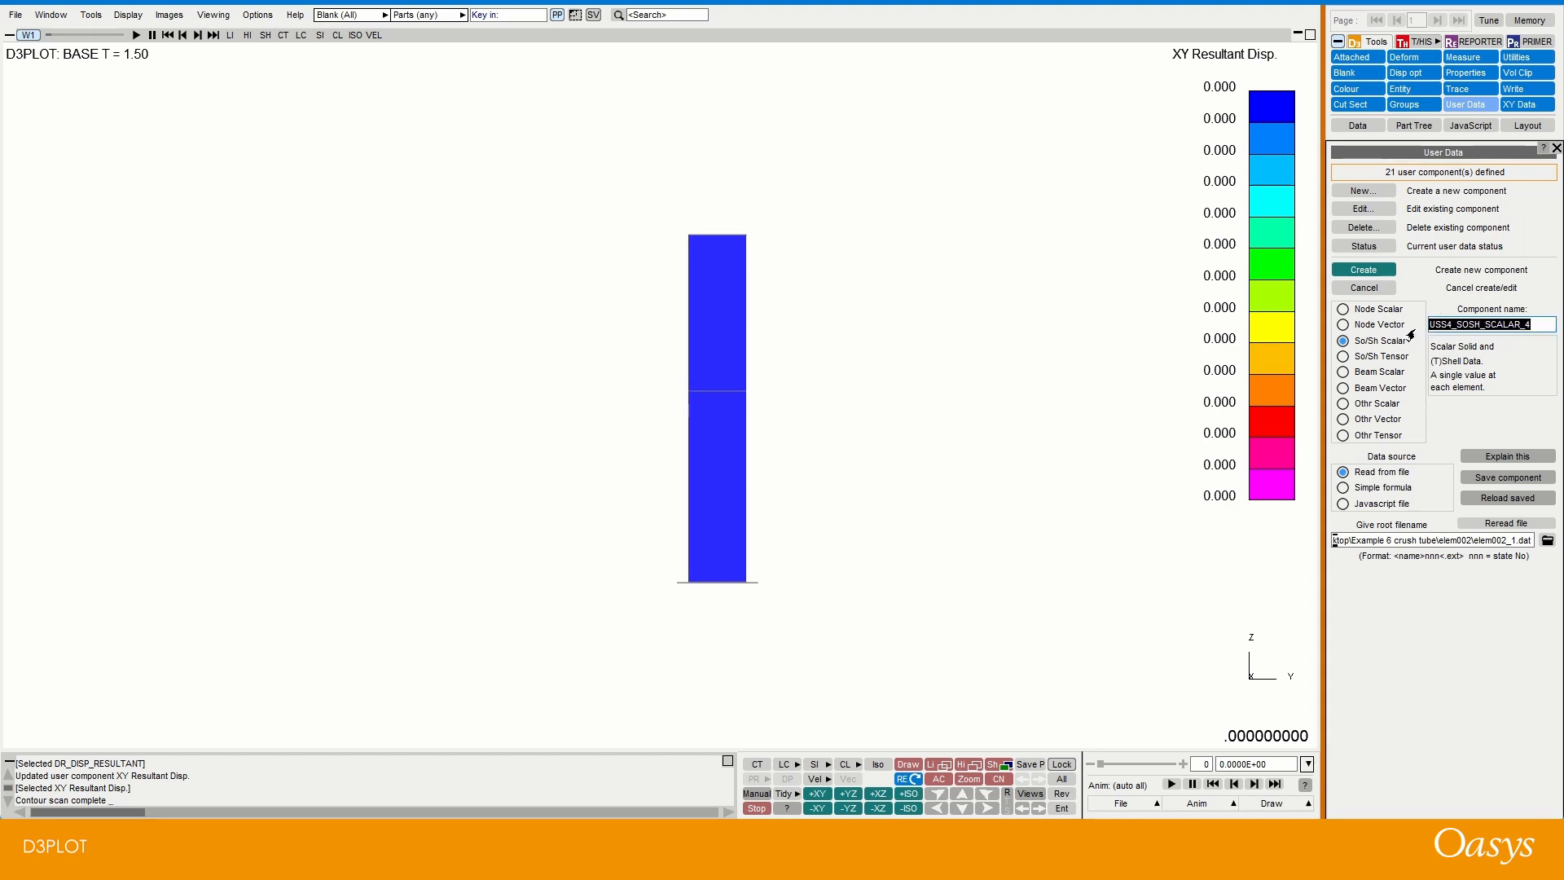
key("BackSpace")
type("Top Tip Plot")
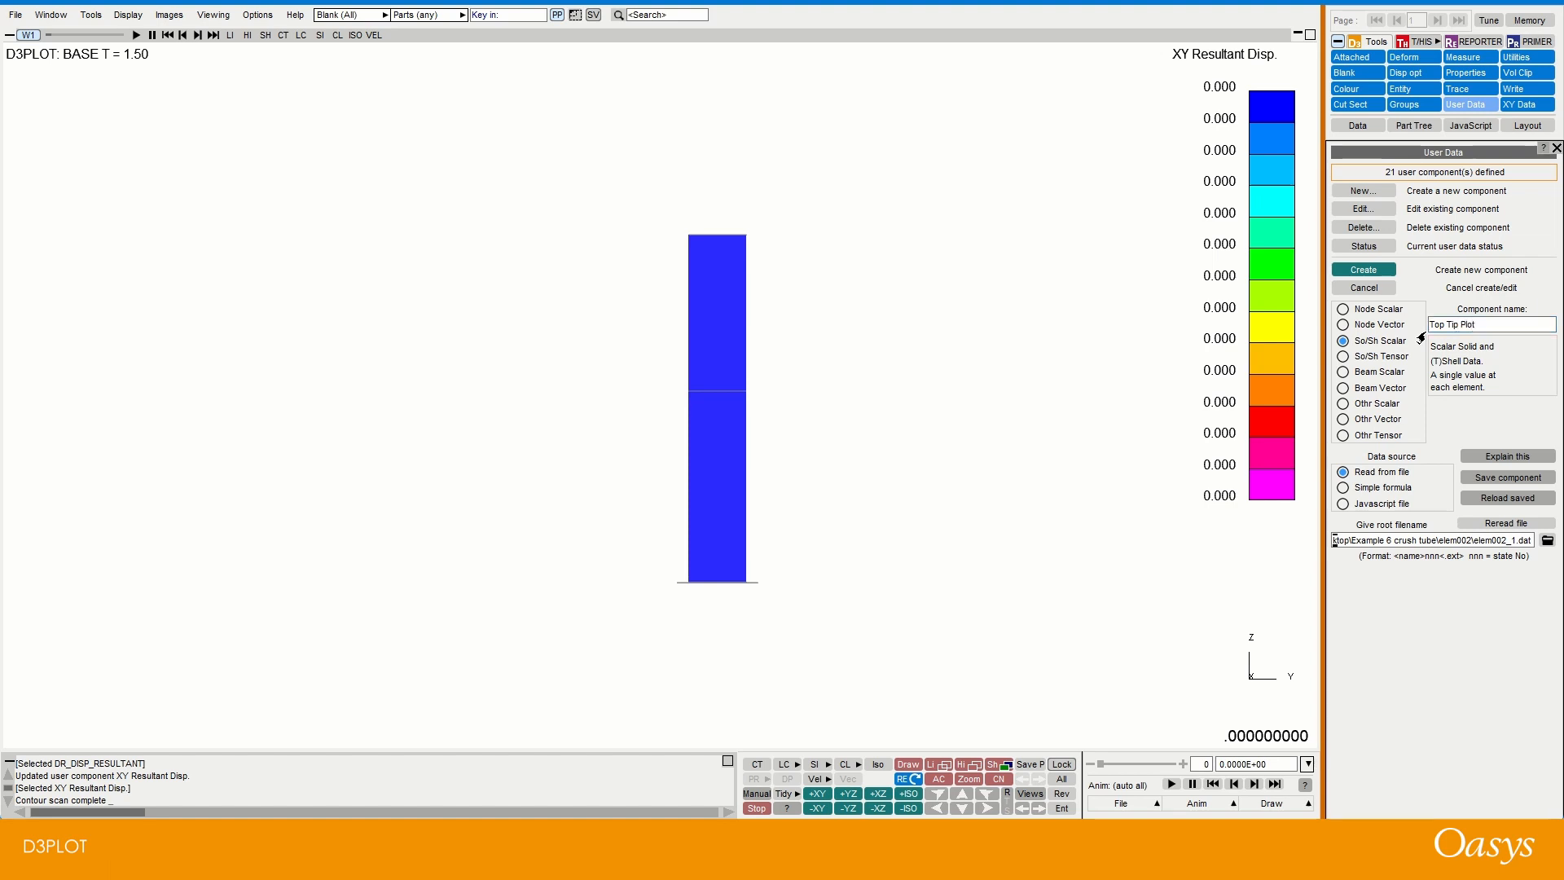
left_click(1375, 274)
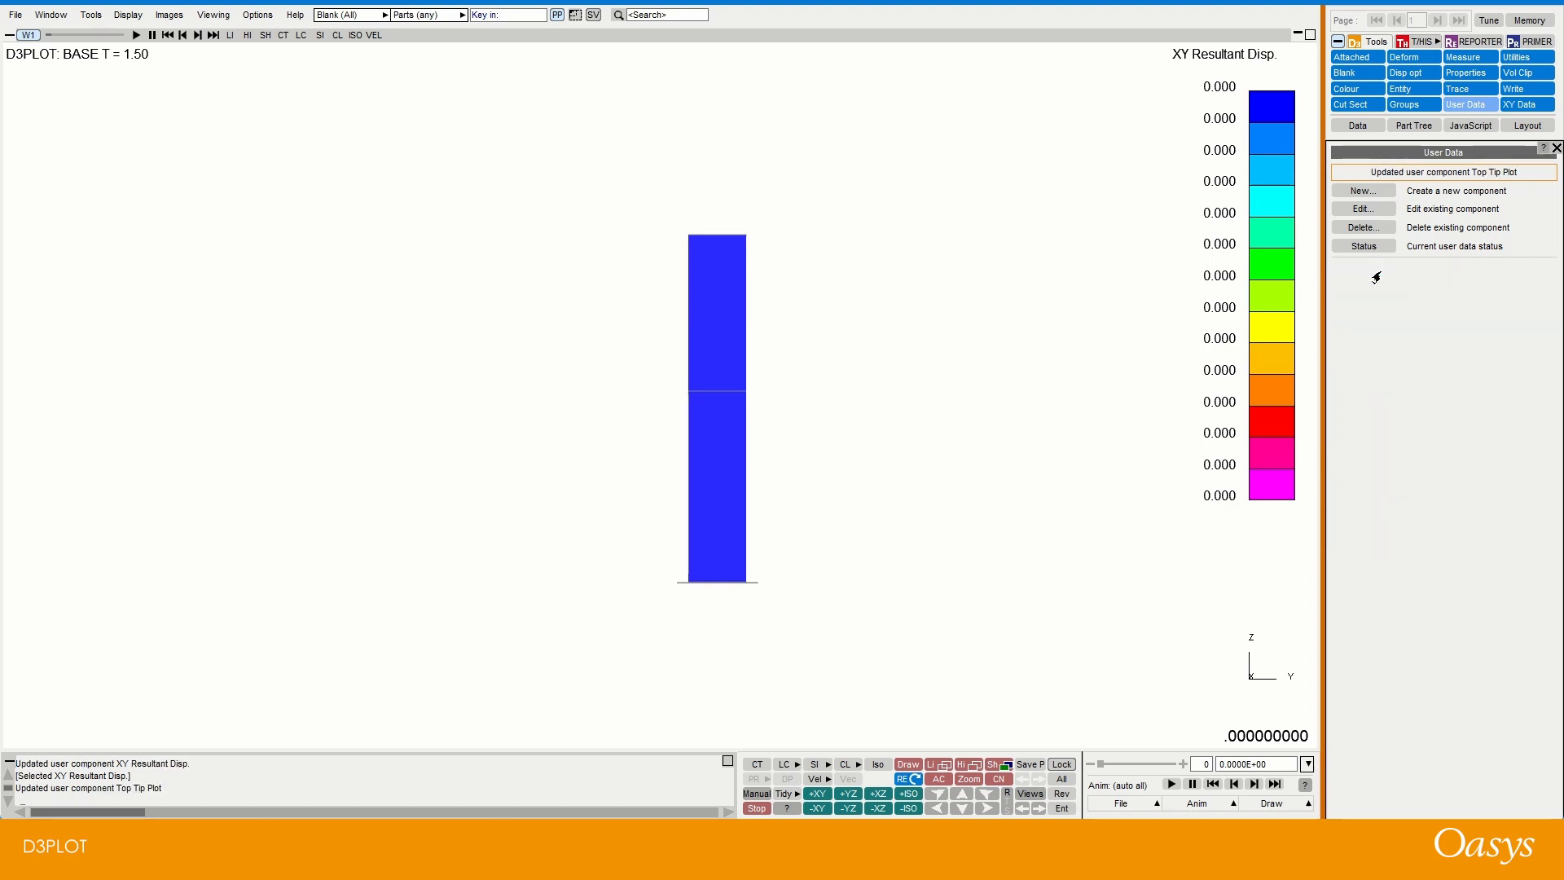
Step: Contour the model by the user-defined component Top Tip Plot
left_click(1357, 126)
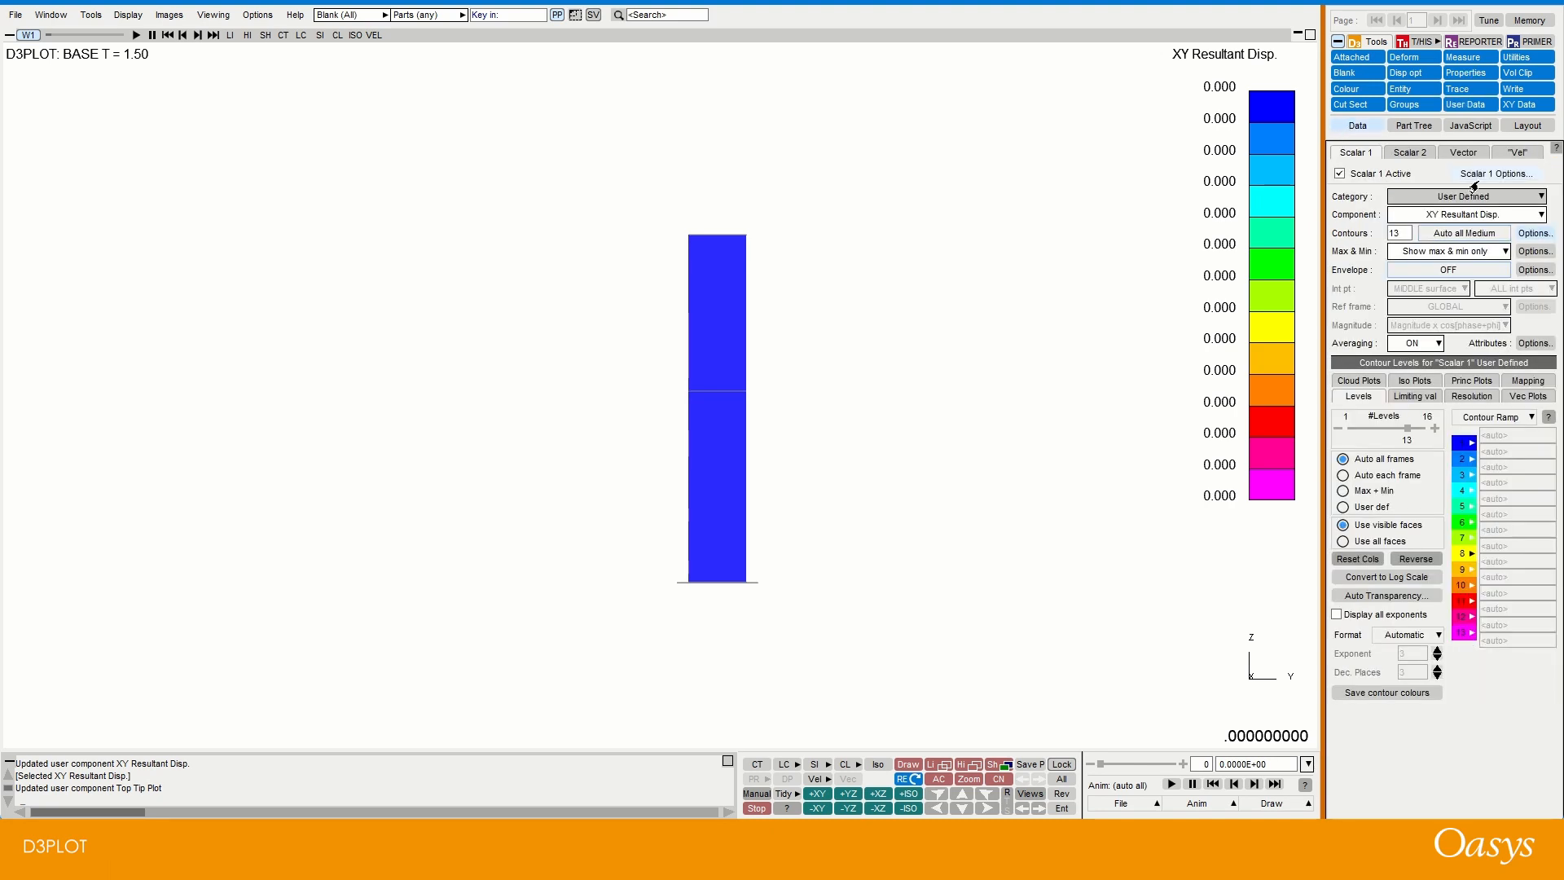
left_click(1433, 215)
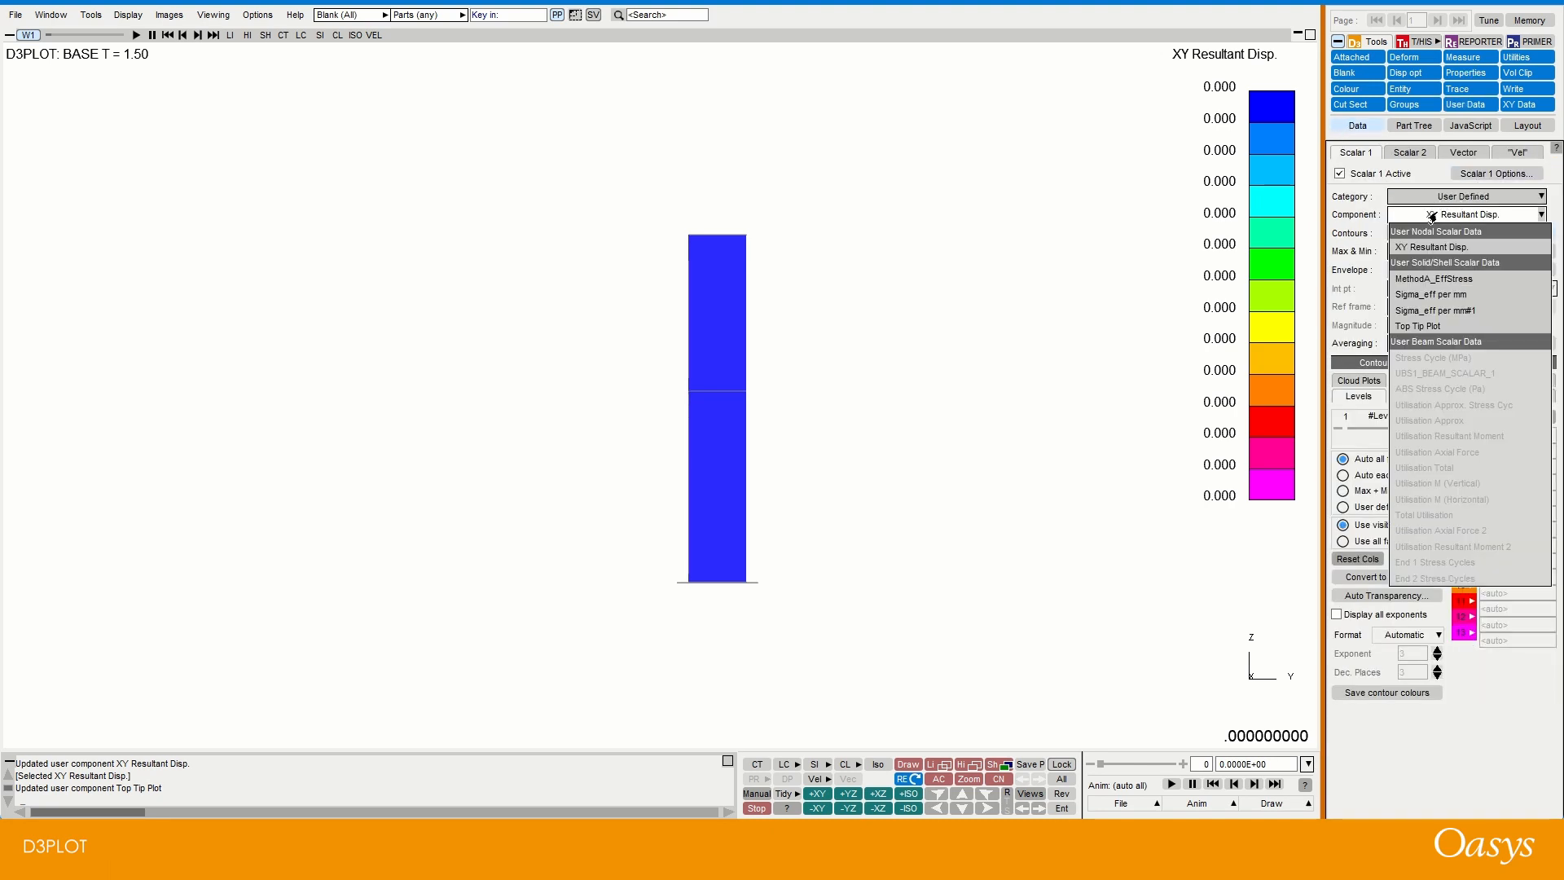
left_click(1410, 327)
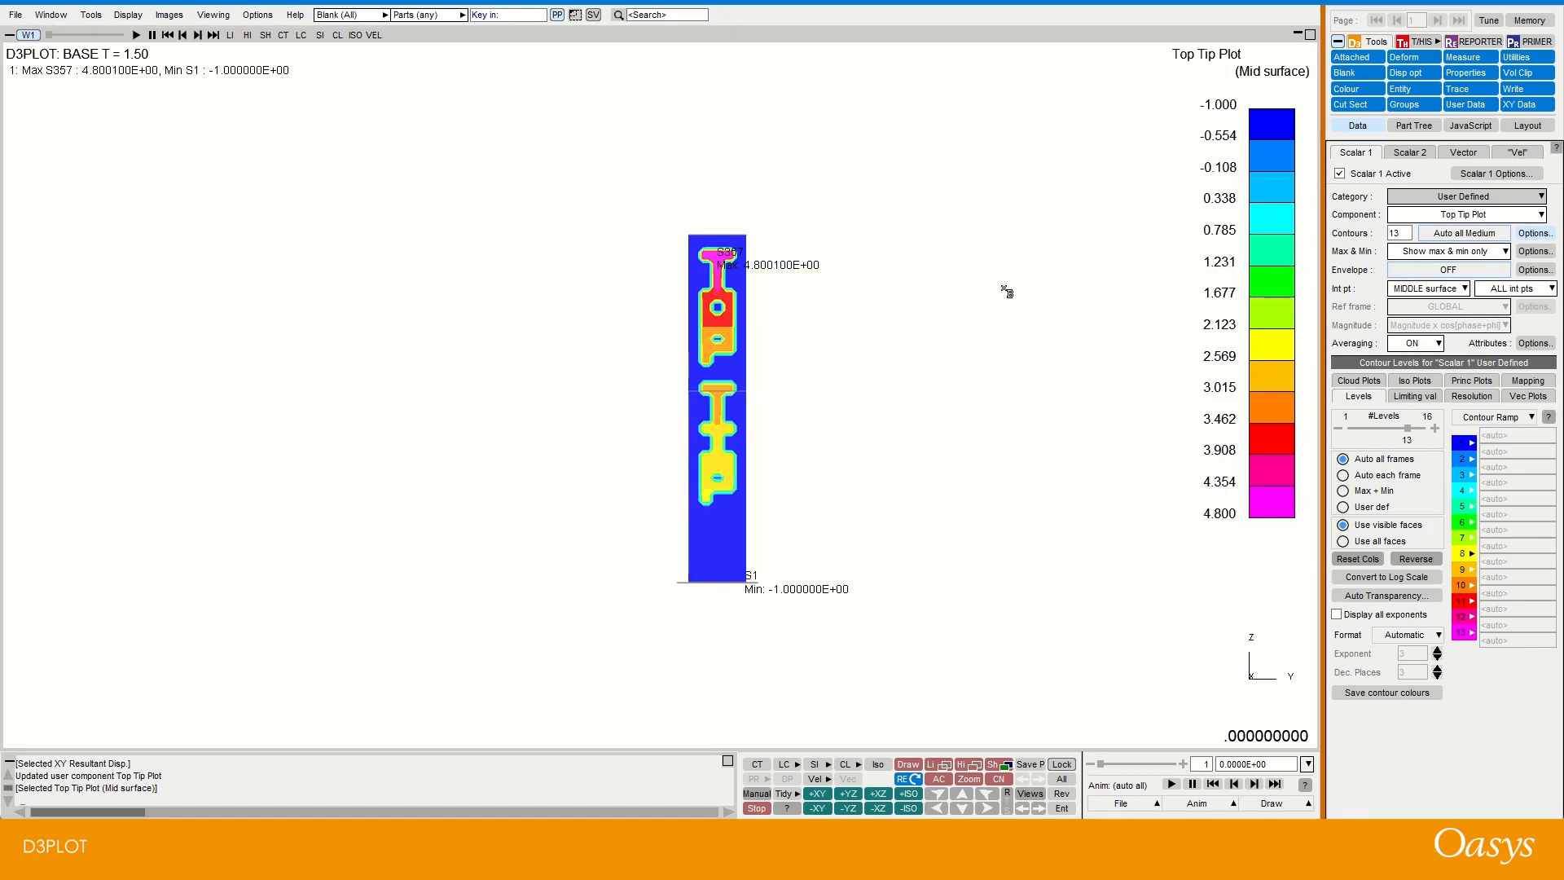
scroll(897, 316, "up", 2)
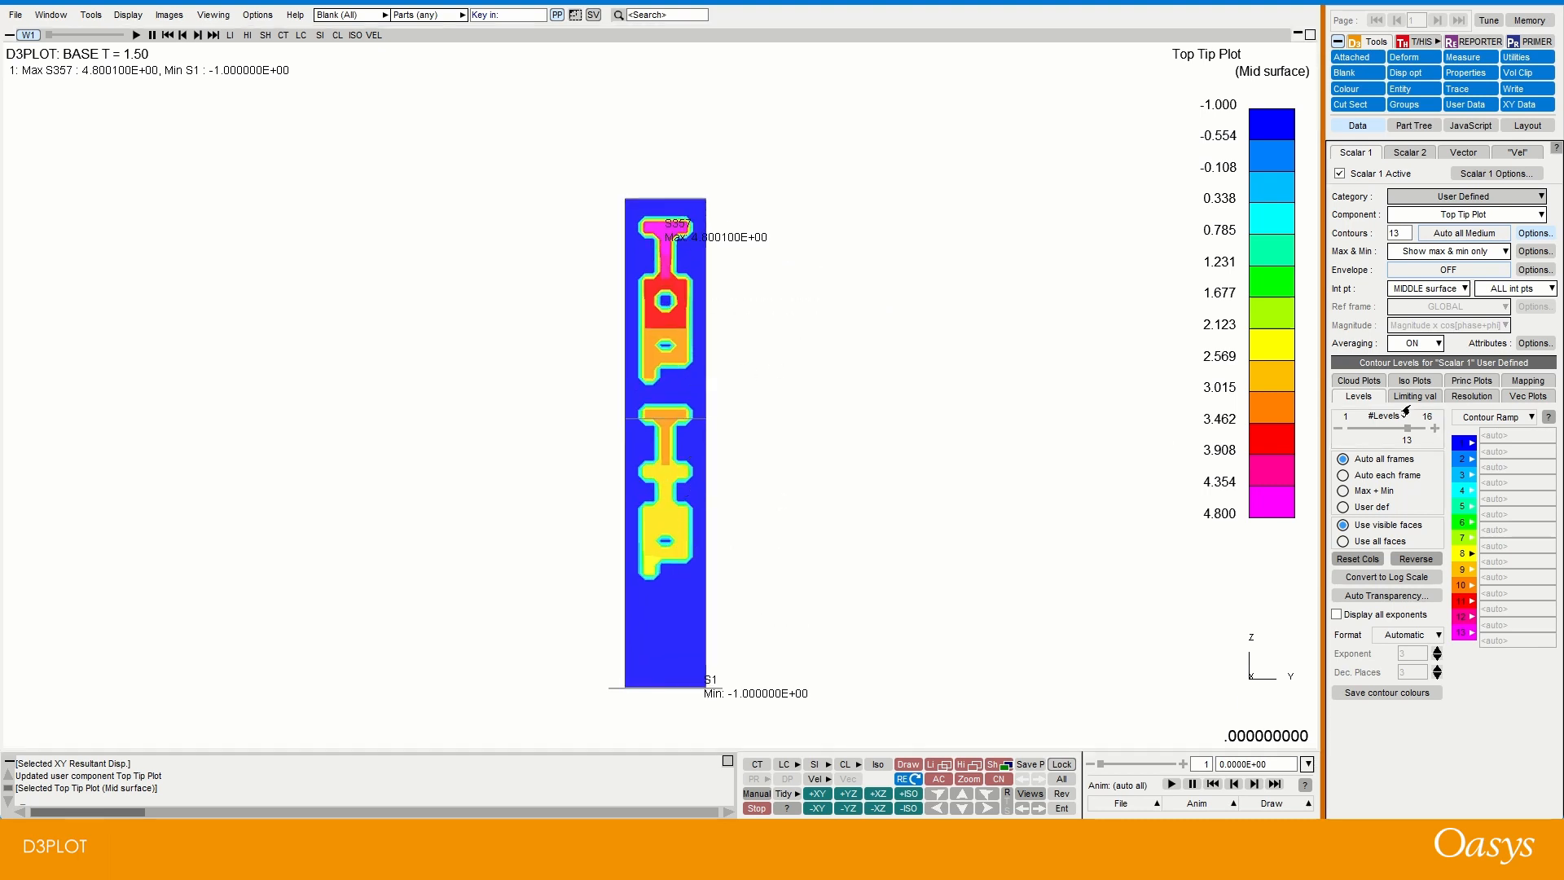
Step: Switch contour averaging off and animate the Top Tip Plot contours, viewing the tube from different angles
left_click(1422, 343)
left_click(1431, 376)
scroll(876, 322, "down", 1)
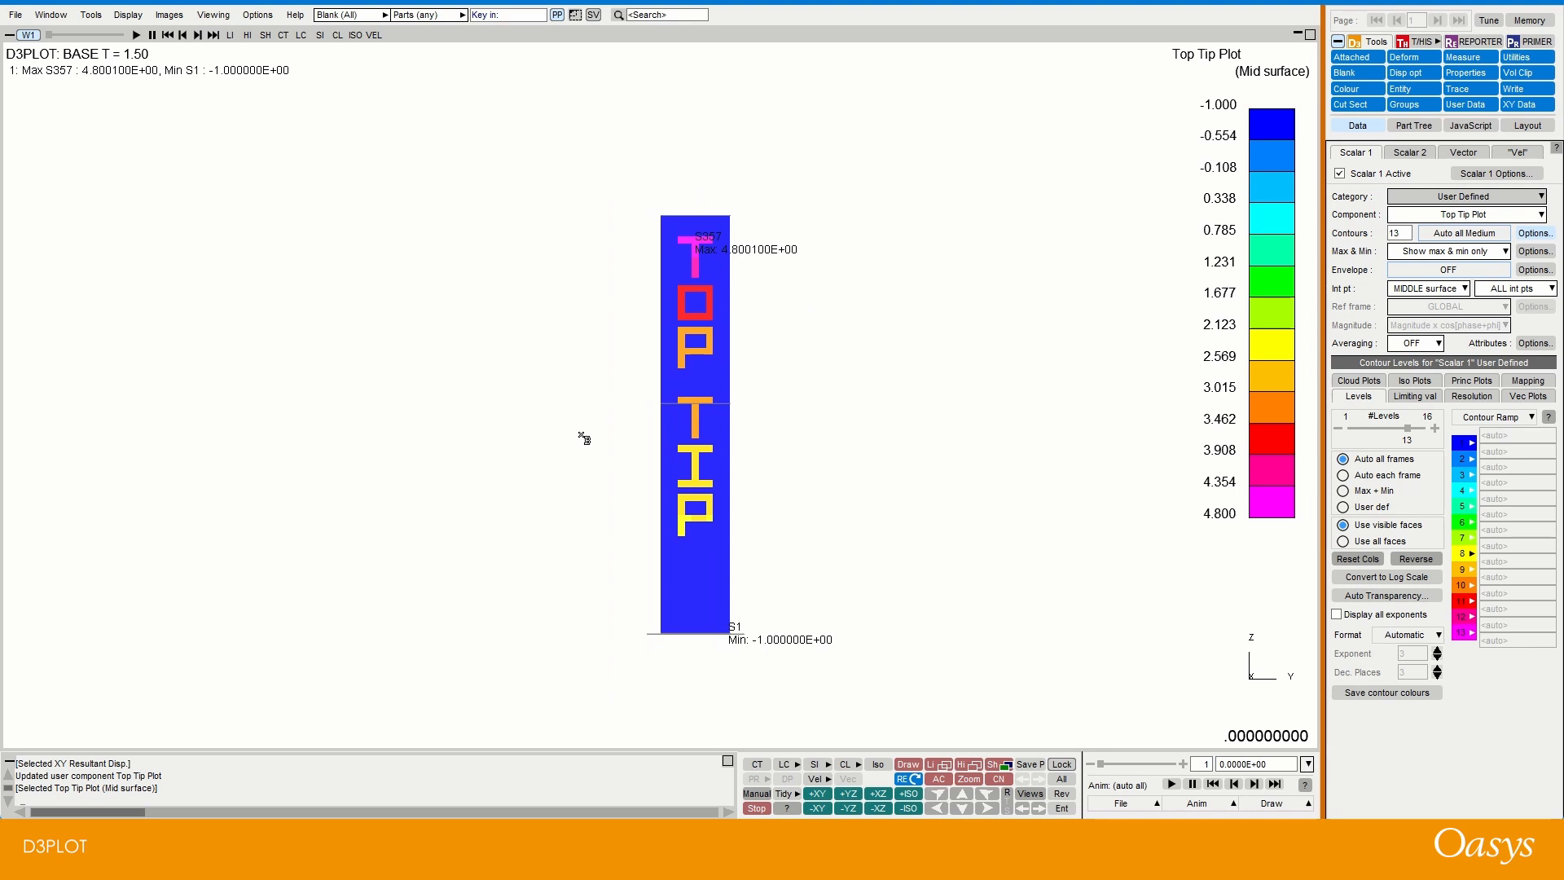
key("space")
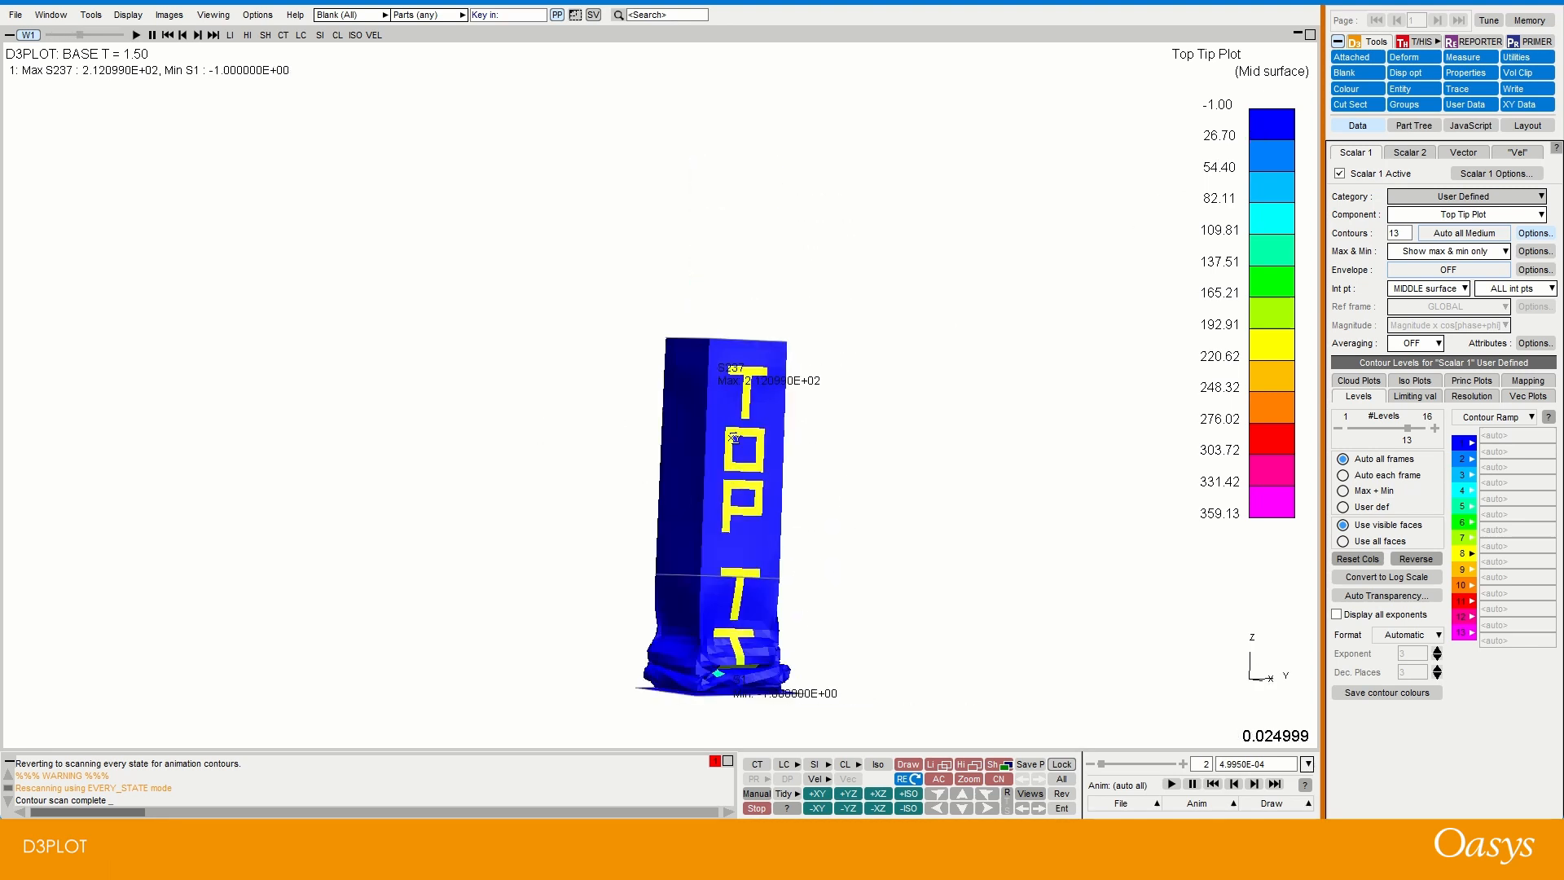
left_click_drag(734, 439, 539, 416, "shift")
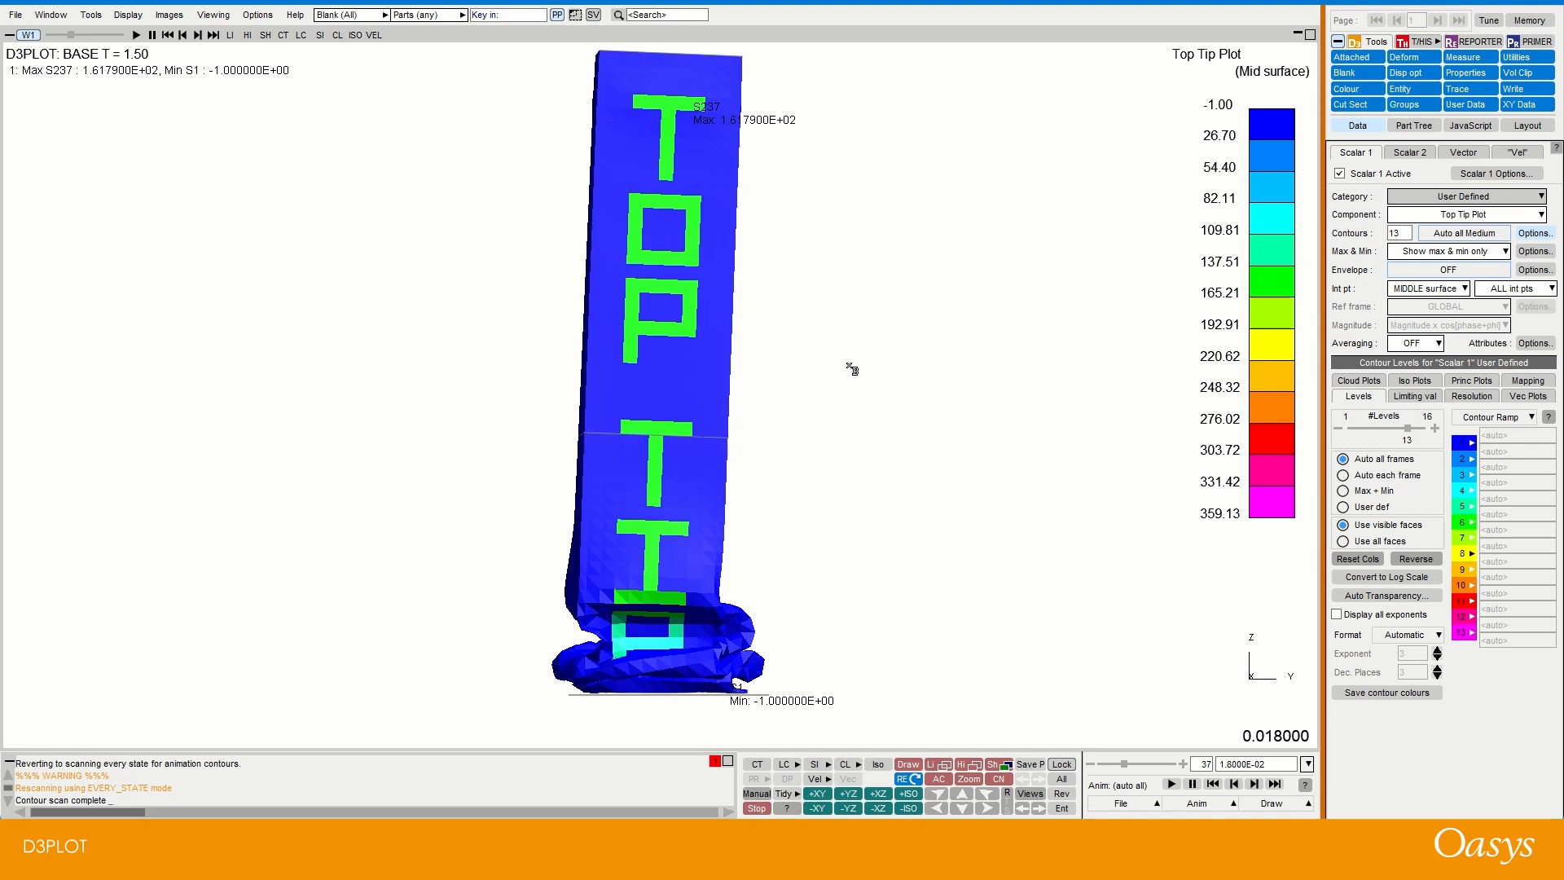
Step: Start a new So/Sh Scalar component with a Javascript file data source and read the program's explanation of Javascript files
left_click(1451, 108)
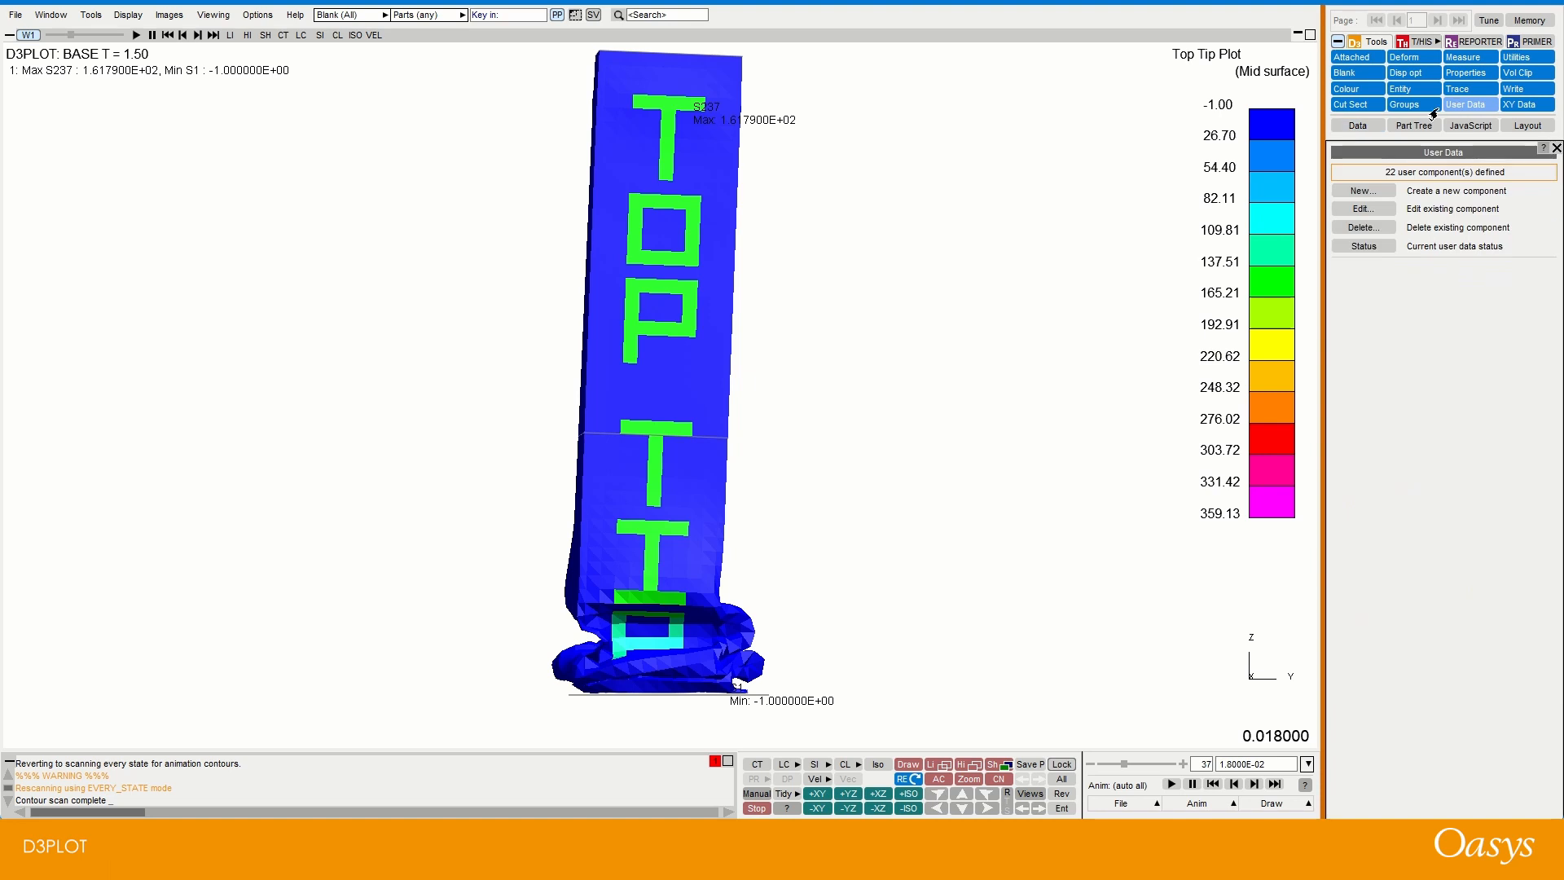
left_click(1356, 192)
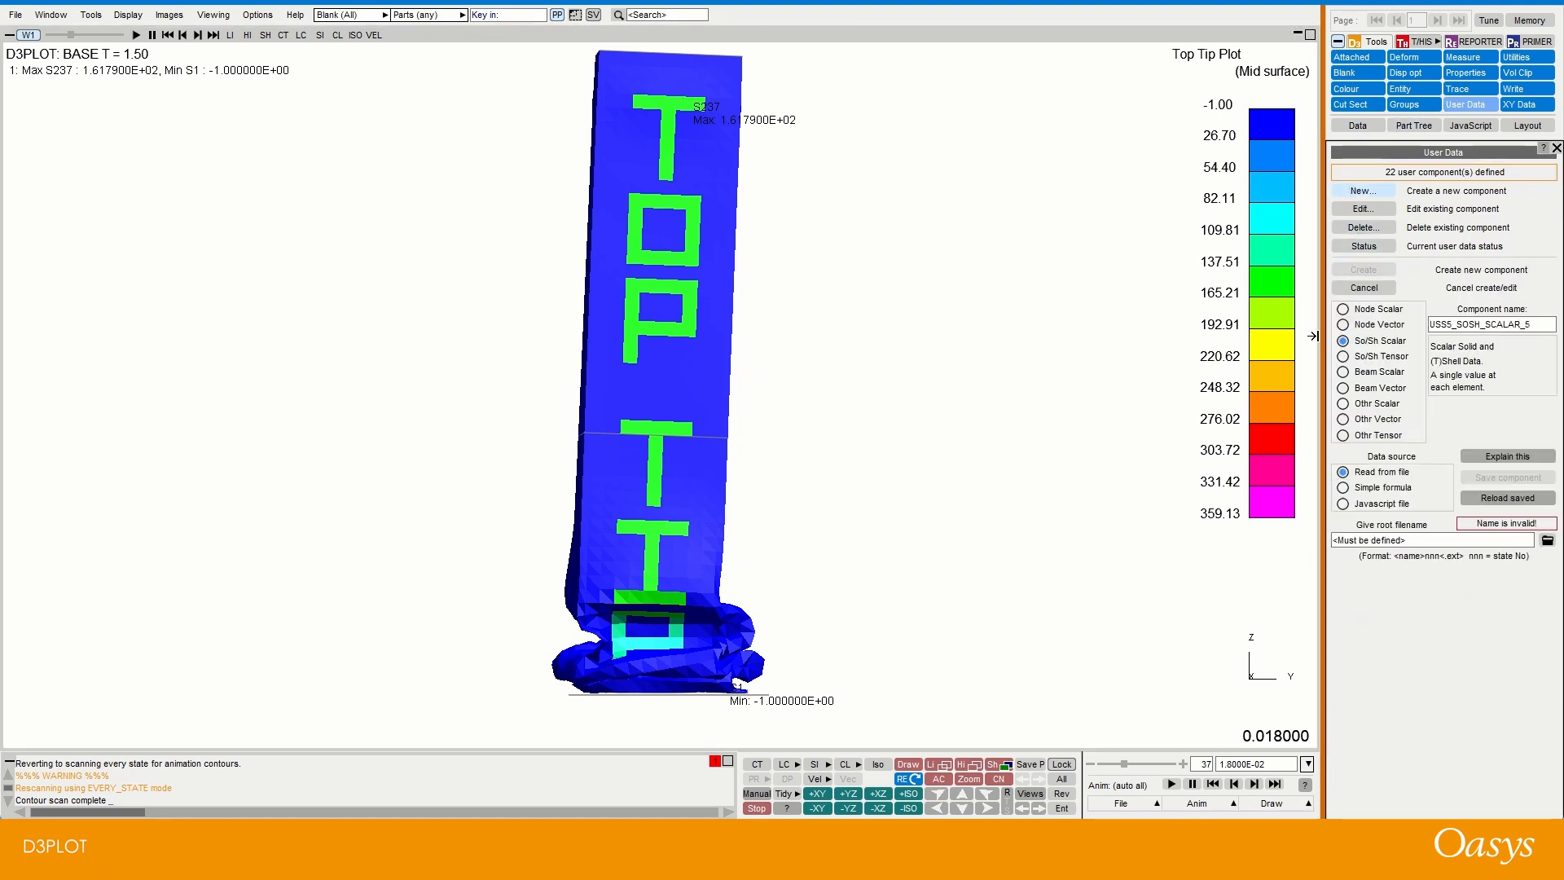
left_click(1365, 508)
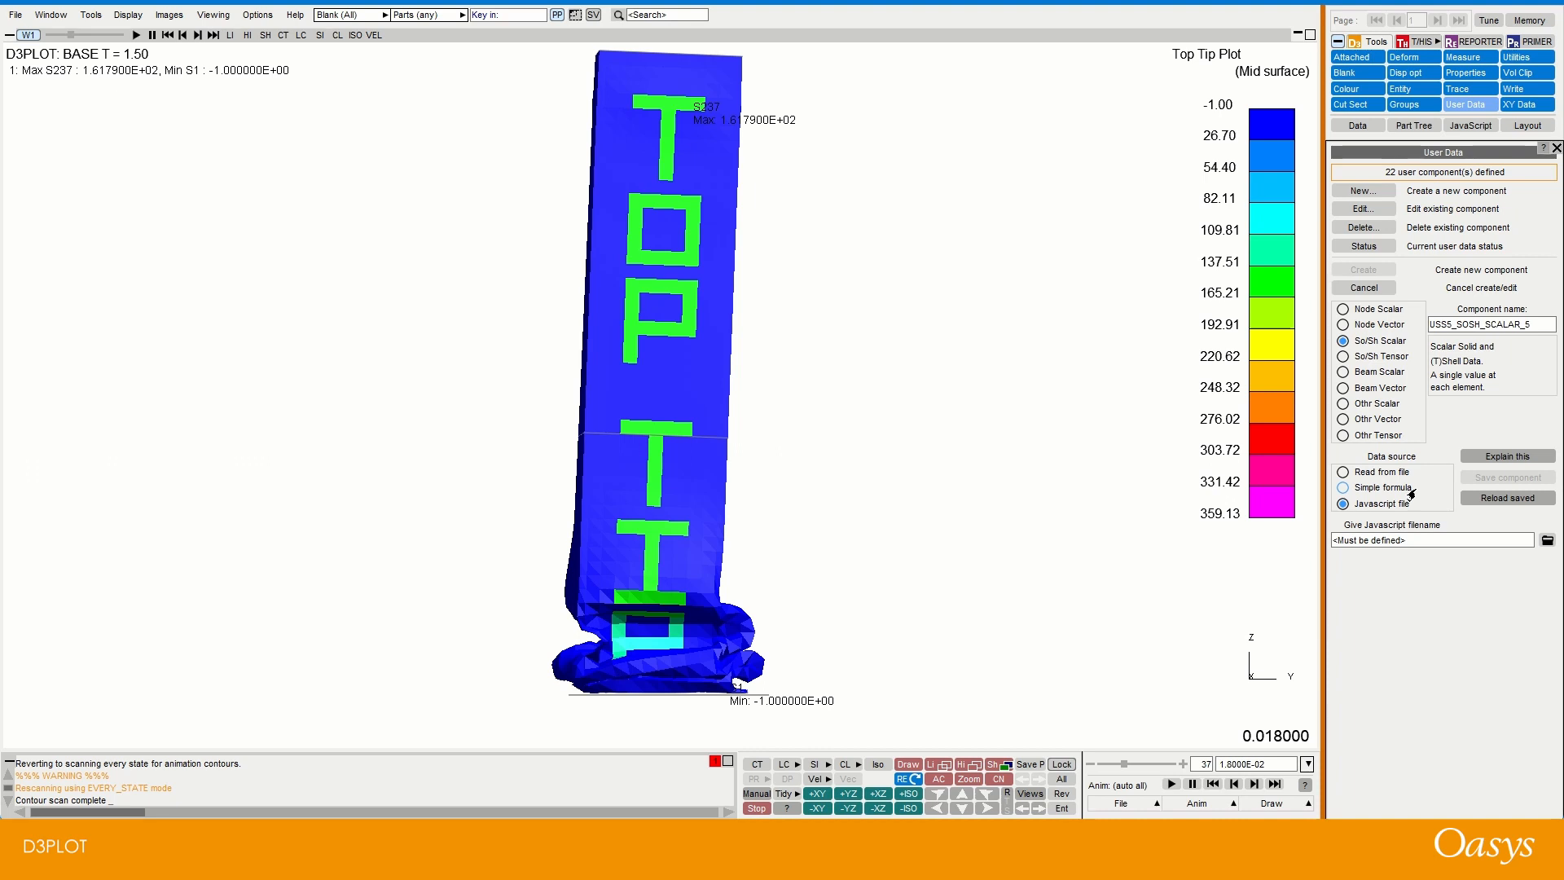
left_click(1507, 456)
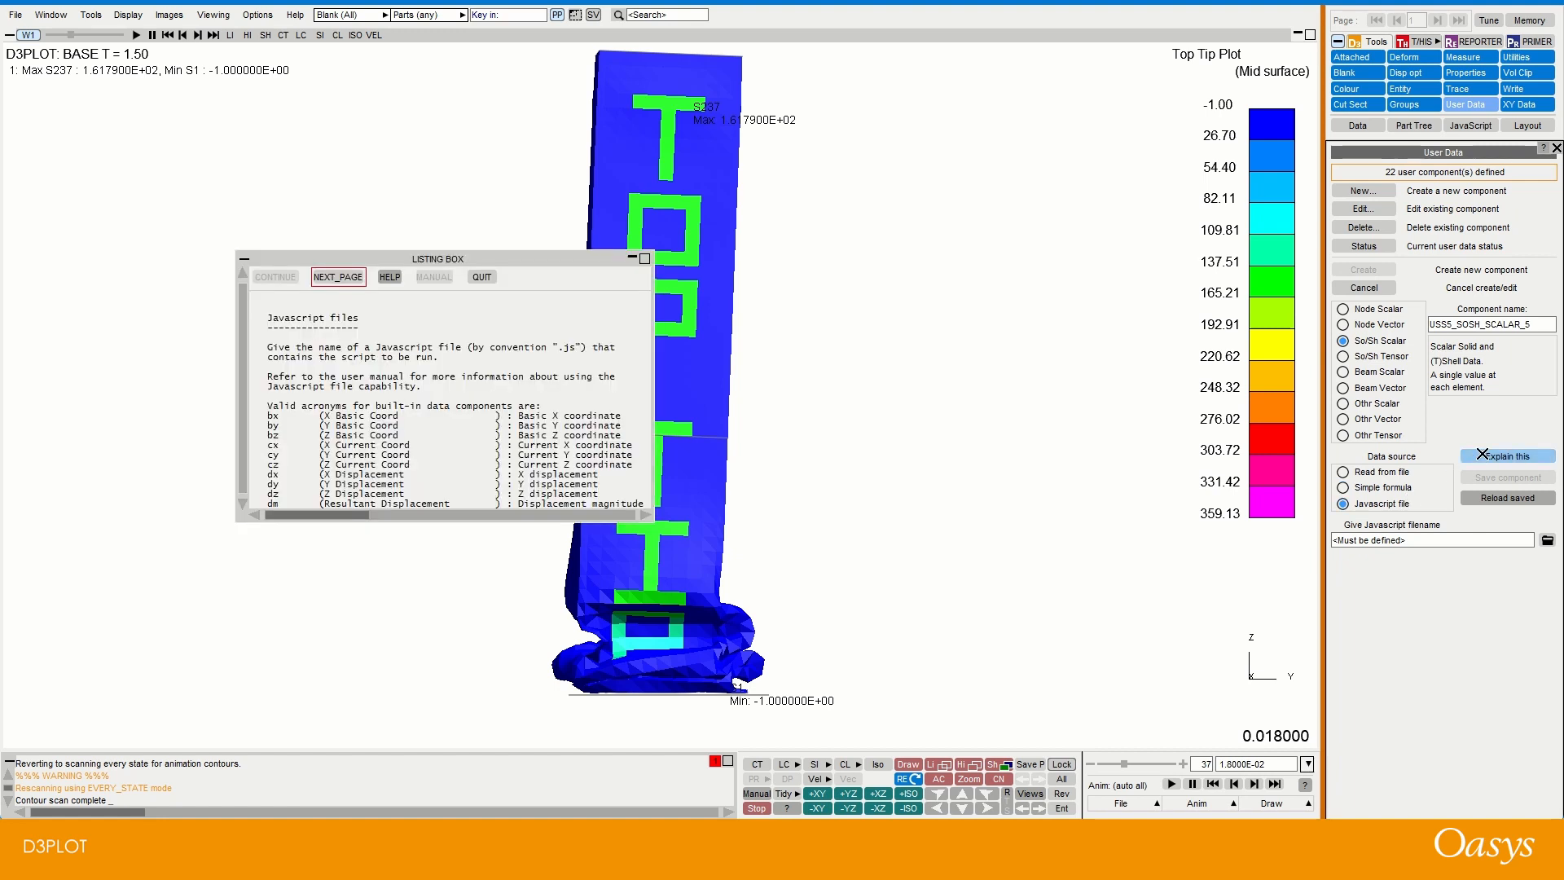
left_click_drag(653, 521, 974, 642)
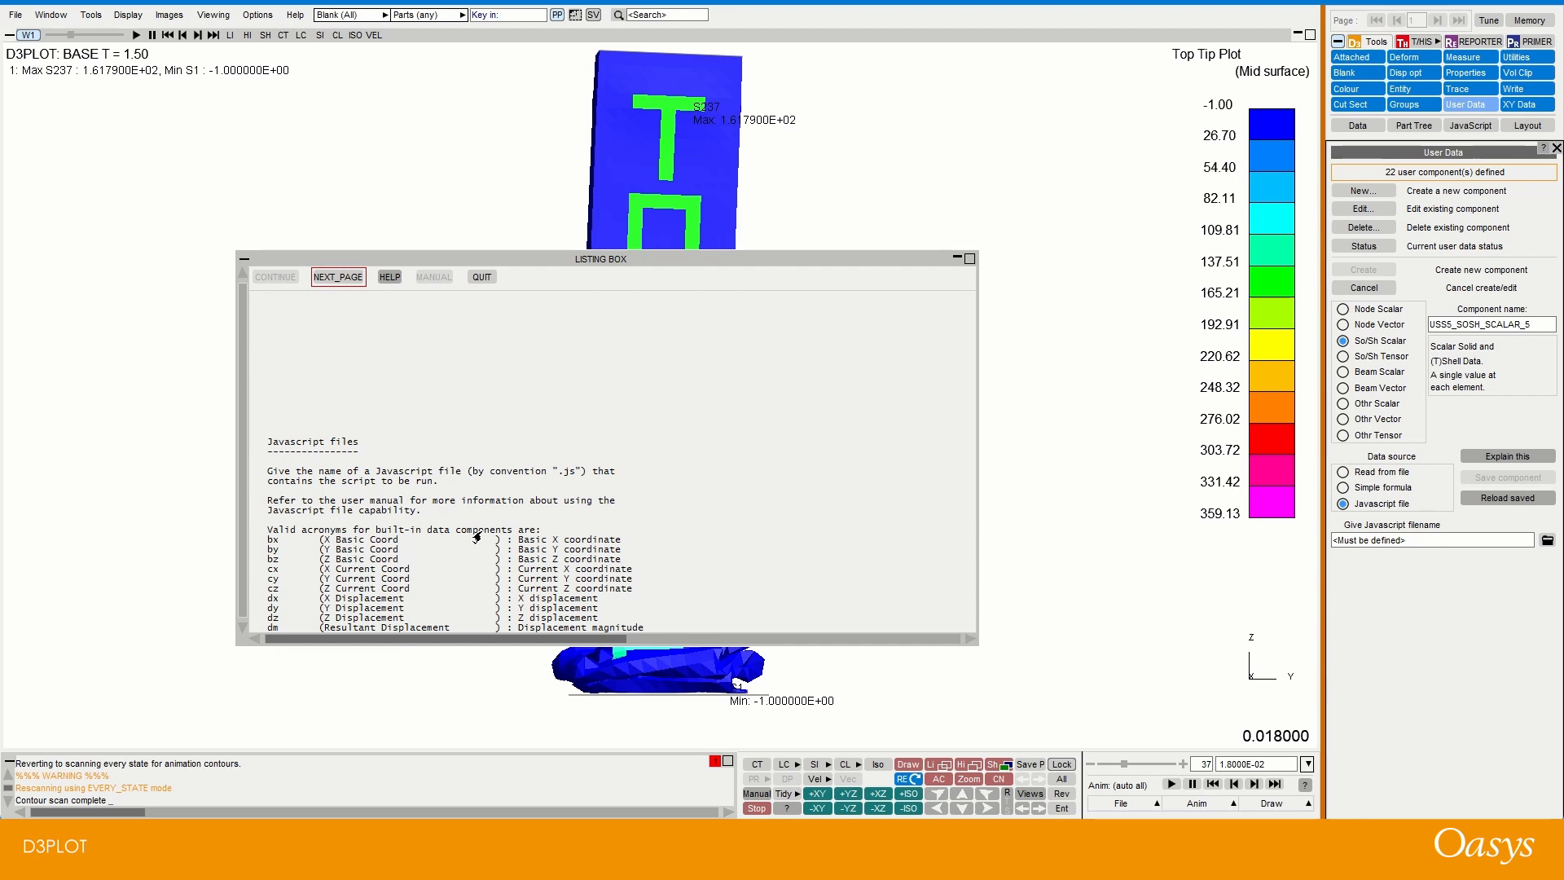
left_click(481, 278)
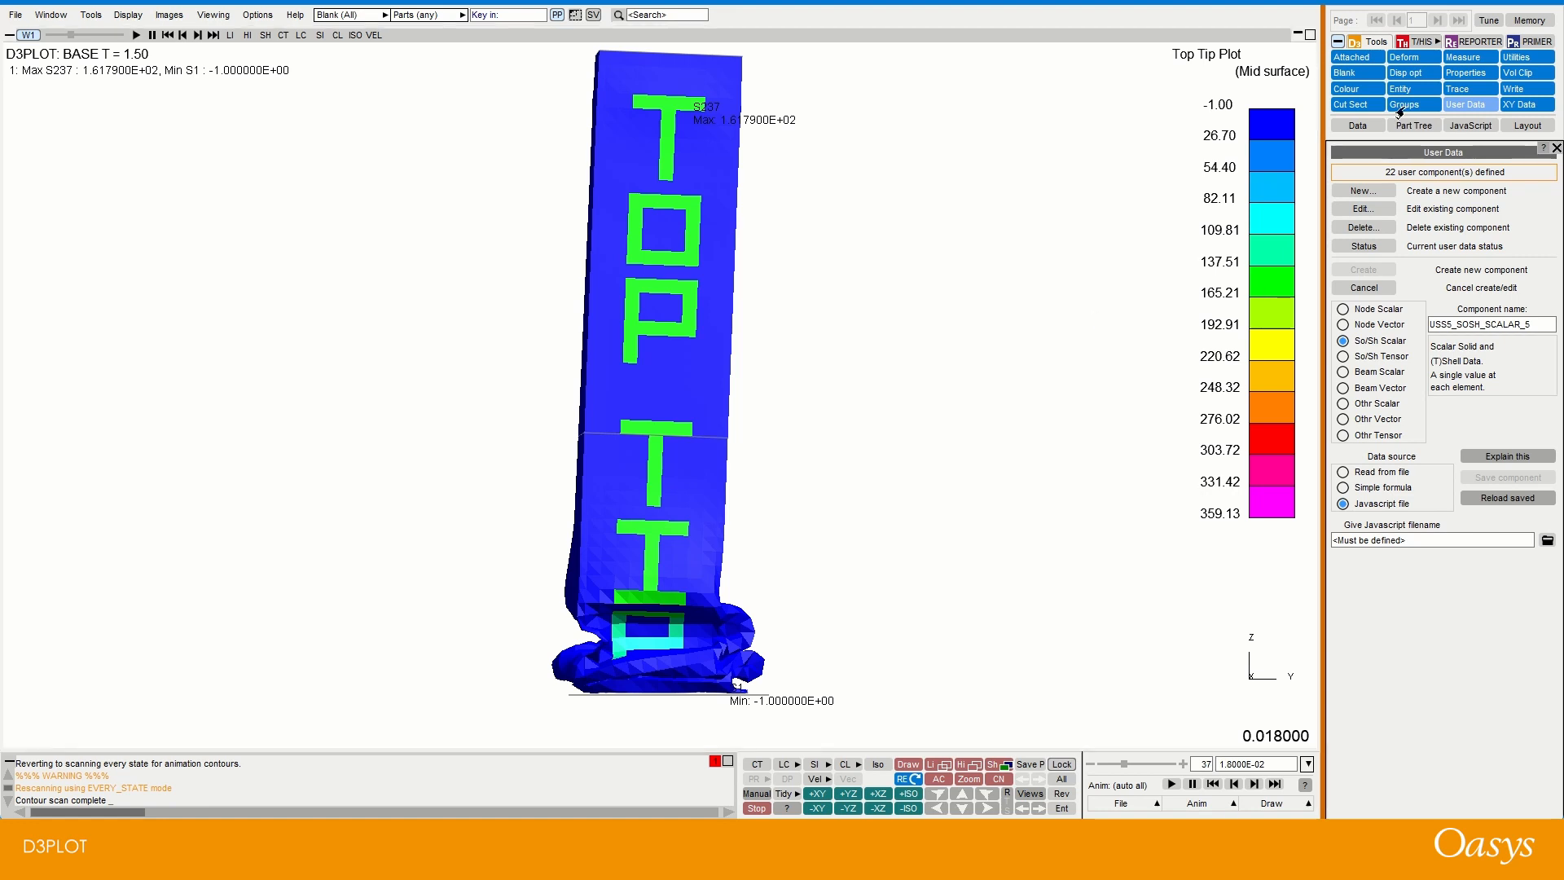
left_click(1557, 148)
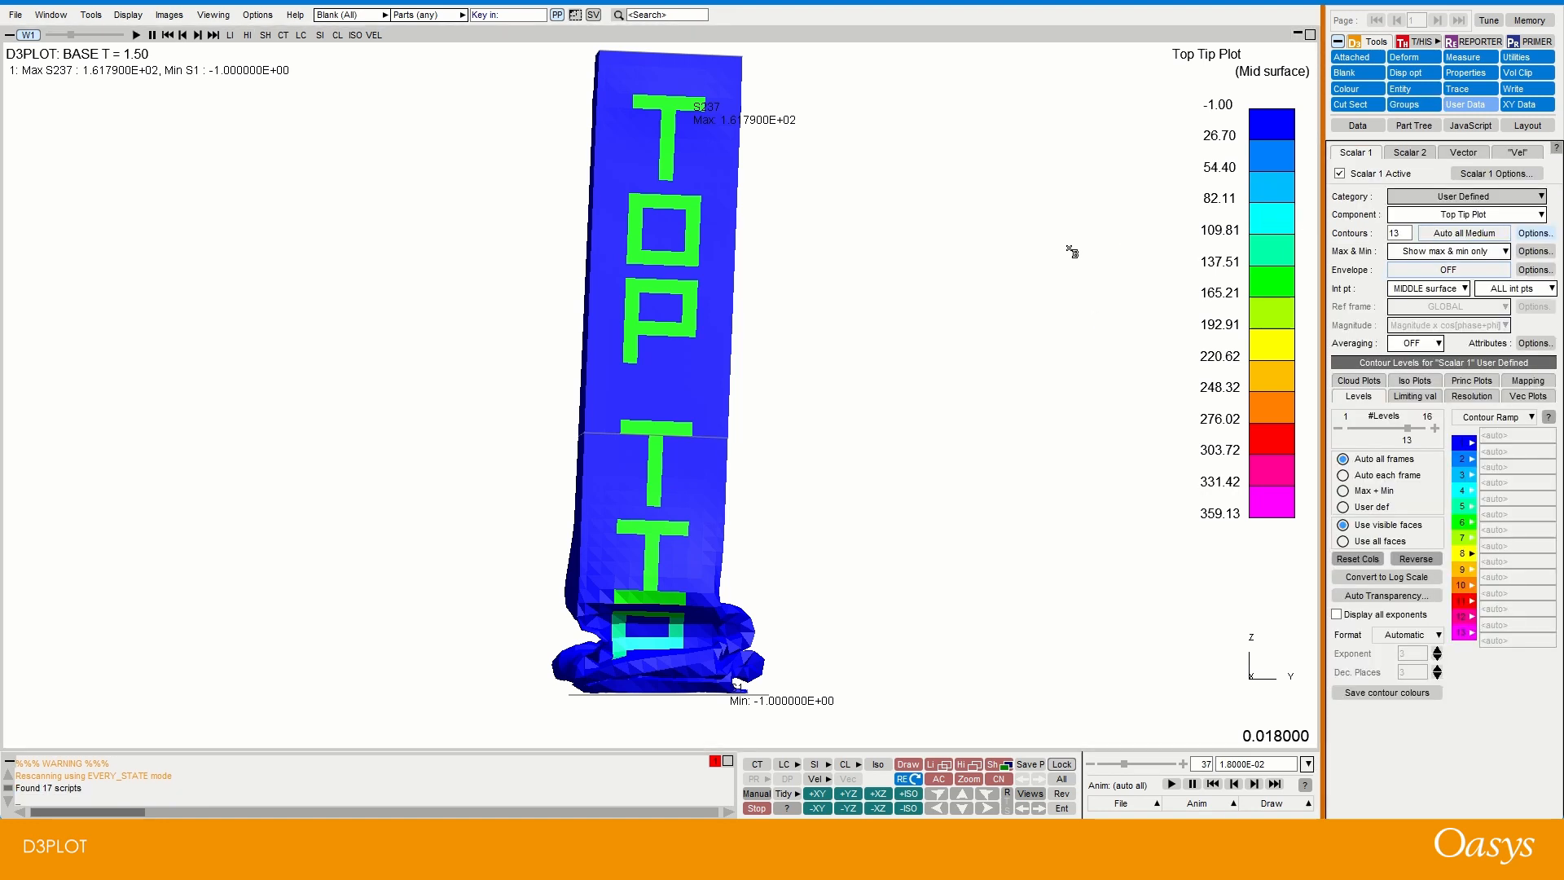
left_click(1427, 199)
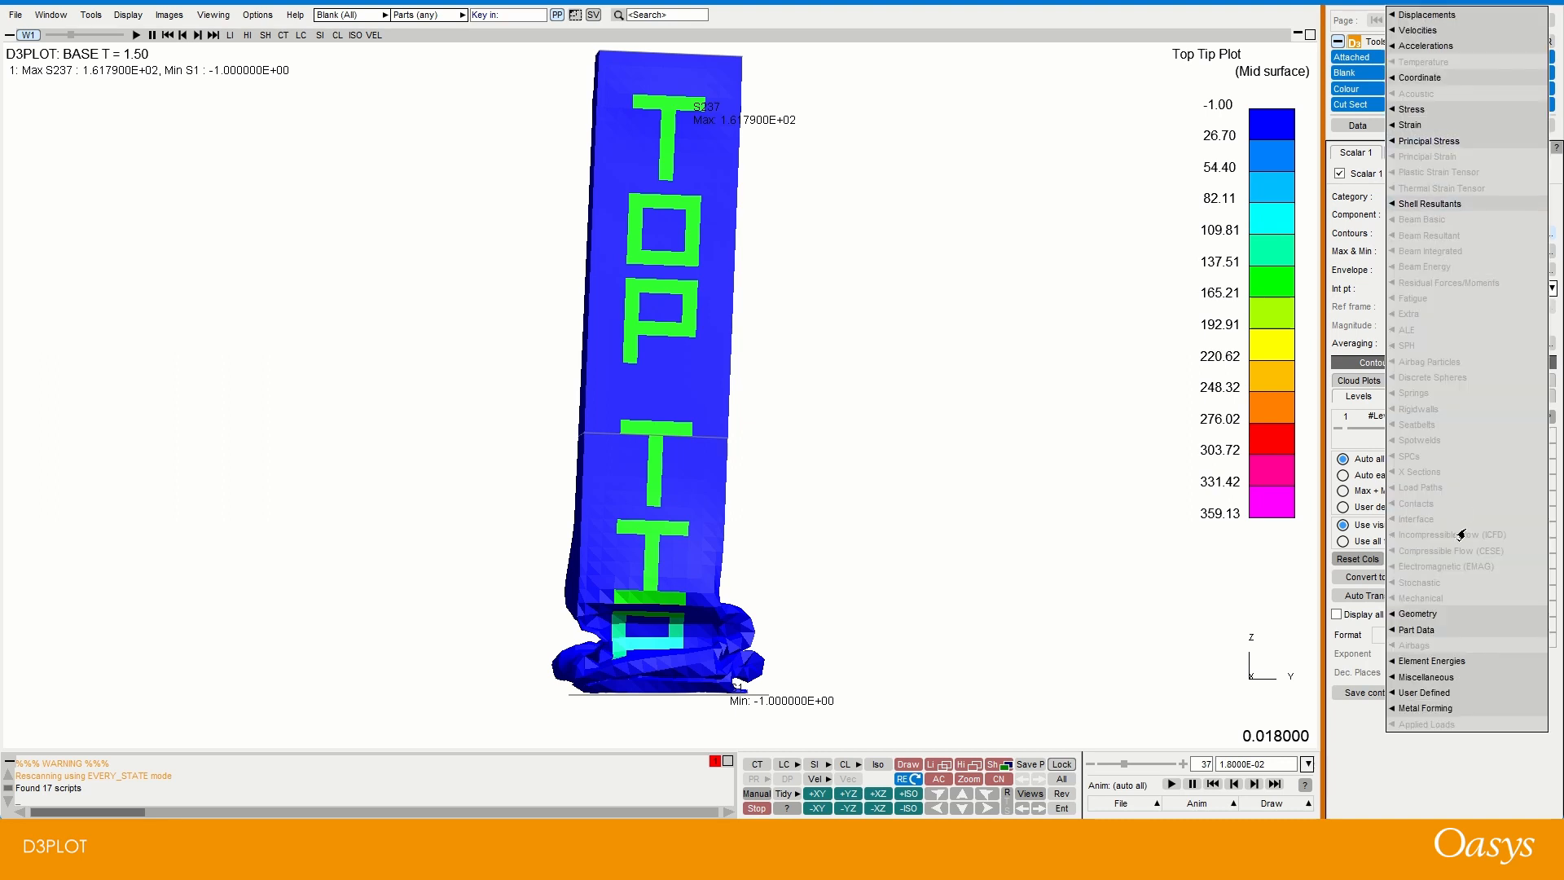
left_click(957, 360)
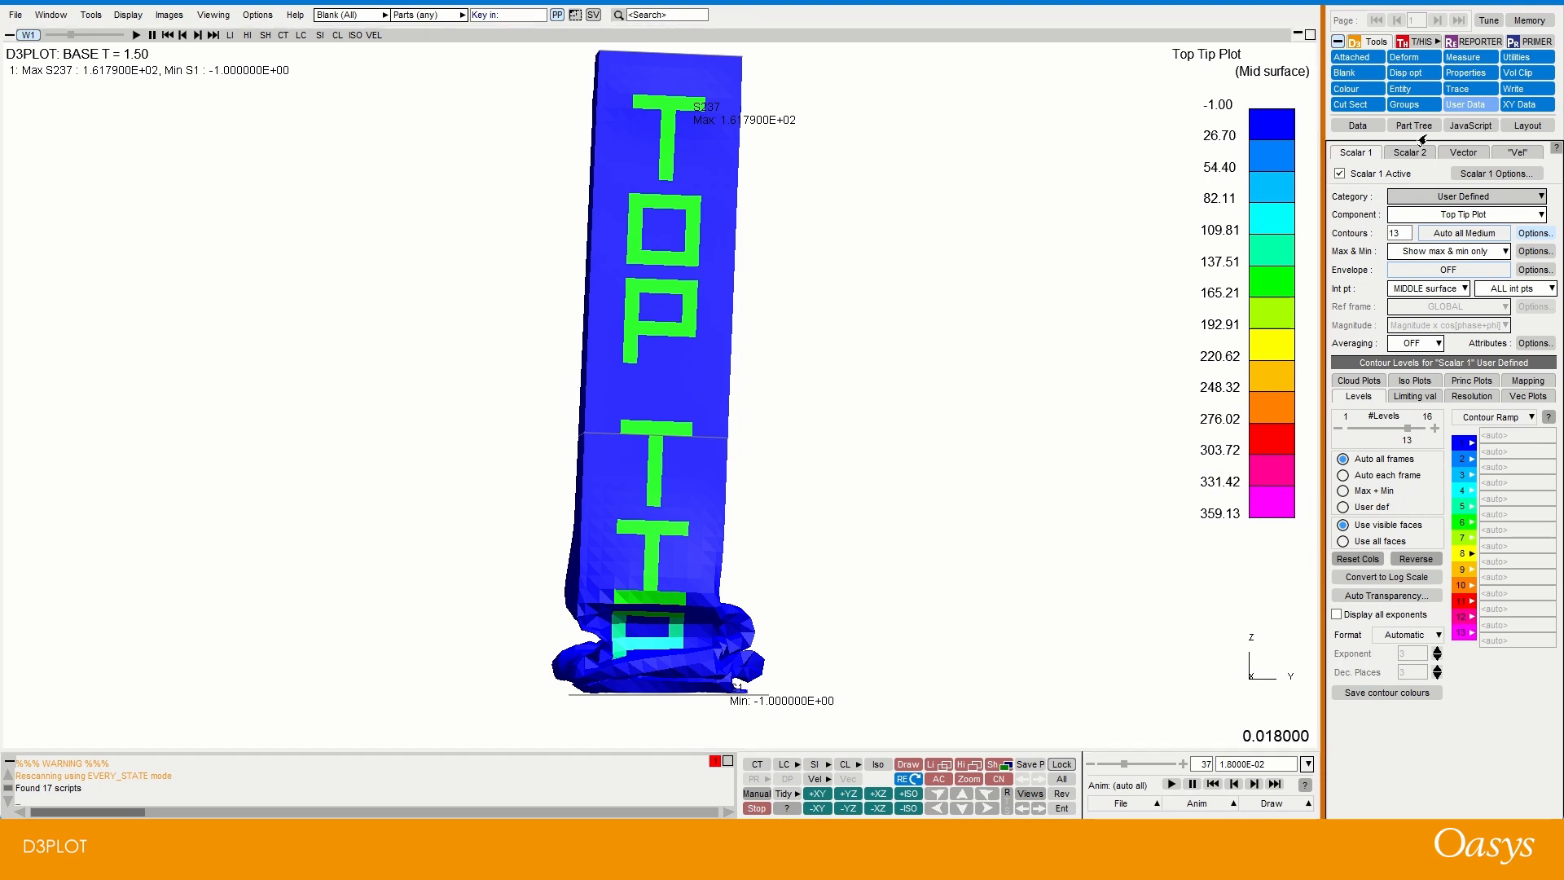